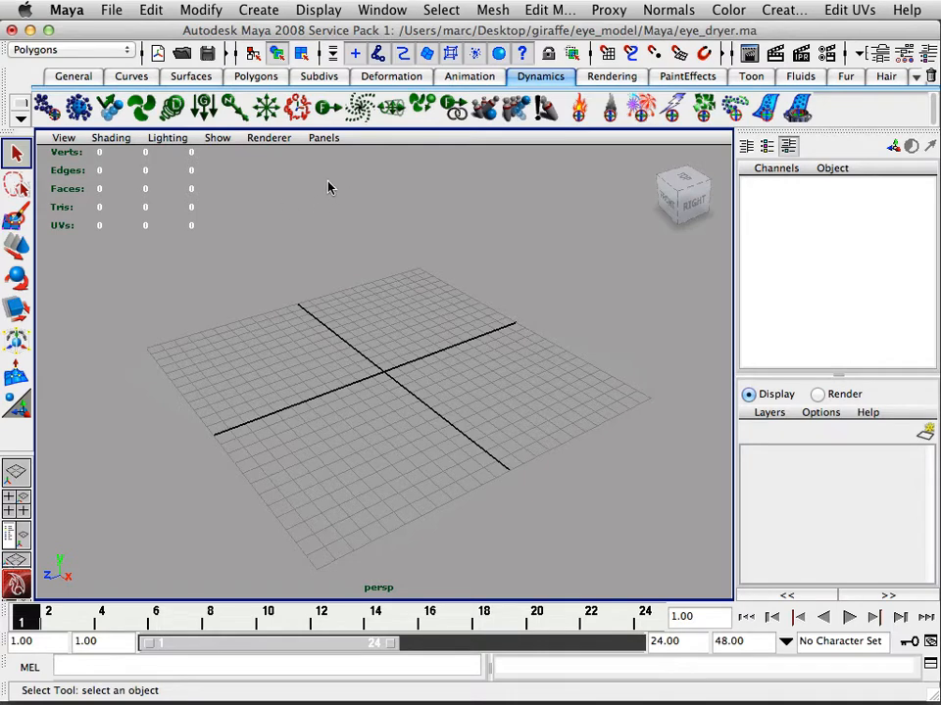
Create a NURBS plane at the origin of the empty scene
click(262, 11)
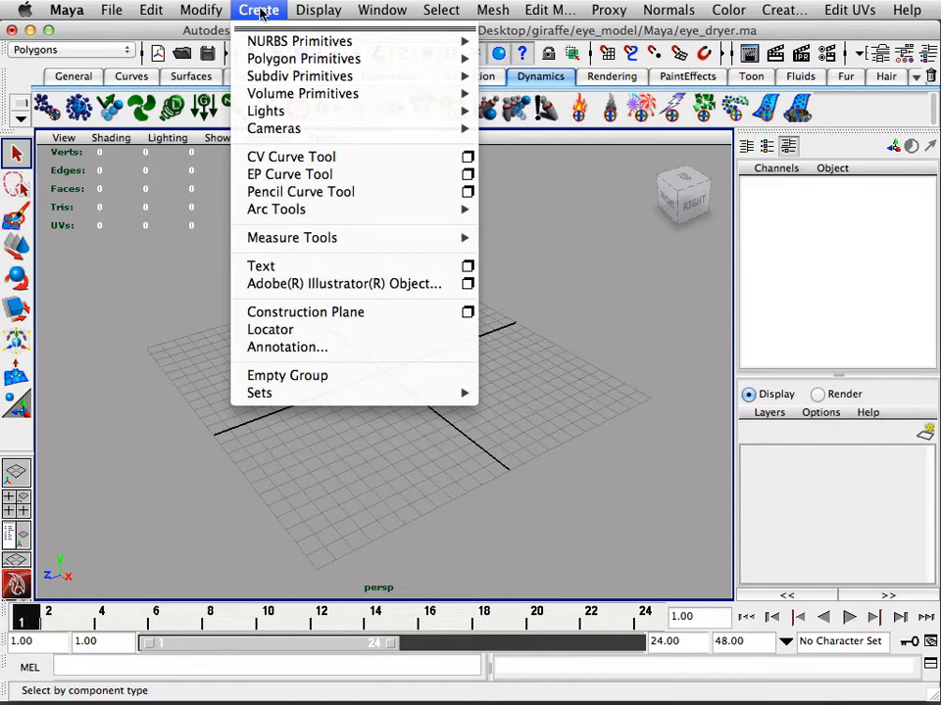
mouse_move(273, 44)
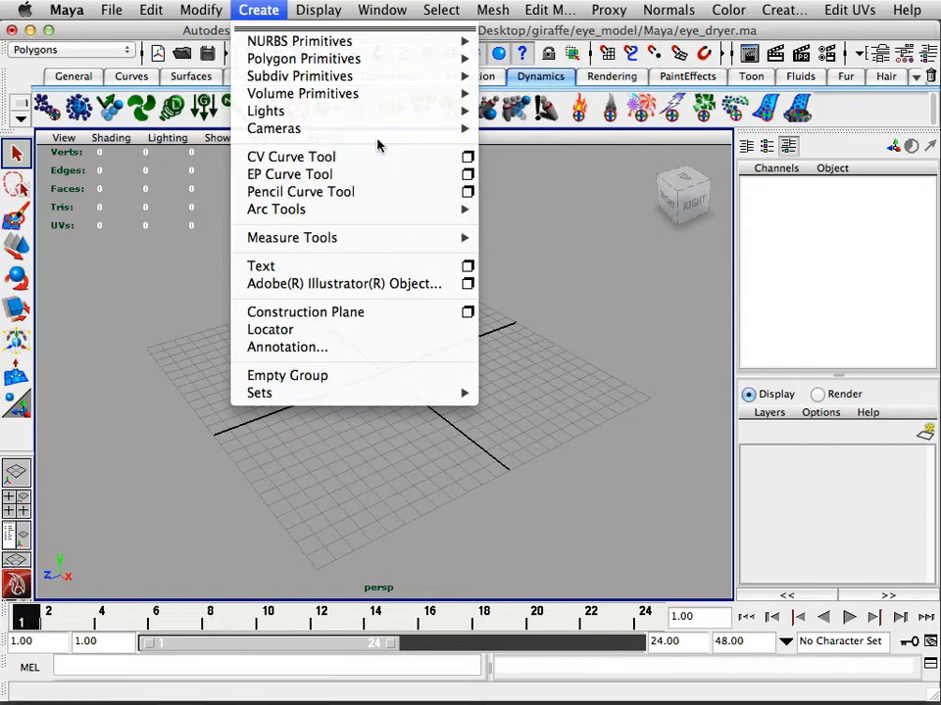
mouse_move(377, 42)
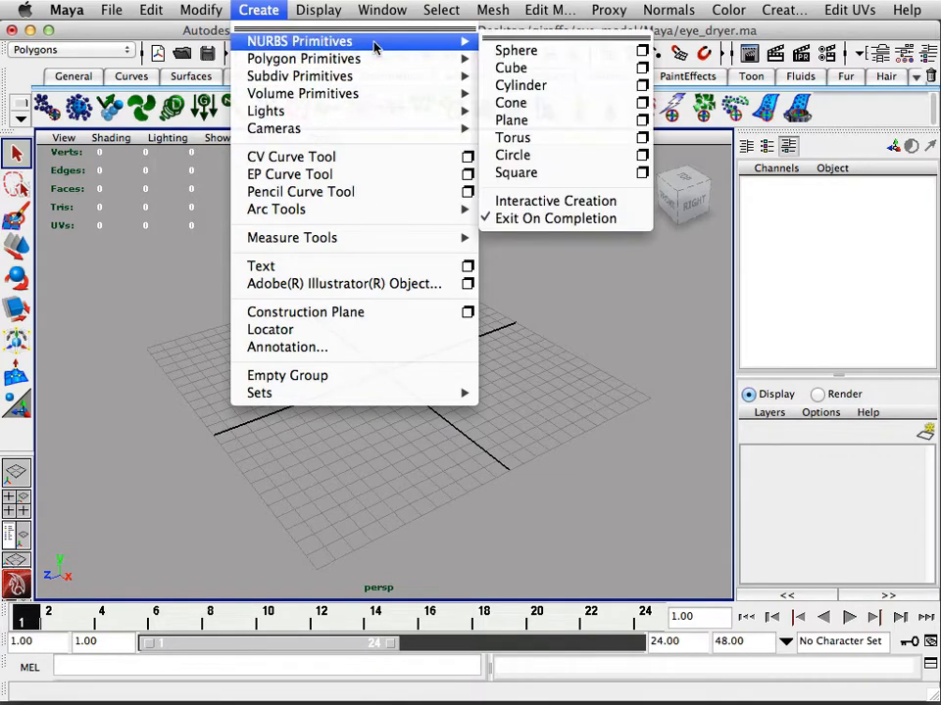
click(563, 121)
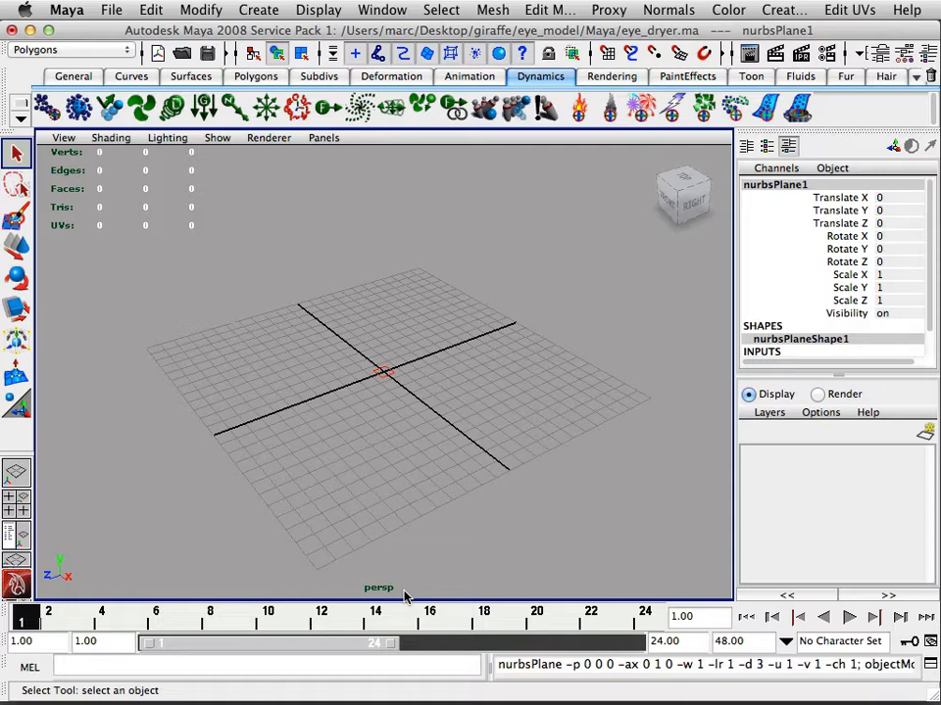
click(264, 10)
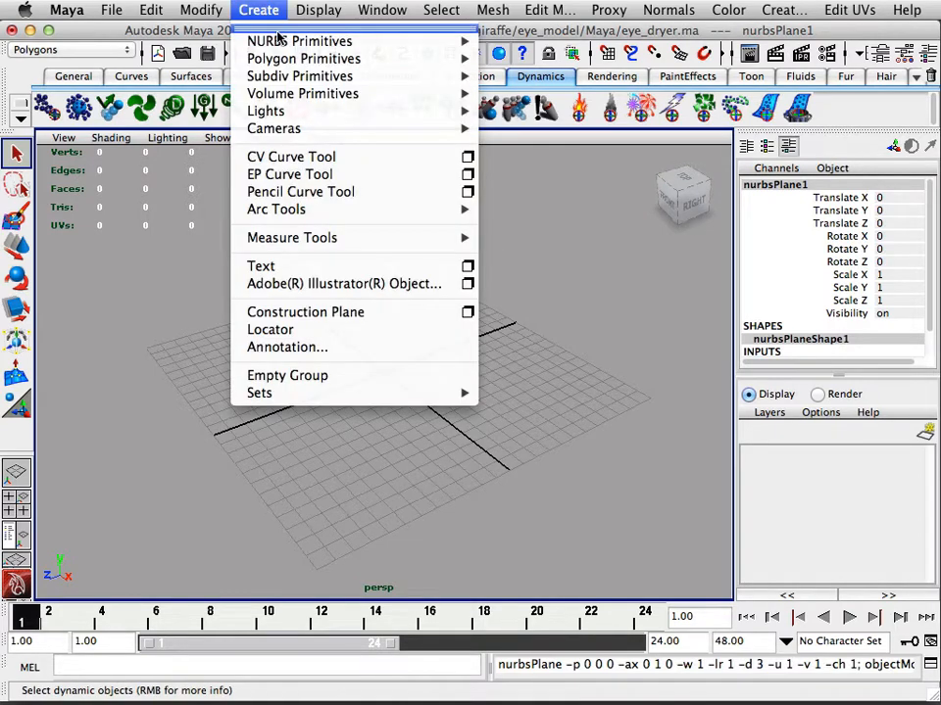
mouse_move(443, 41)
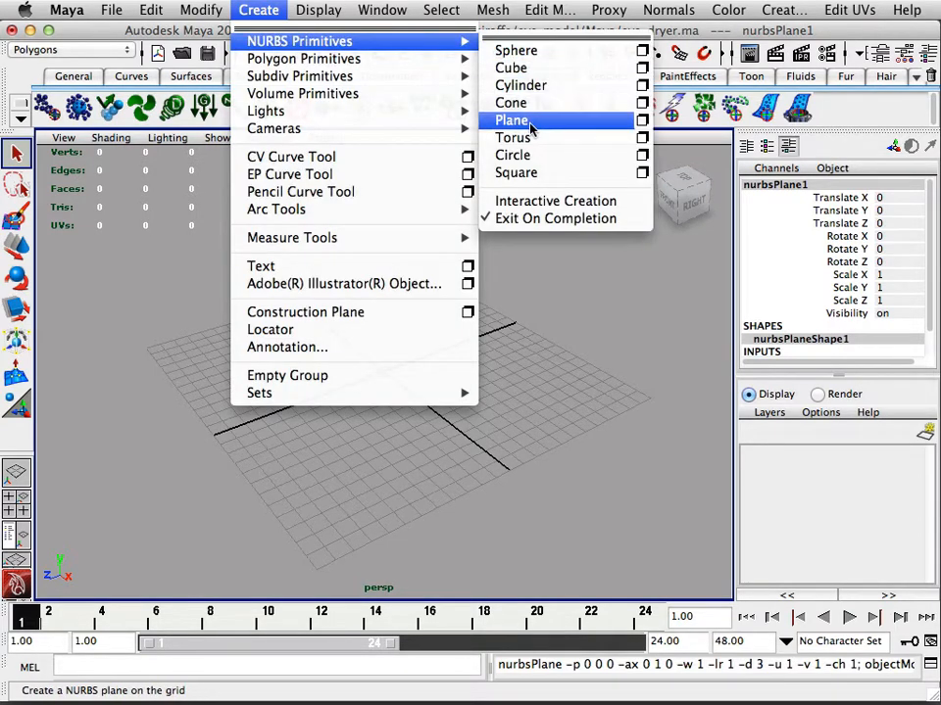
click(253, 11)
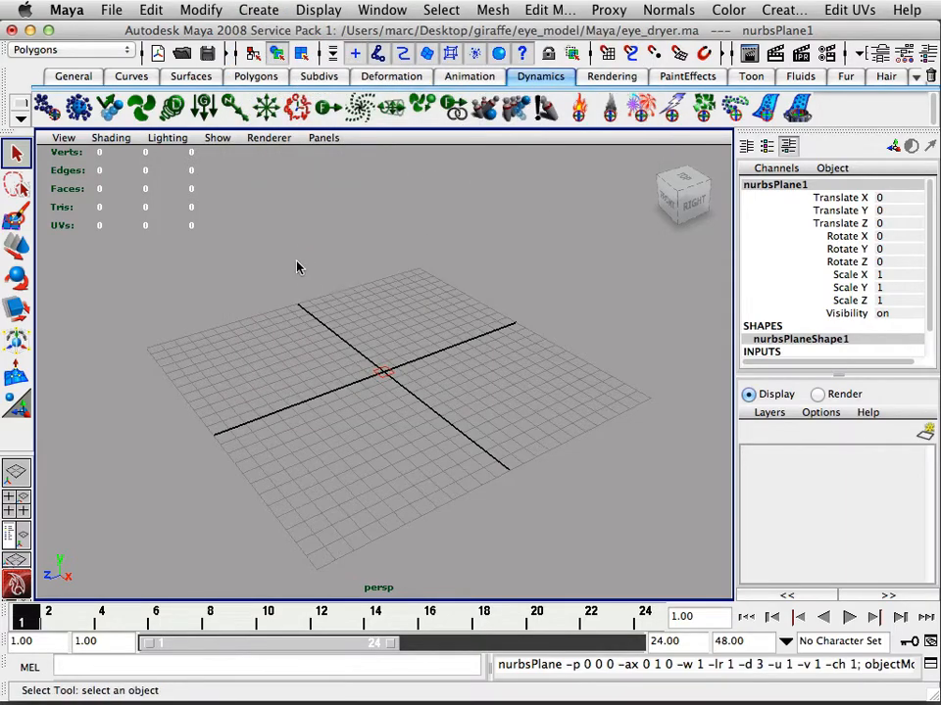
Examine the new plane up close from several angles in both shaded and wireframe display
alt+right_drag(299, 267, 391, 273)
mouse_move(391, 273)
alt+mouse_down()
mouse_move(303, 263)
mouse_move(393, 273)
mouse_move(405, 290)
mouse_move(394, 289)
alt+mouse_up()
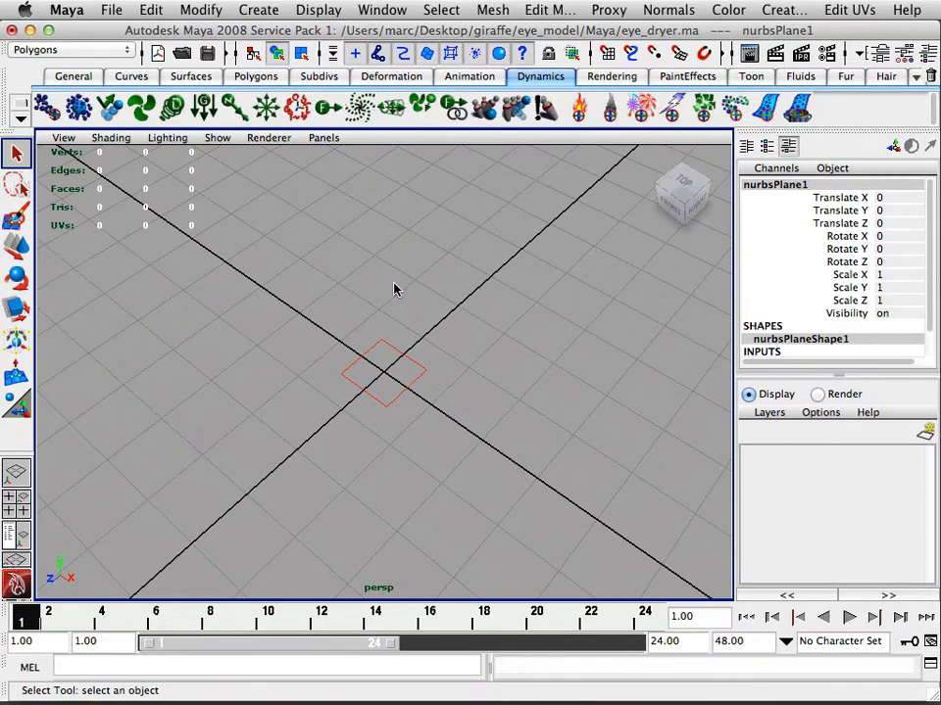
key(5)
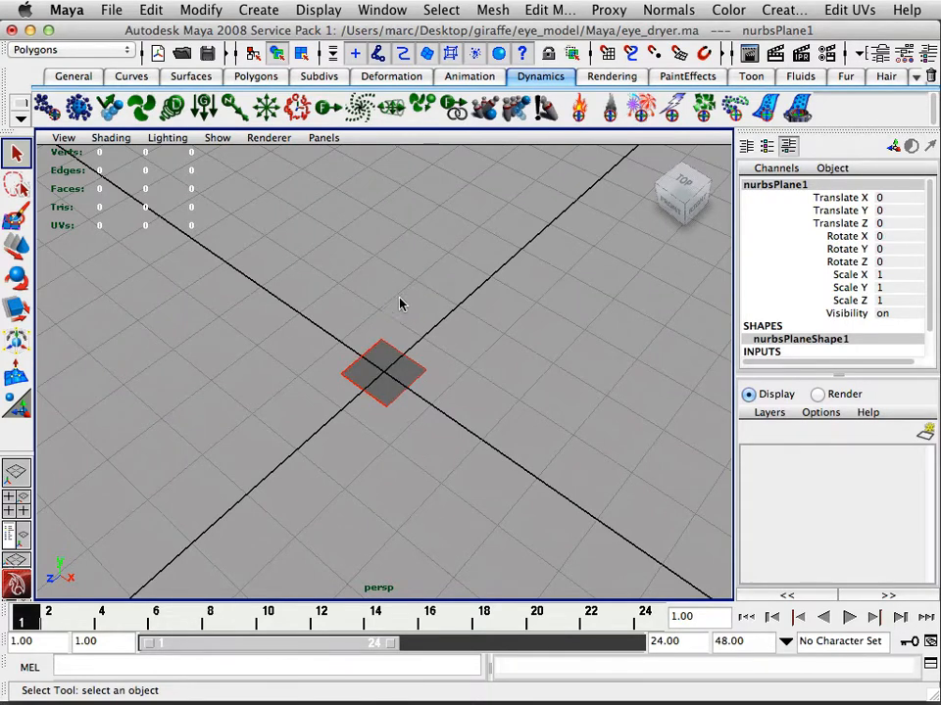
alt+drag(398, 300, 383, 305)
key(4)
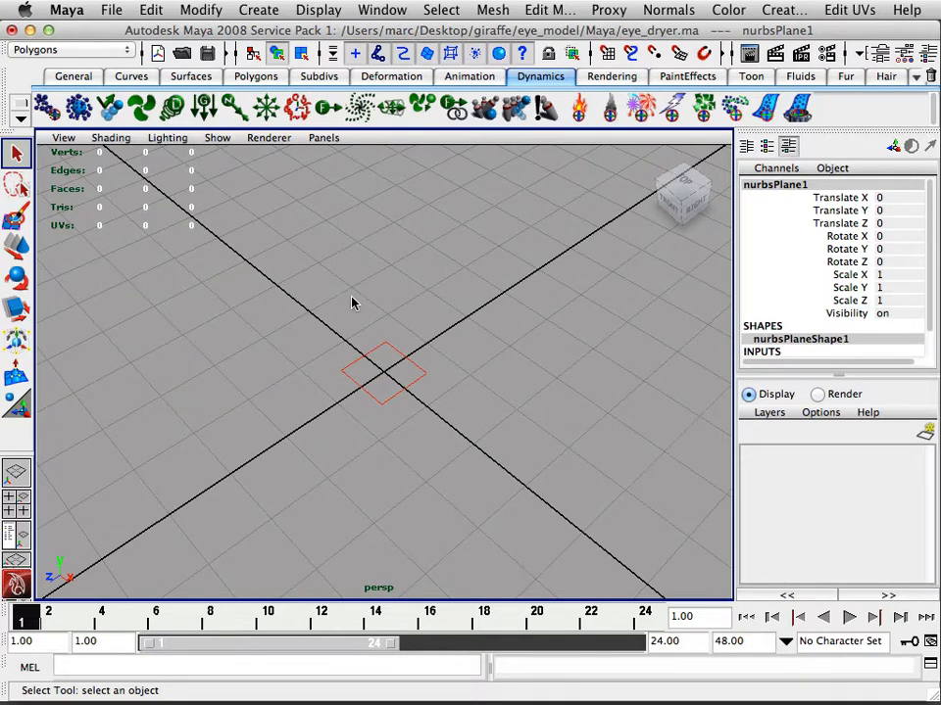
alt+drag(353, 305, 399, 284)
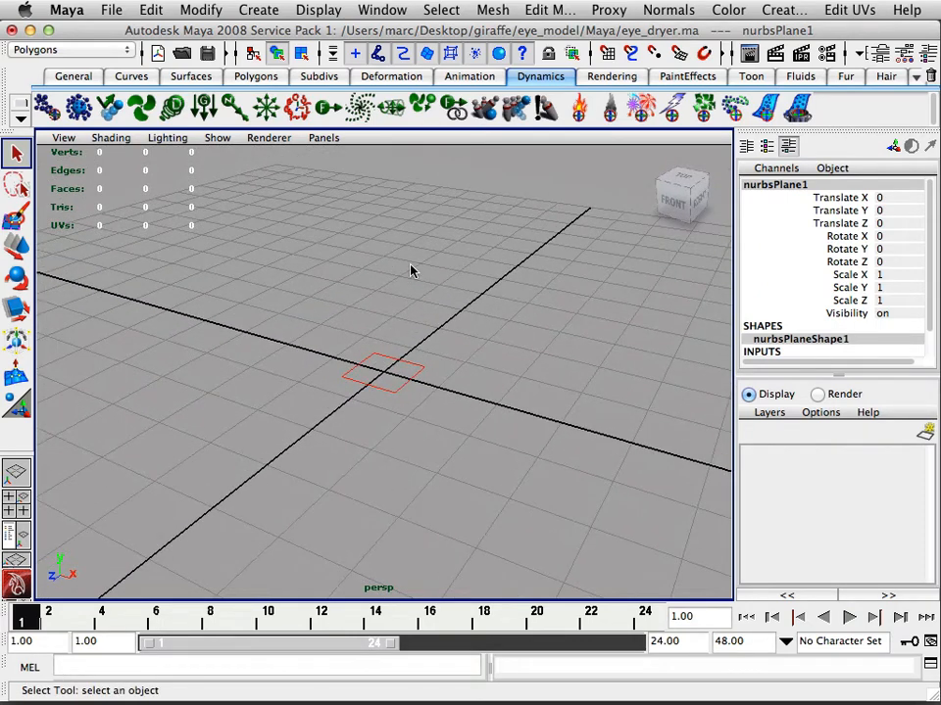
alt+drag(412, 271, 288, 424)
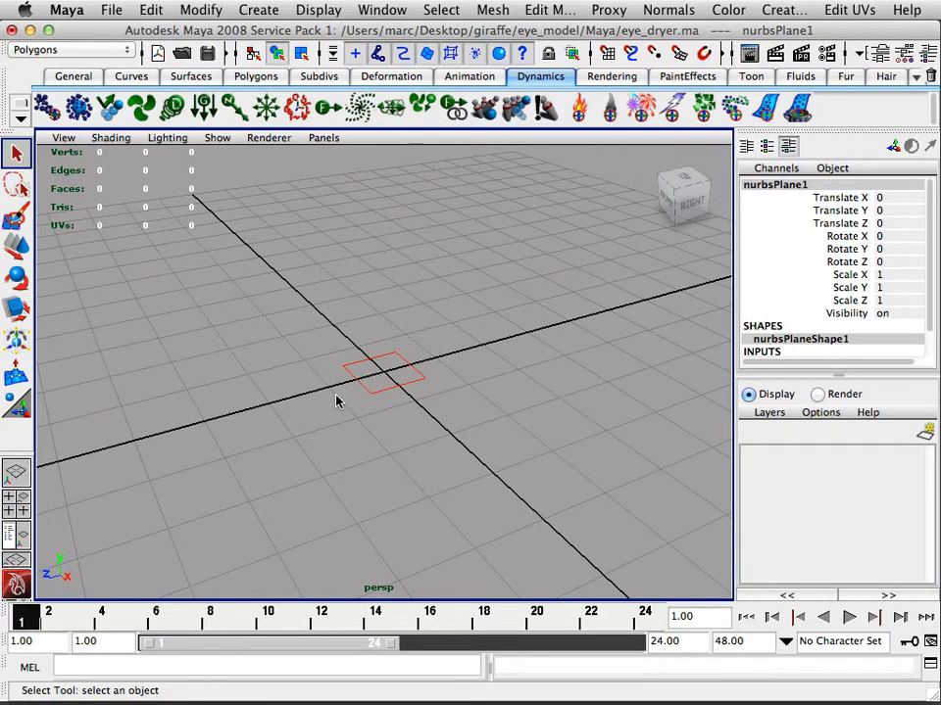
Rotate the plane upright about the Z axis, setting Rotate Z to exactly 90
key(w)
key(e)
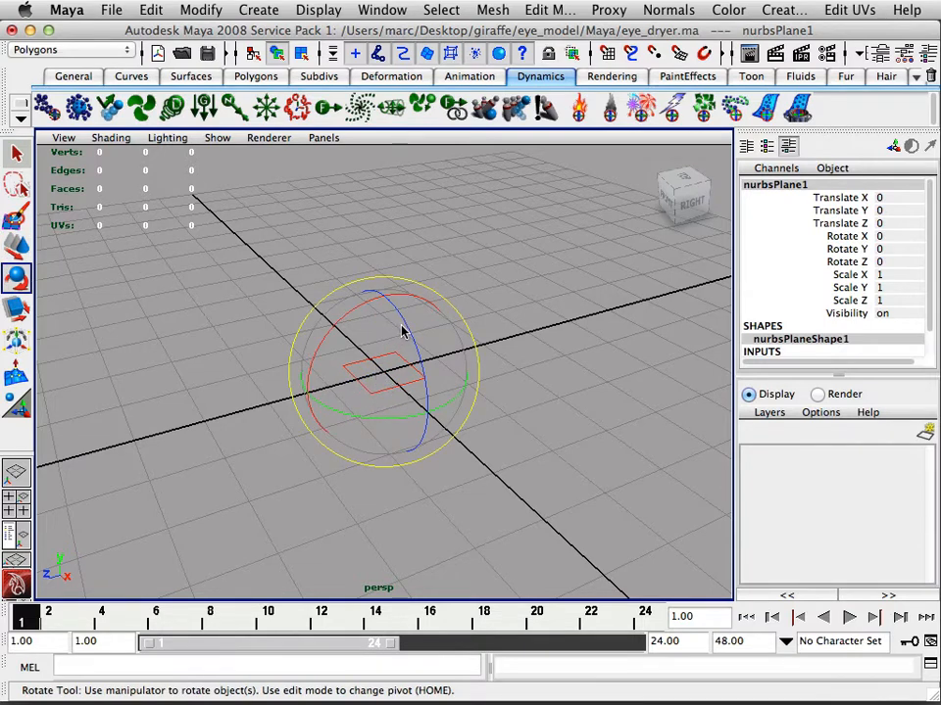
alt+drag(423, 336, 353, 357)
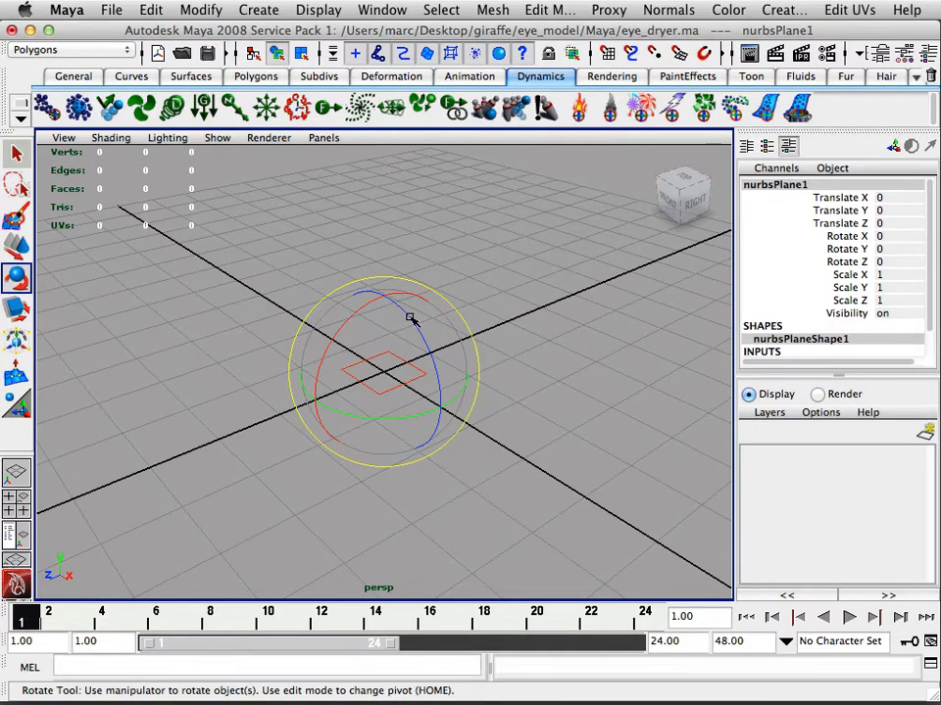
alt+drag(510, 351, 439, 338)
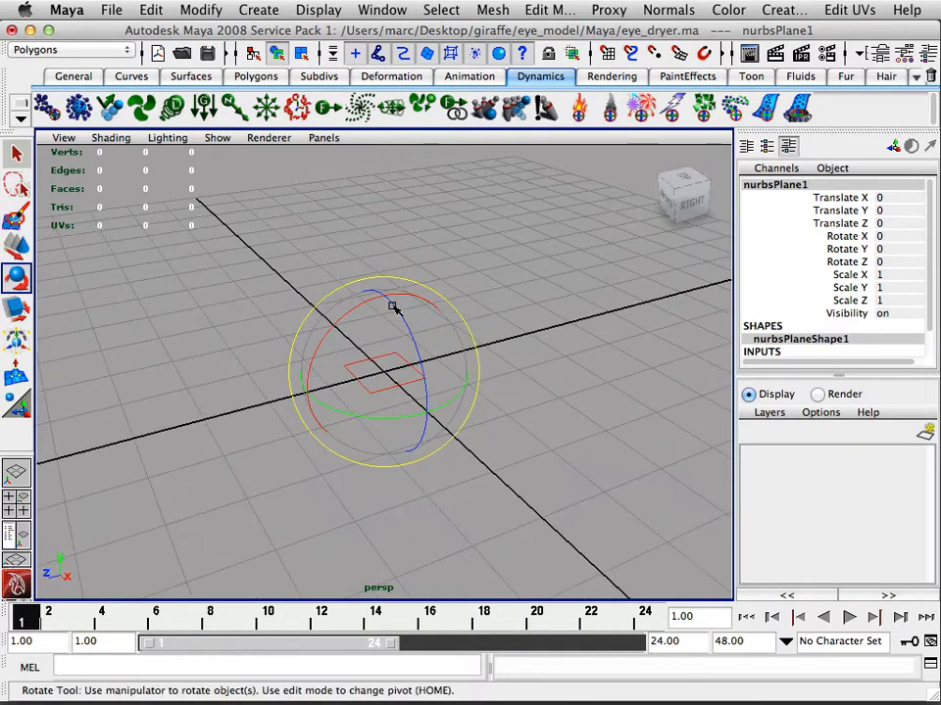
drag(393, 307, 408, 401)
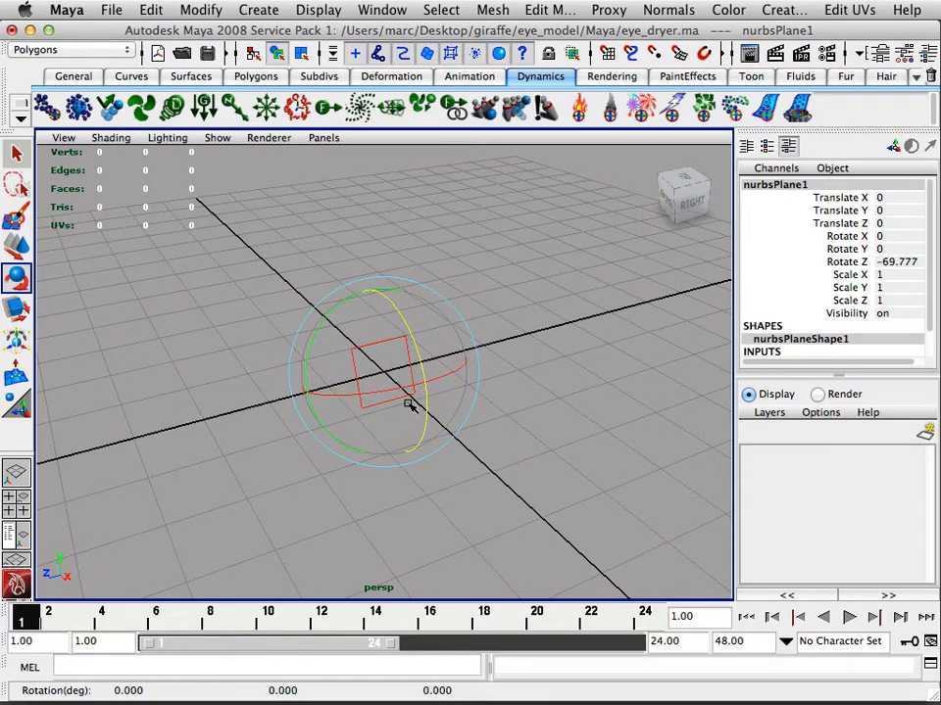
click(907, 263)
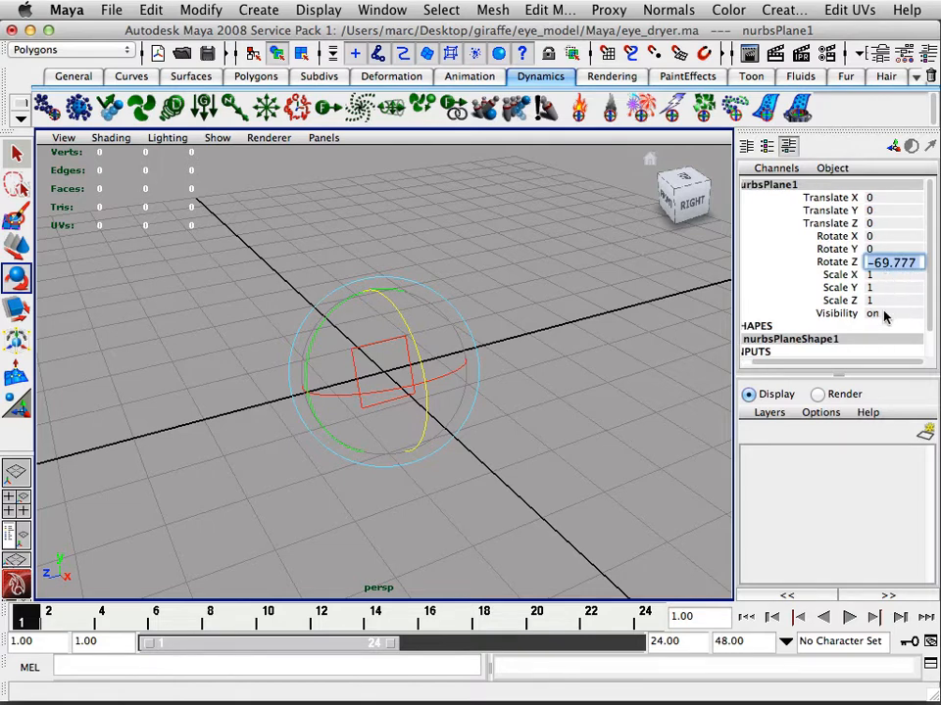
text(90)
key(Return)
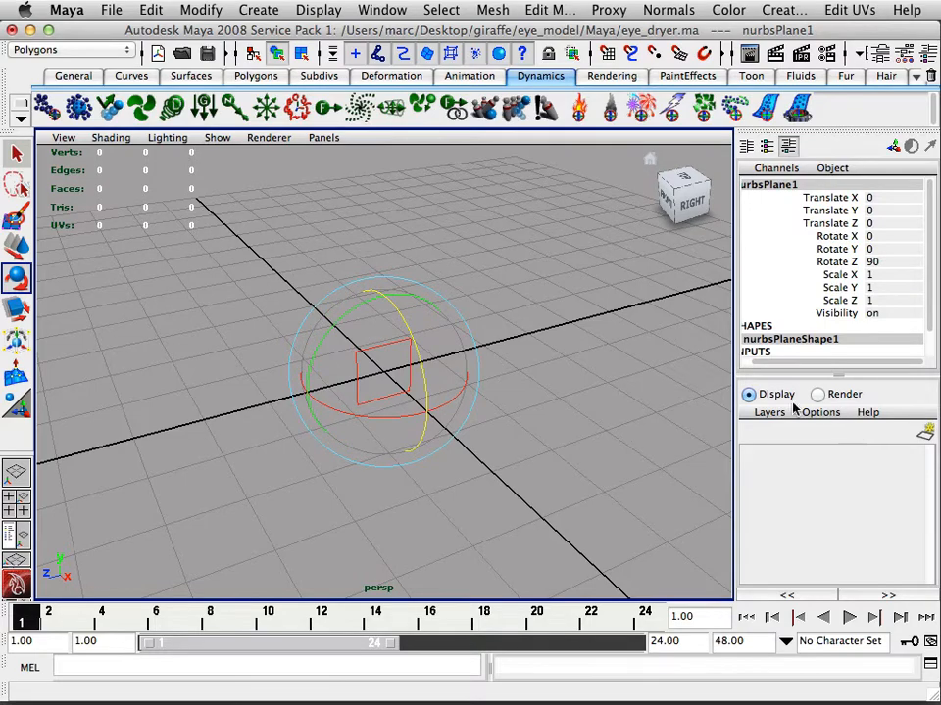
Show the upright plane in smooth shaded display, keeping it selected
alt+drag(622, 393, 576, 366)
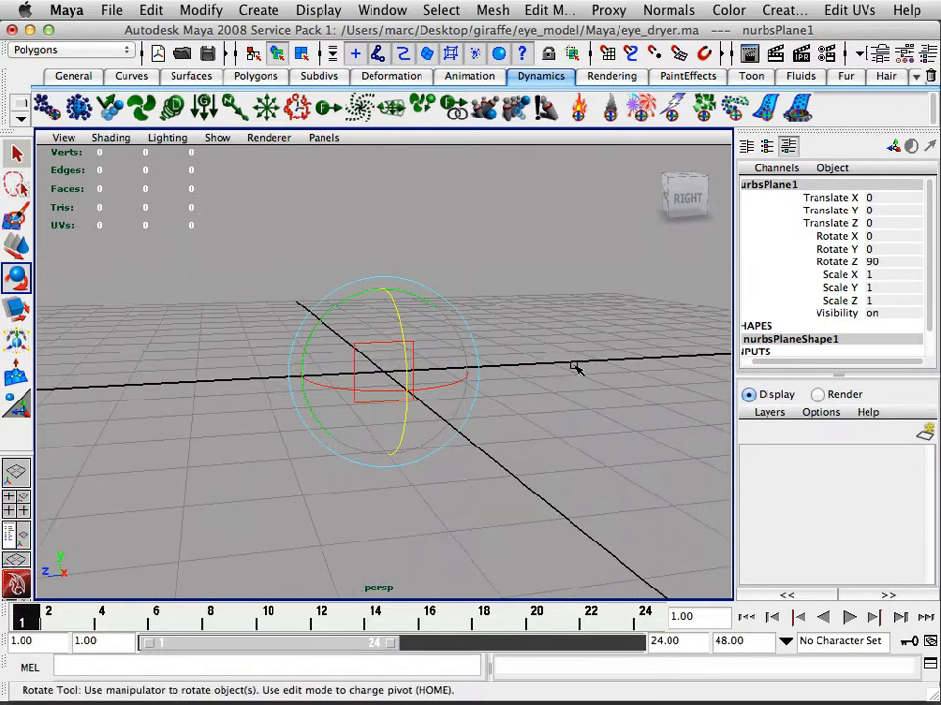
click(585, 378)
click(412, 377)
alt+drag(495, 400, 540, 432)
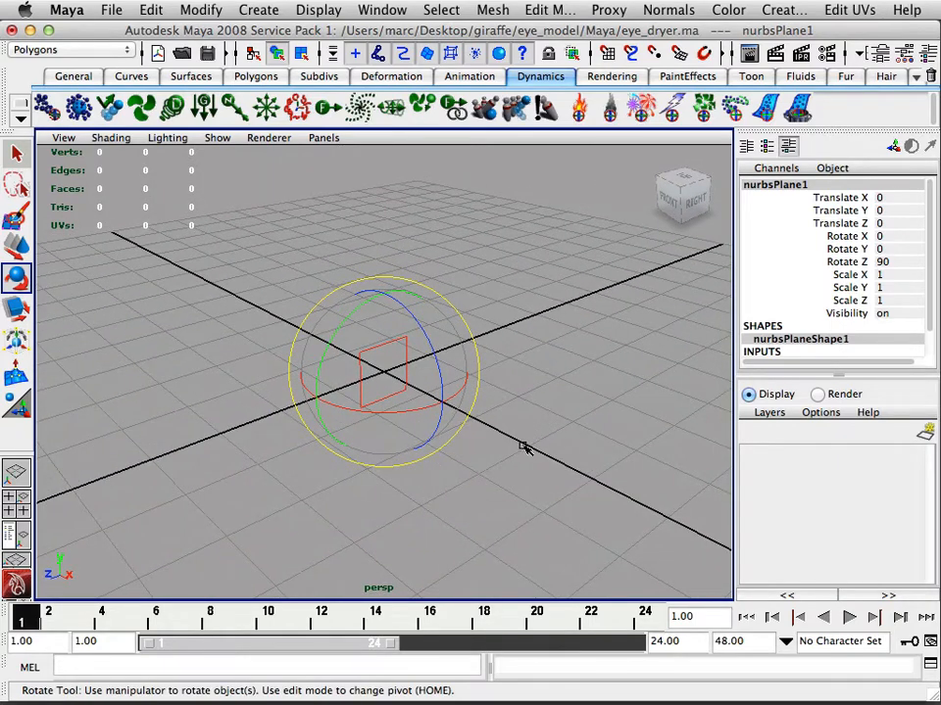
alt+drag(531, 413, 511, 407)
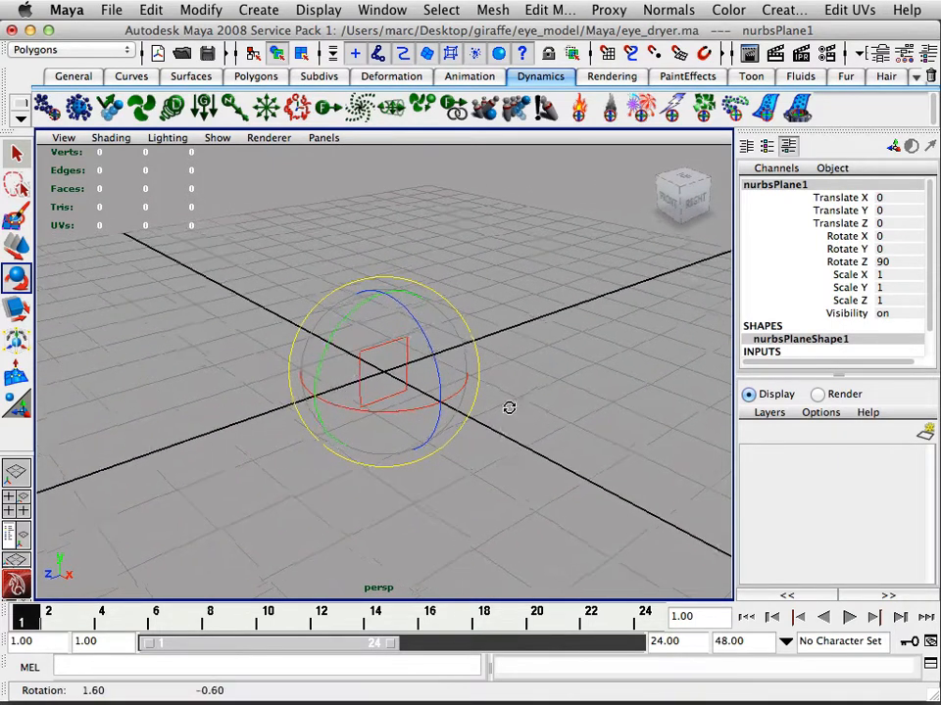
alt+right_drag(510, 407, 511, 409)
mouse_move(511, 410)
alt+mouse_down()
mouse_move(479, 410)
mouse_move(524, 413)
alt+mouse_up()
alt+right_drag(523, 414, 607, 413)
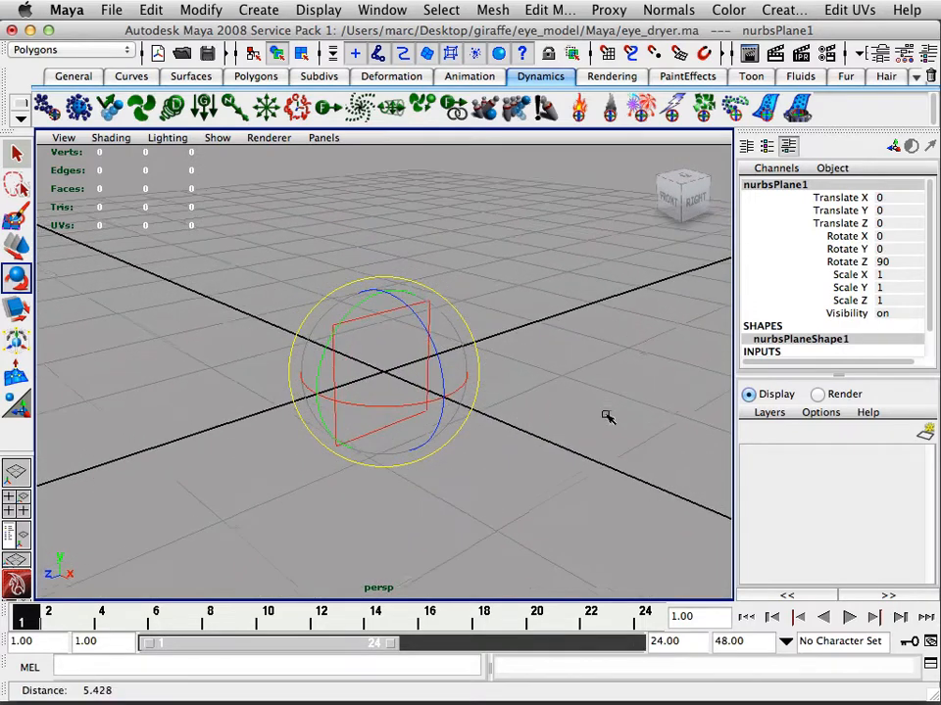
alt+drag(606, 414, 560, 422)
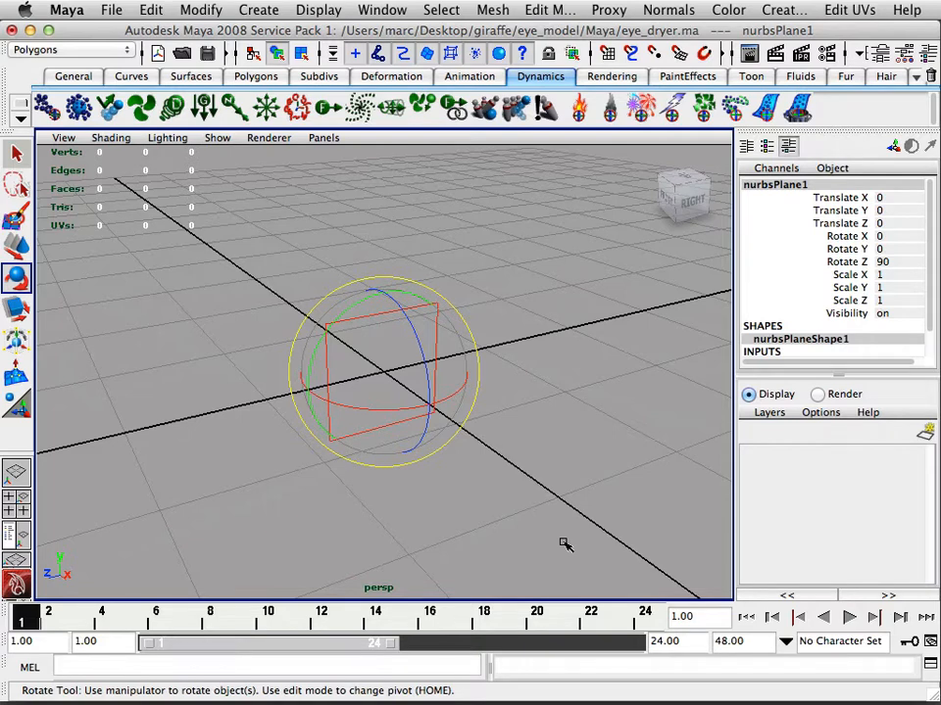
key(5)
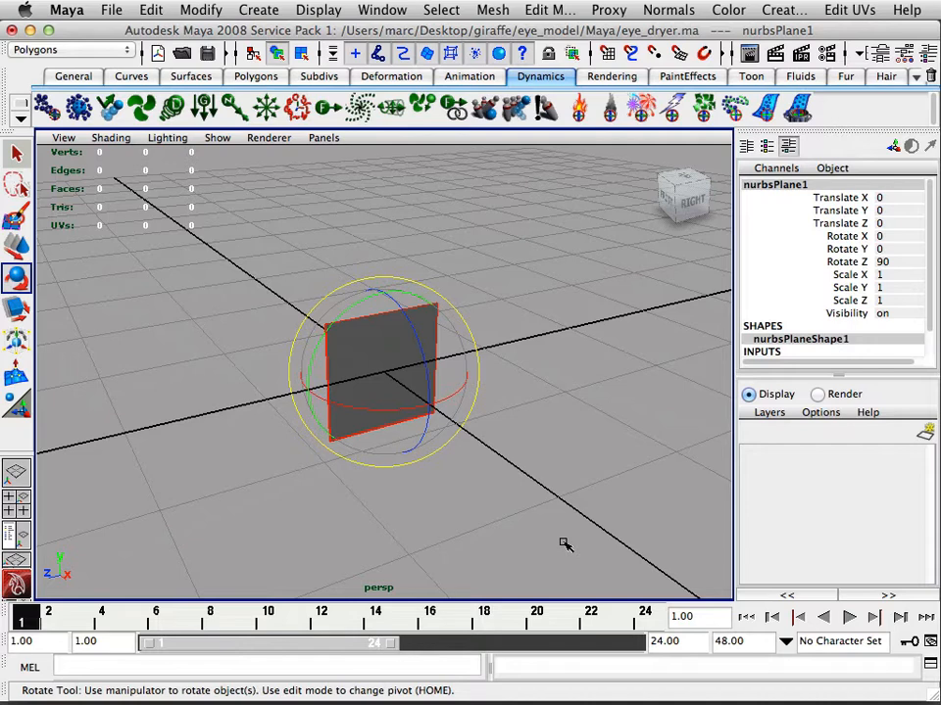
Scale the plane uniformly by setting Scale X, Y and Z to 2.4
alt+drag(495, 241, 463, 340)
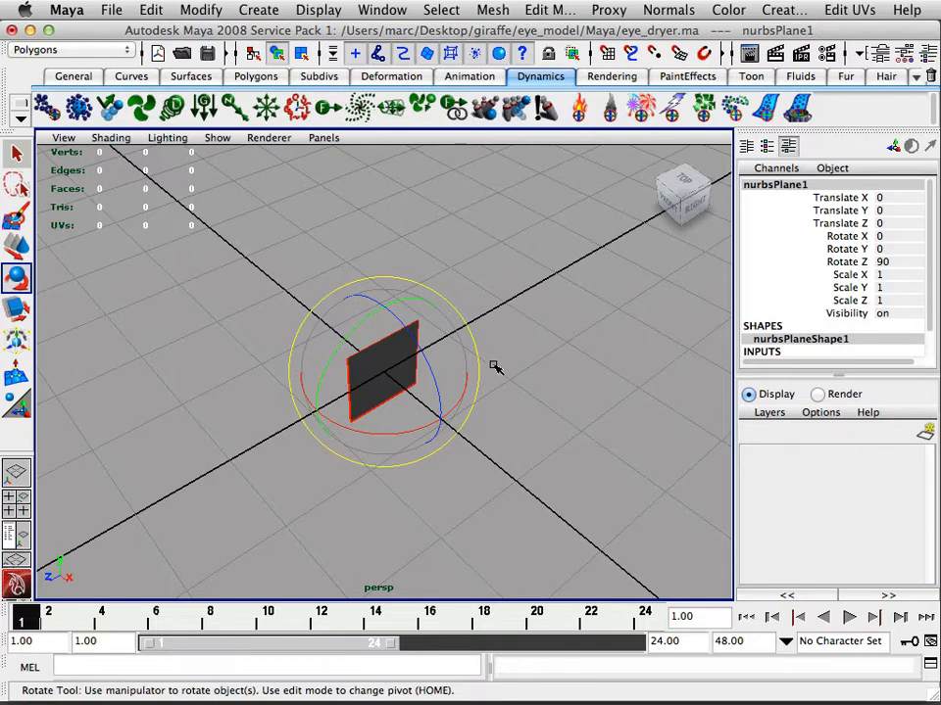
alt+drag(496, 367, 360, 380)
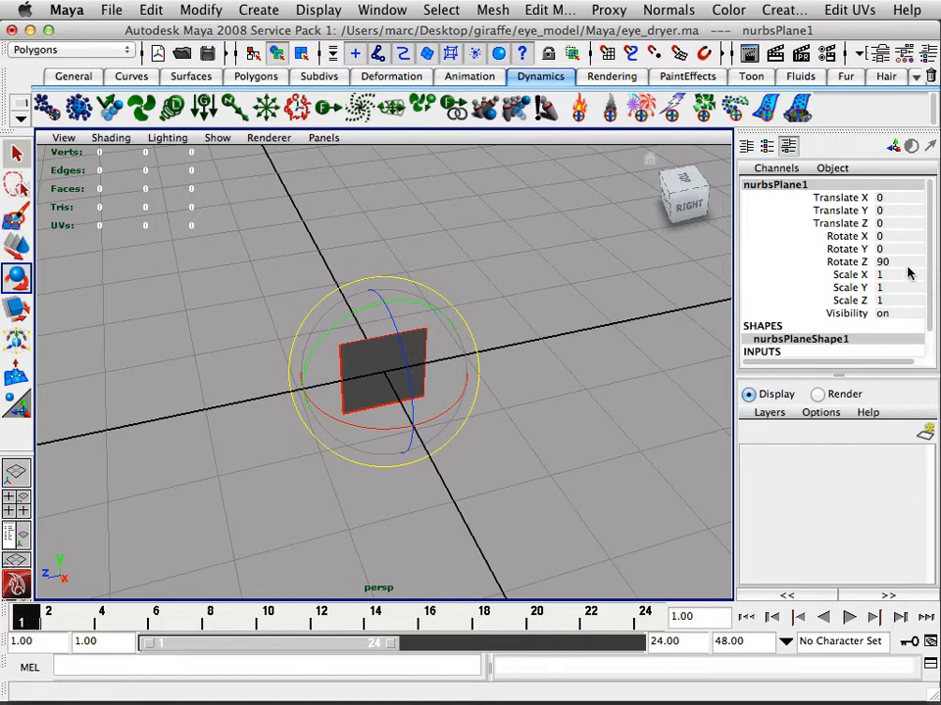
drag(900, 276, 902, 307)
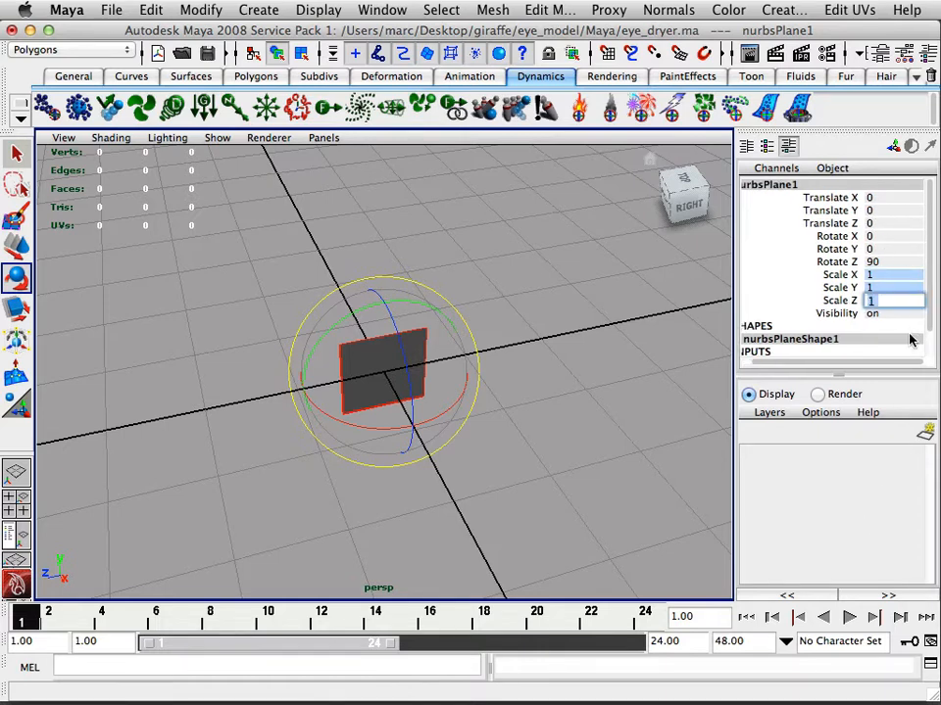
text(2.4)
key(Return)
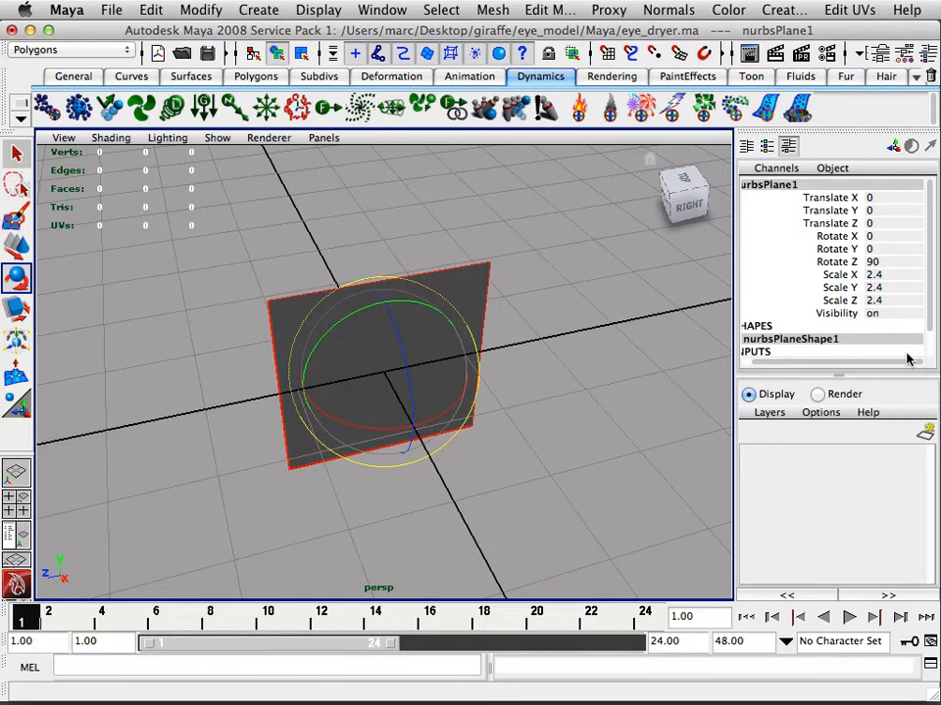
Examine the enlarged plane from several angles, both deselected and selected, finishing with the Select tool active
alt+drag(663, 296, 600, 298)
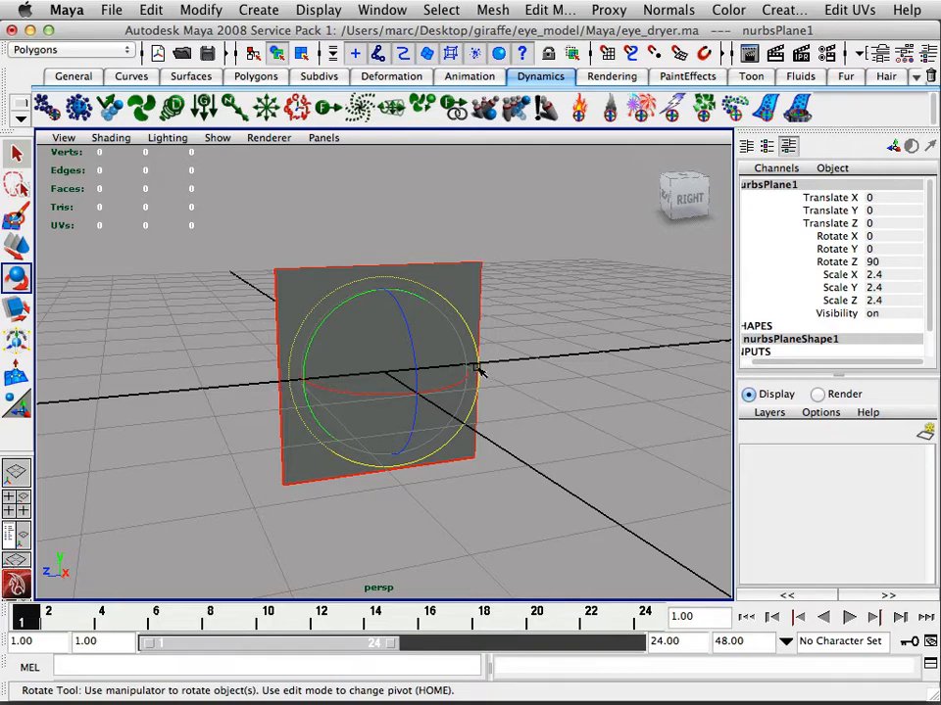
alt+drag(489, 373, 533, 359)
alt+drag(465, 333, 485, 338)
click(546, 354)
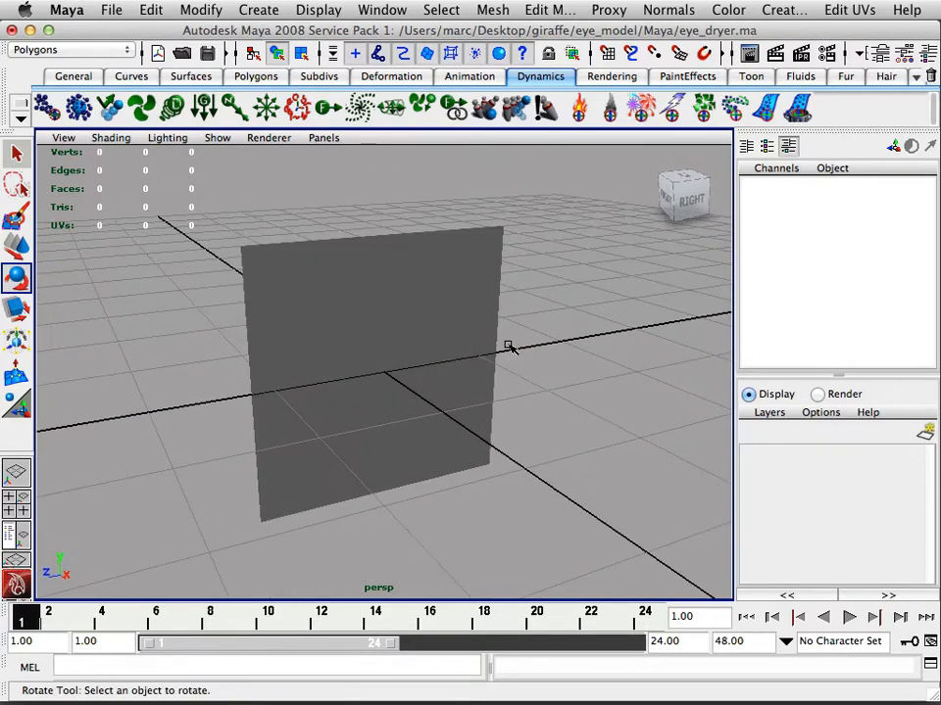
alt+drag(612, 345, 537, 326)
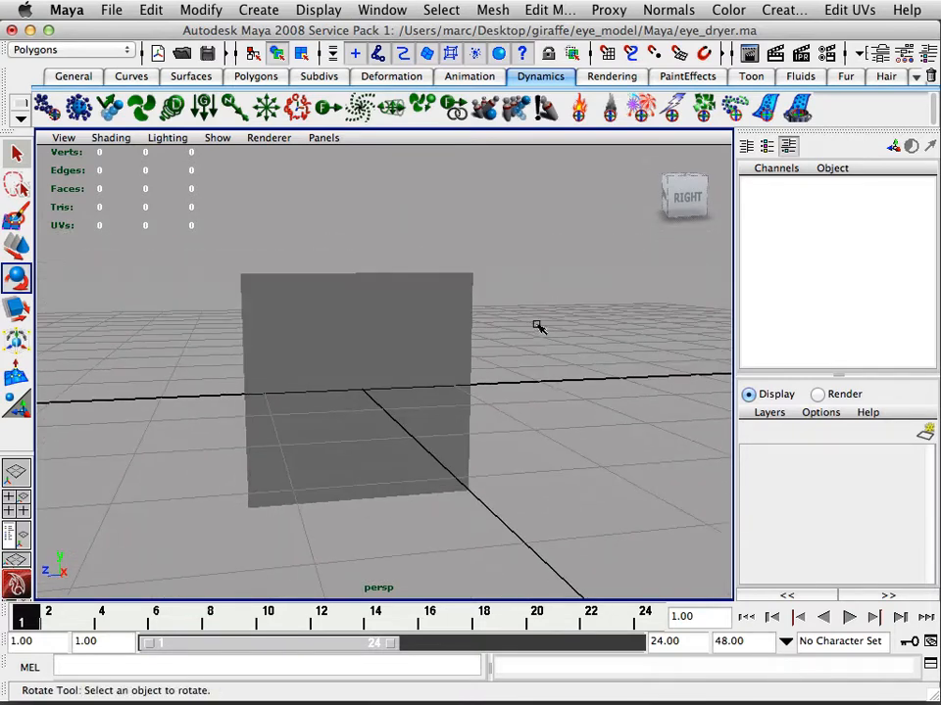
drag(429, 230, 506, 308)
alt+drag(550, 316, 450, 329)
key(q)
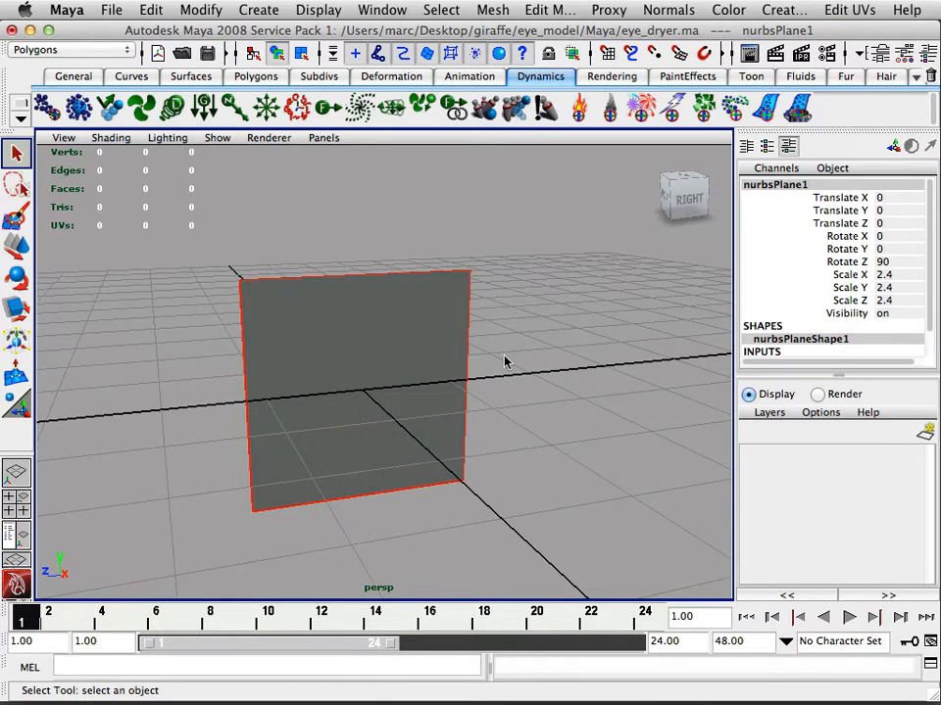
alt+drag(531, 296, 528, 259)
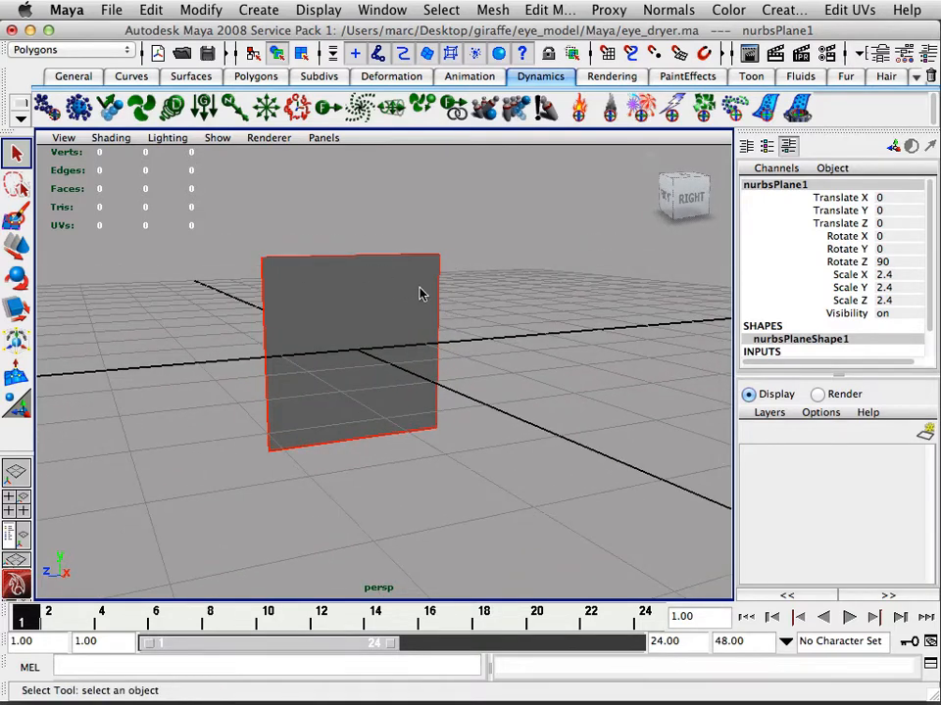
Assign a new Lambert material to the selected upright plane
right_click(353, 285)
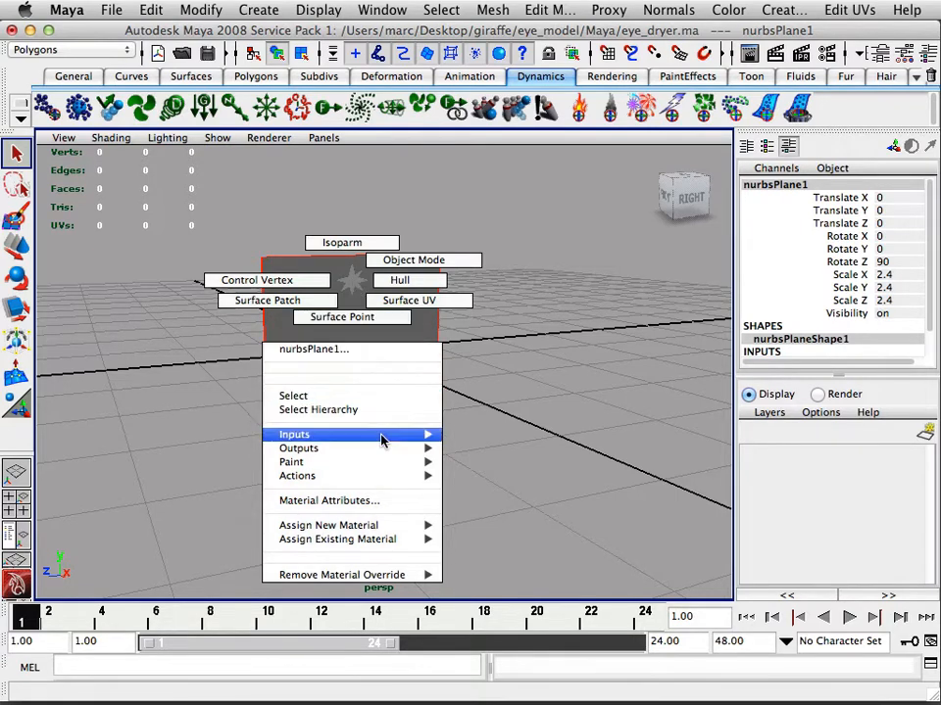
mouse_move(389, 532)
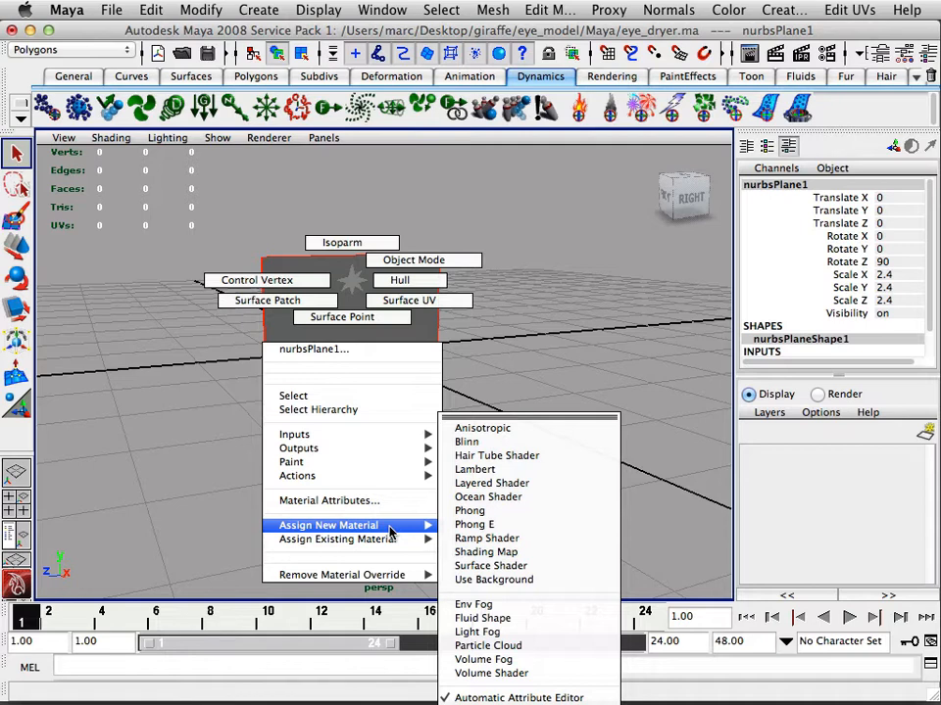
click(477, 471)
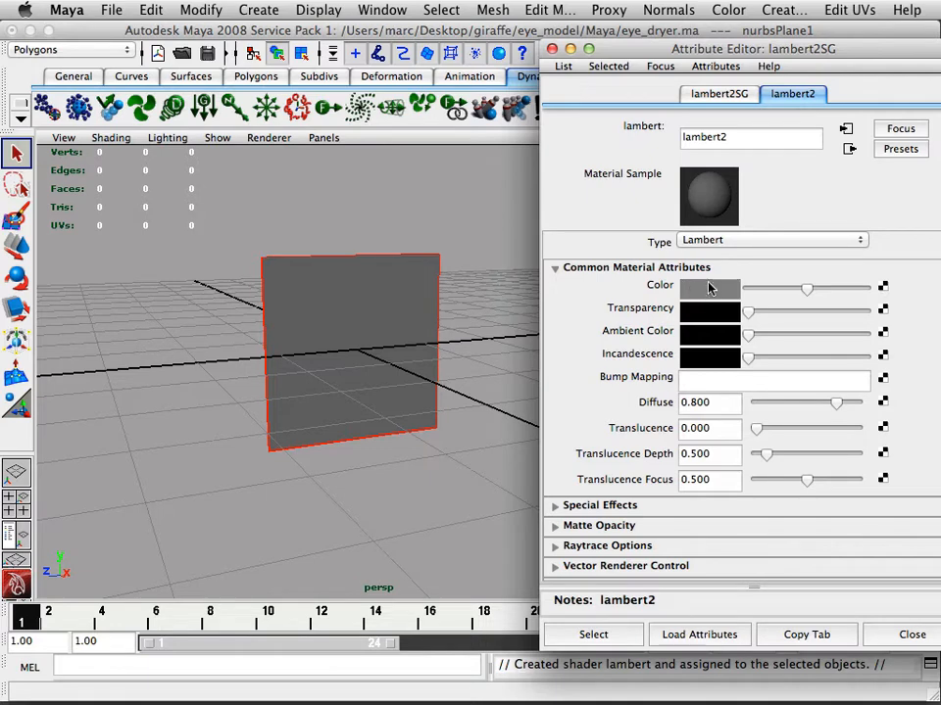
Map the Lambert material's Color to a File texture and load the image eye_profile-1.tif from the tex folder
click(883, 287)
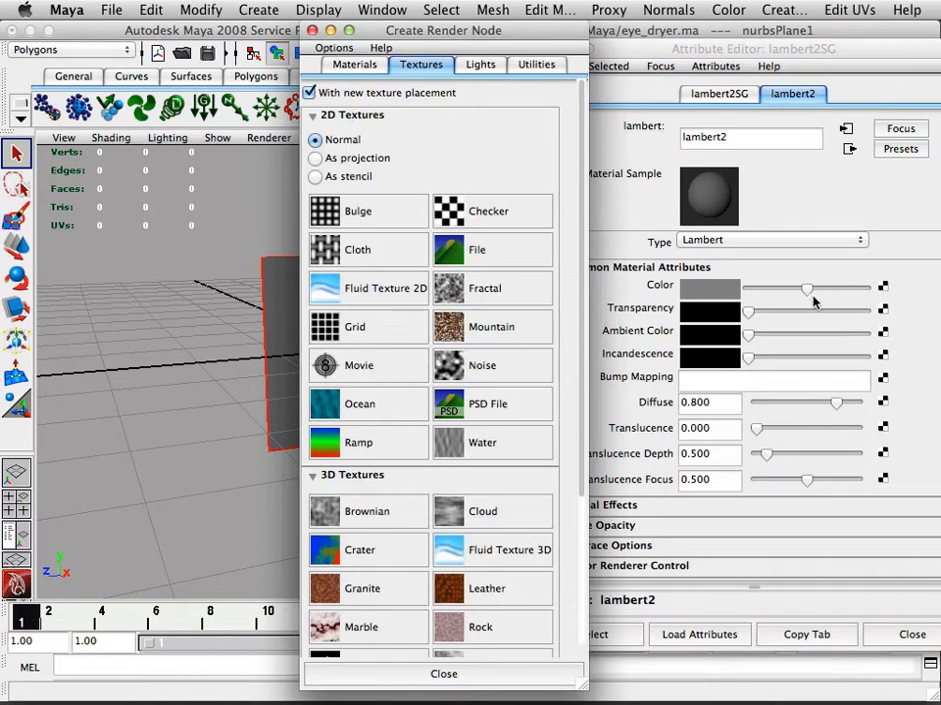
click(498, 260)
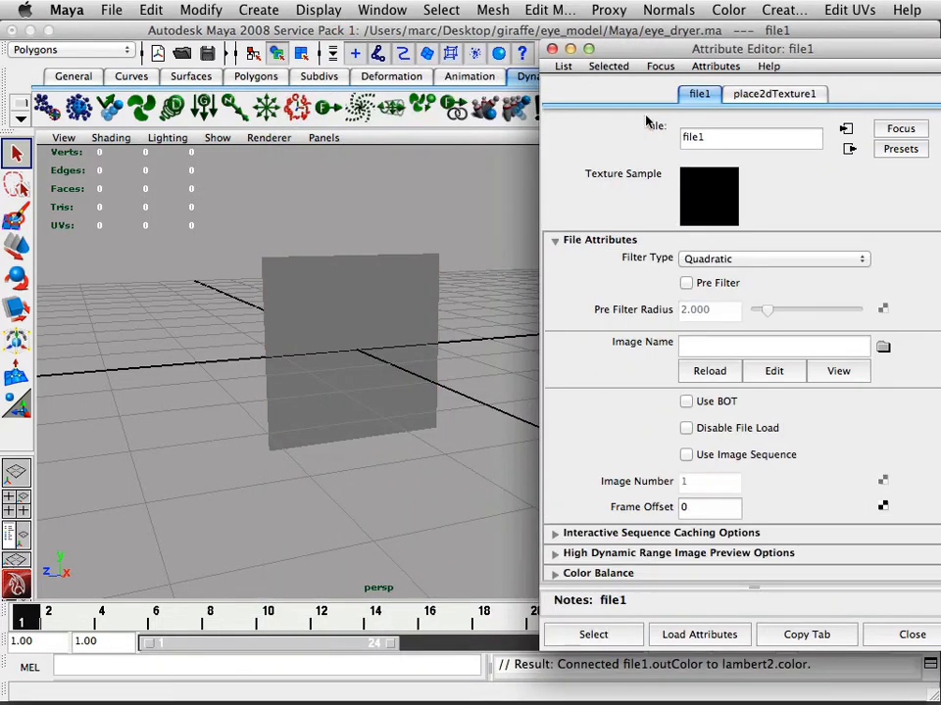
drag(623, 57, 544, 39)
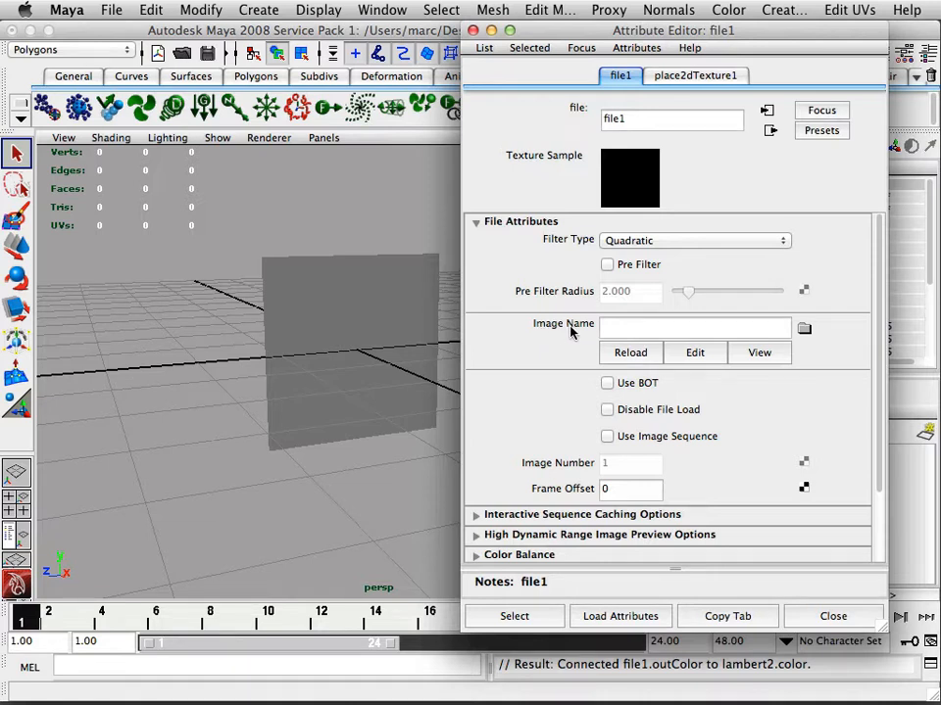
click(804, 331)
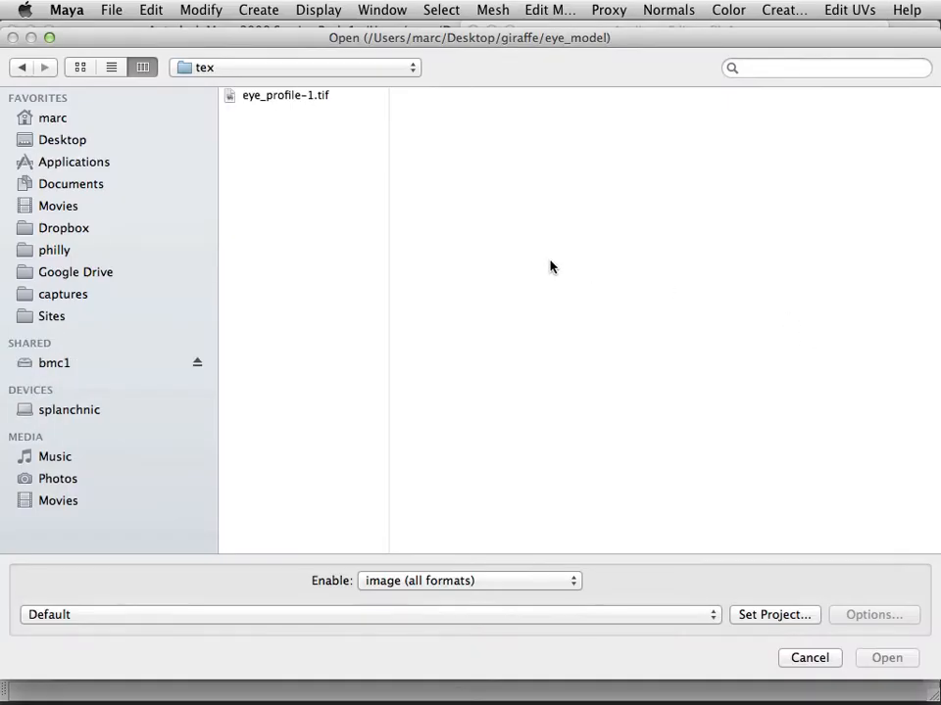
click(247, 99)
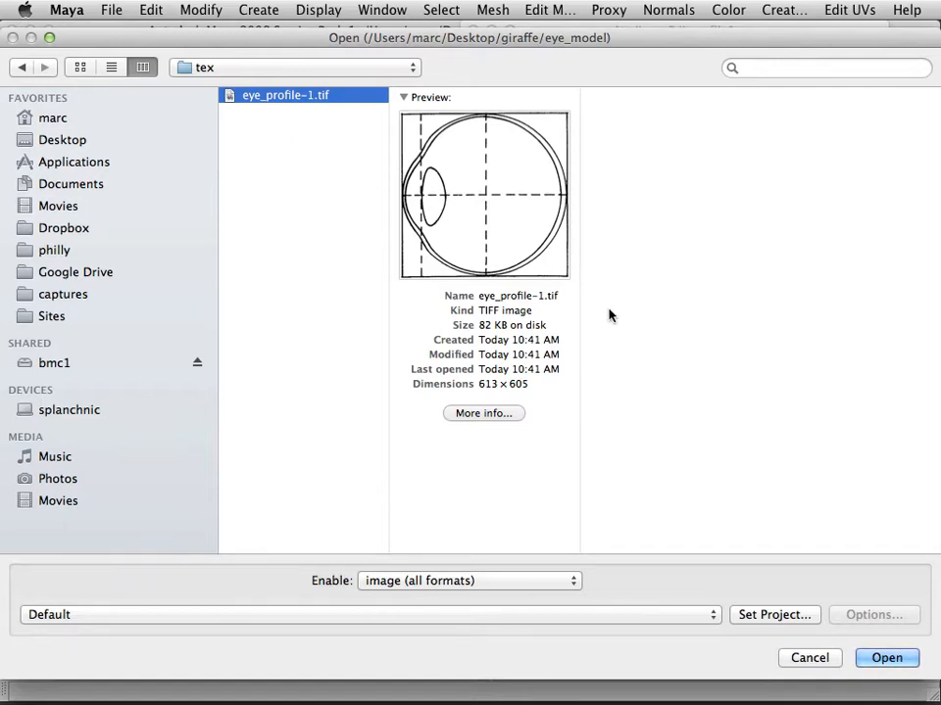
click(885, 660)
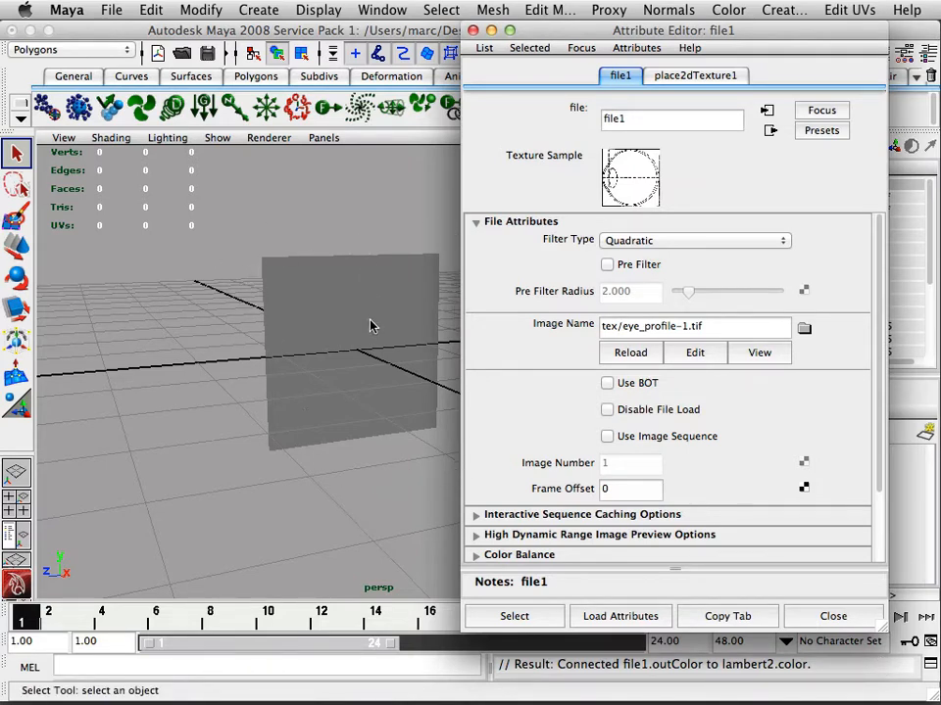
Show the viewport in textured display, comparing it with the untextured shading modes
key(6)
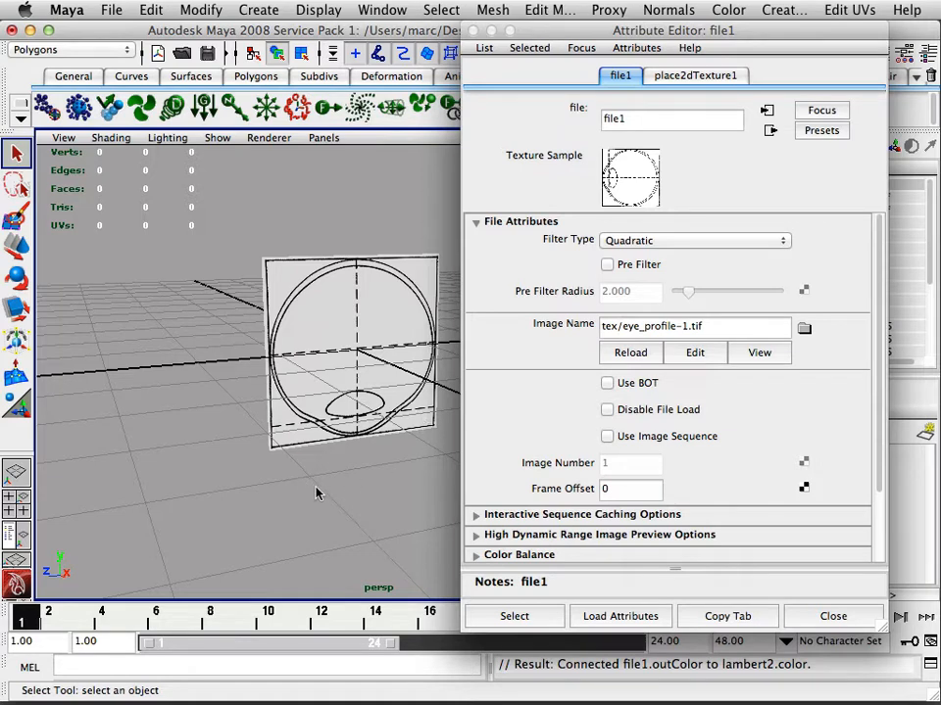
key(4)
key(5)
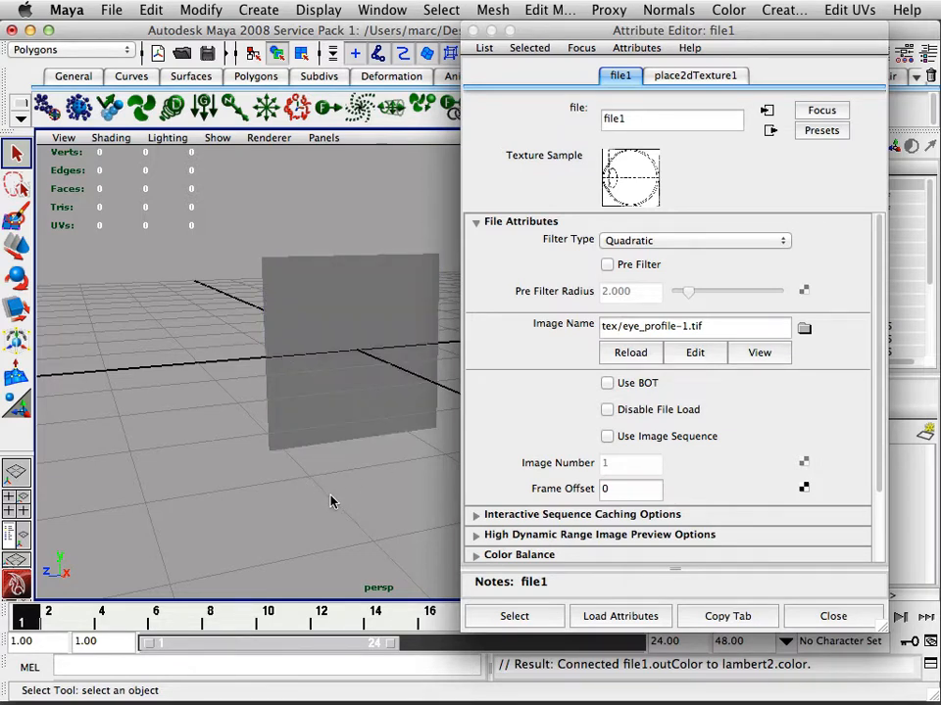
key(6)
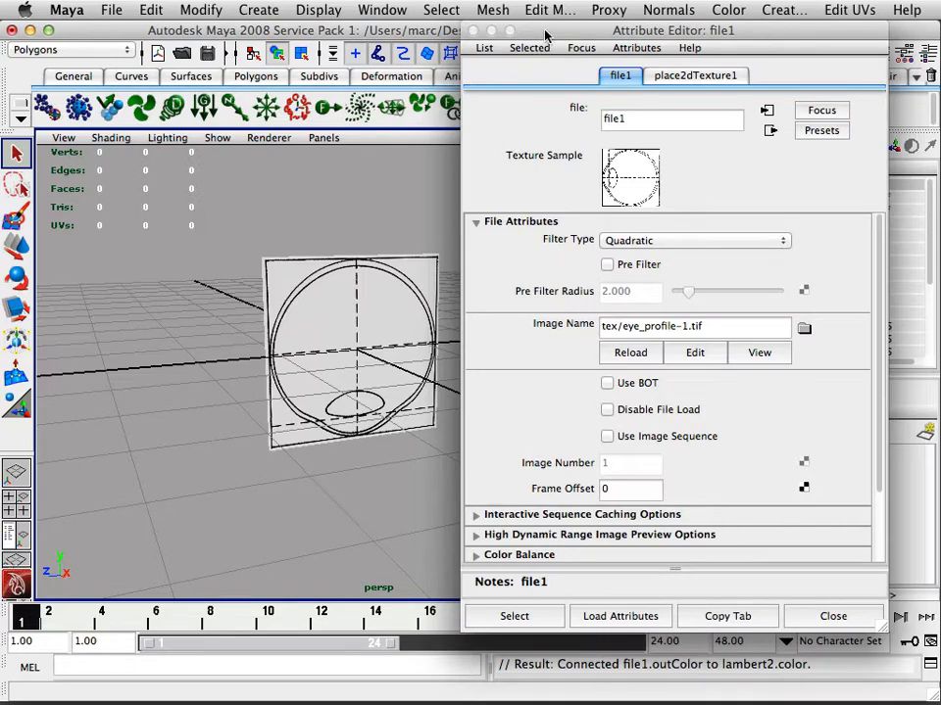
Rotate the textured plane about the Y axis, setting Rotate Y to exactly 90, and deselect it
drag(546, 37, 688, 201)
mouse_move(394, 253)
alt+mouse_down()
mouse_move(355, 246)
mouse_move(391, 237)
alt+mouse_up()
click(465, 275)
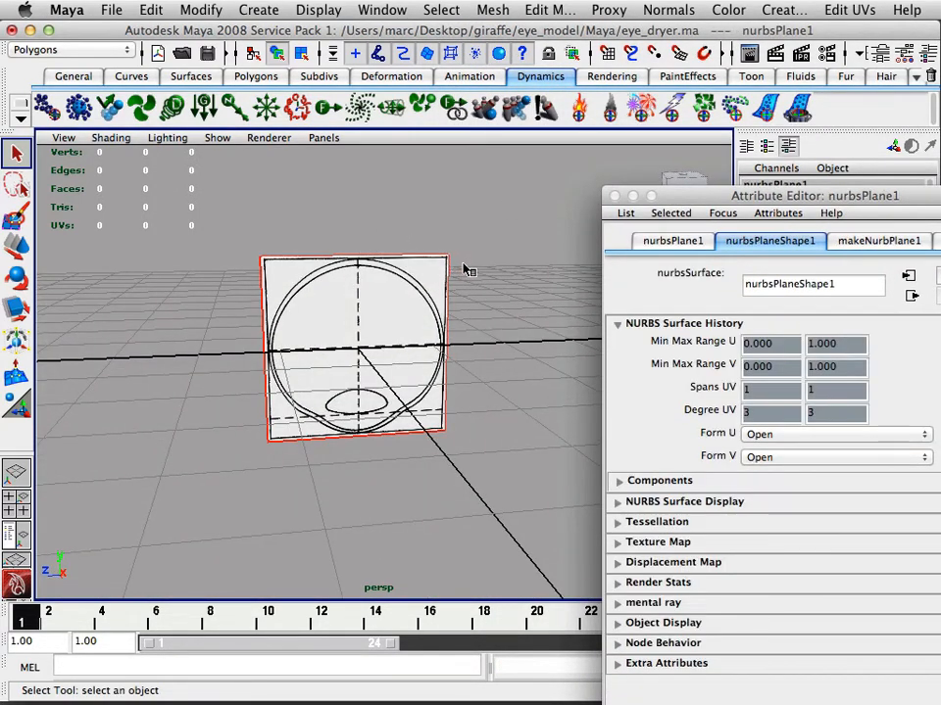
key(e)
mouse_move(435, 274)
alt+mouse_down()
mouse_move(361, 296)
mouse_move(336, 275)
mouse_move(370, 280)
mouse_move(357, 283)
mouse_move(370, 290)
mouse_move(443, 294)
mouse_move(438, 301)
alt+mouse_up()
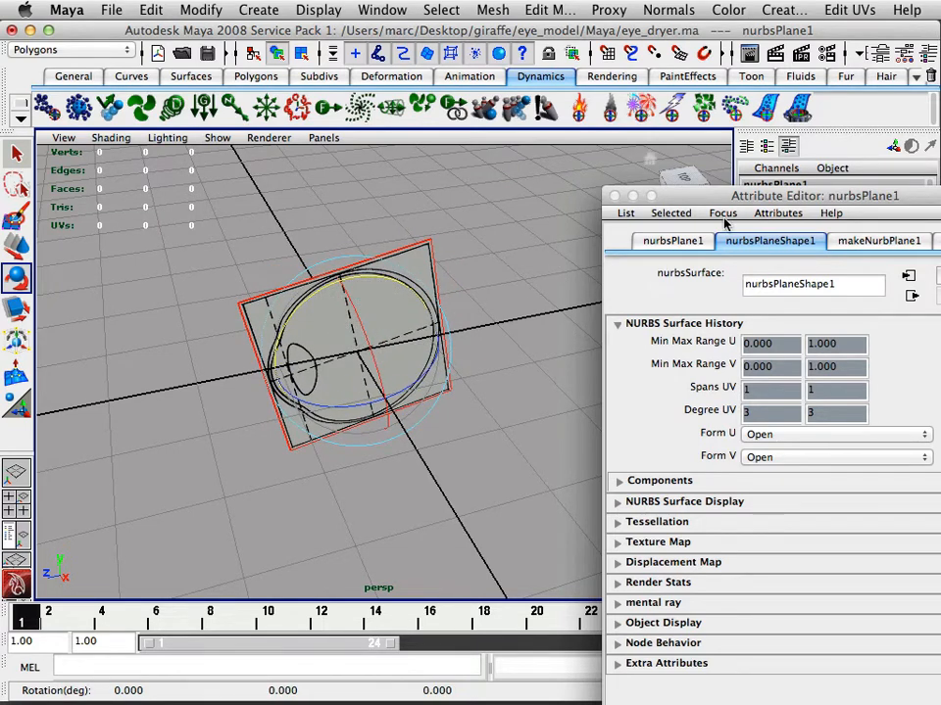
drag(729, 196, 670, 423)
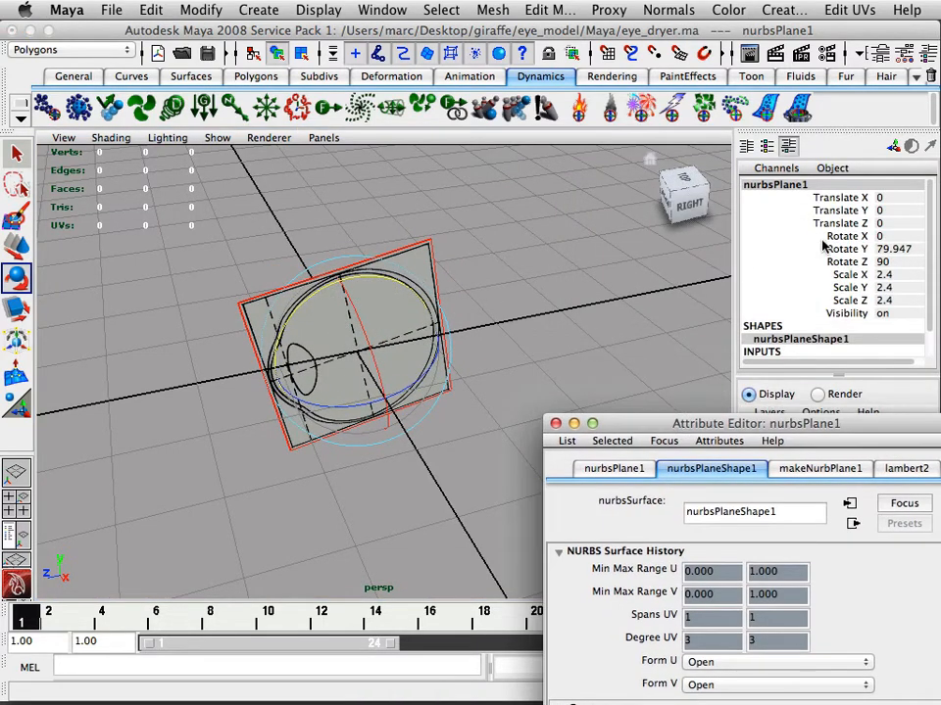
click(894, 251)
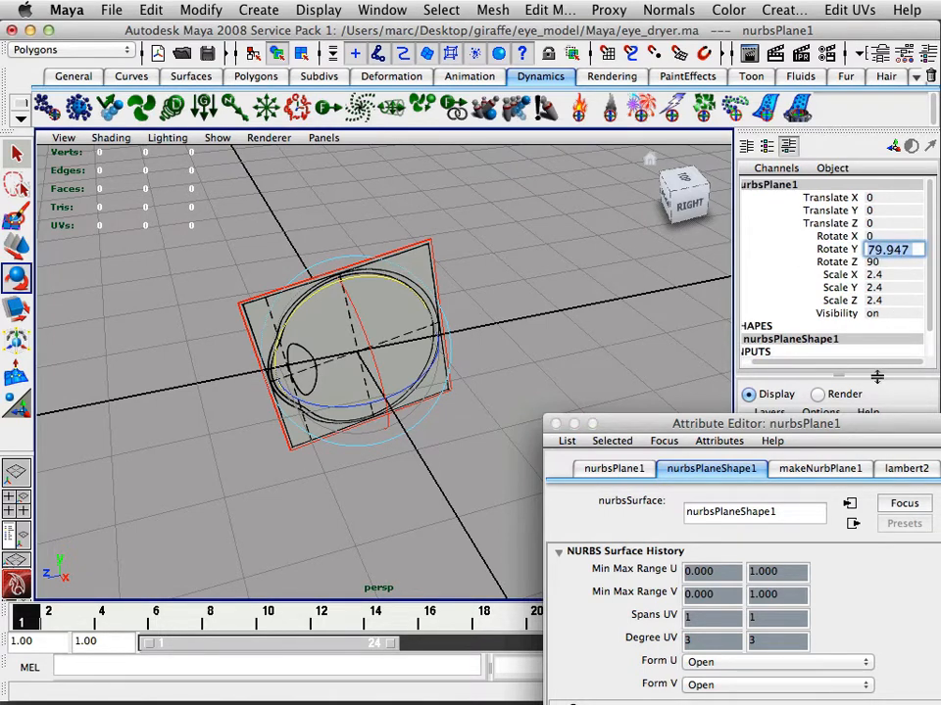
text(90)
key(Return)
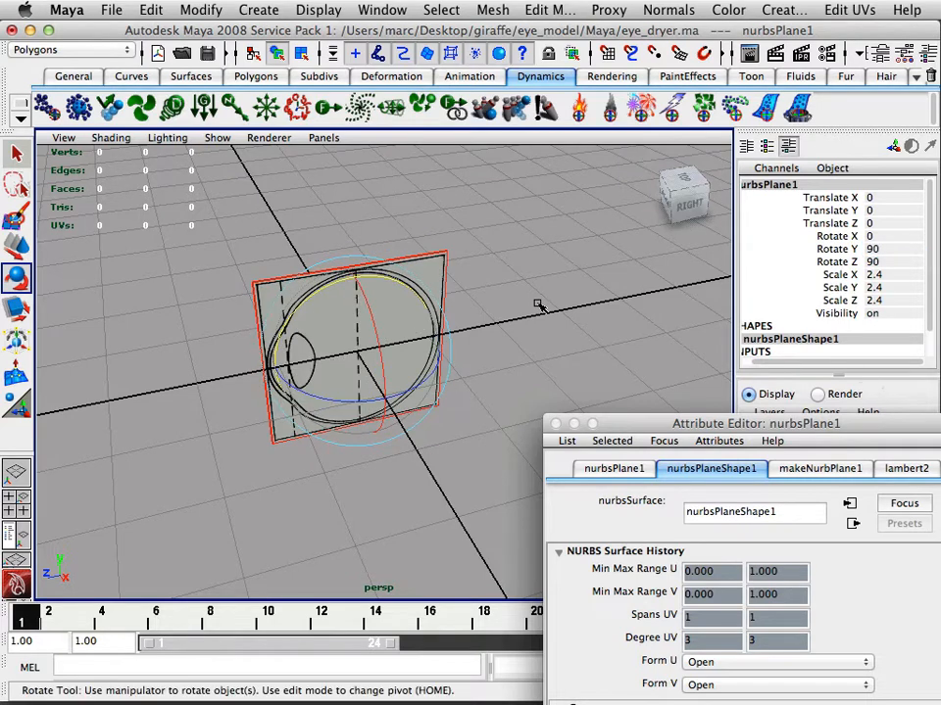
alt+drag(523, 290, 511, 288)
click(579, 391)
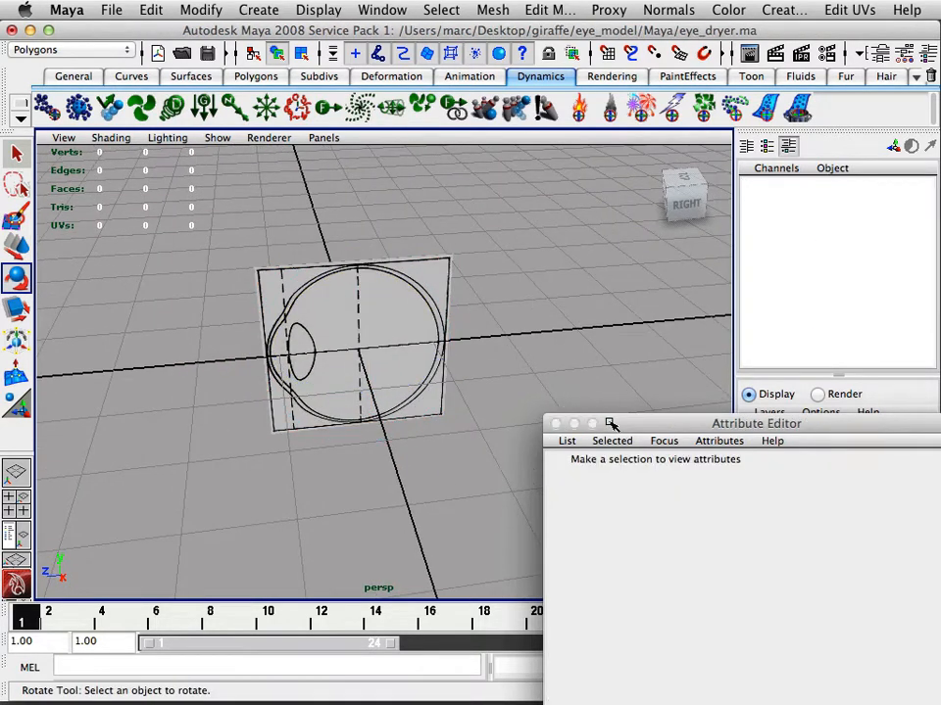
Examine the eye profile drawing on the plane from several angles and distances
drag(609, 423, 799, 232)
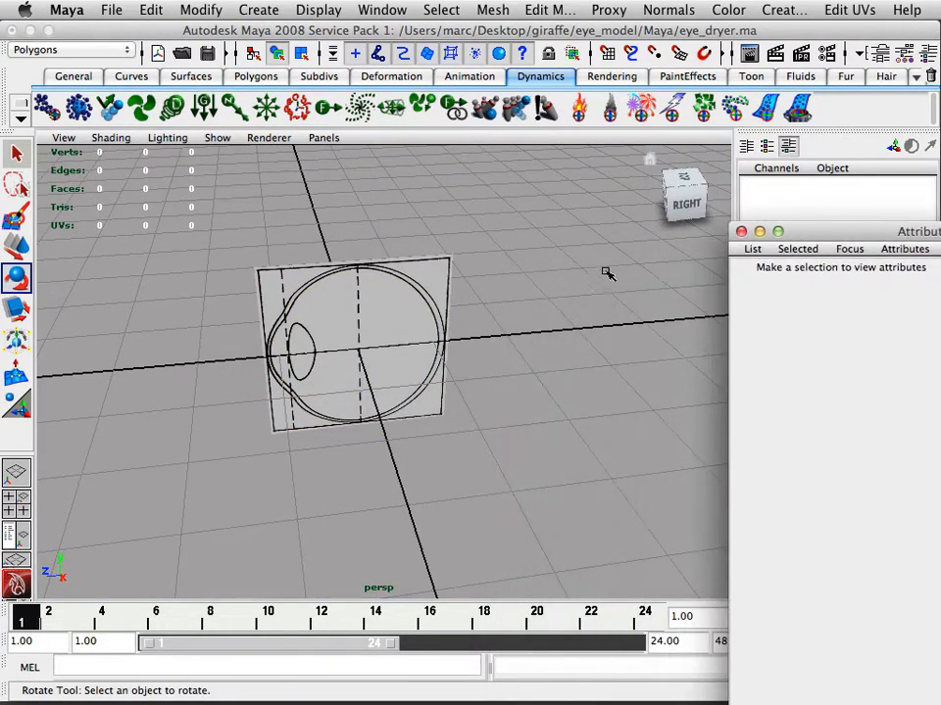
alt+drag(608, 274, 552, 289)
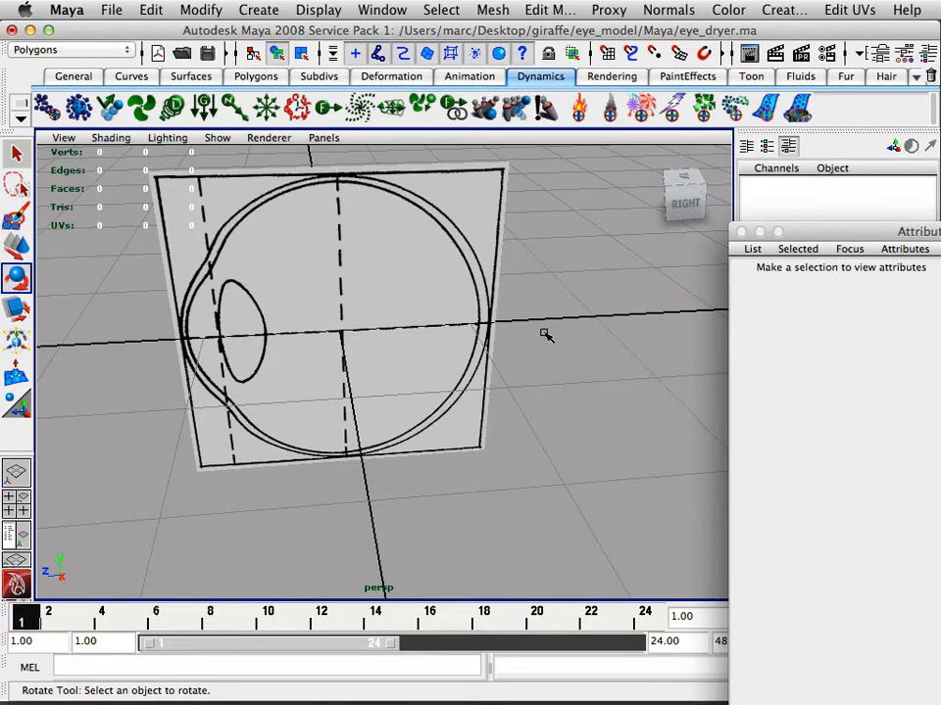
alt+drag(575, 157, 574, 255)
alt+right_drag(574, 255, 599, 271)
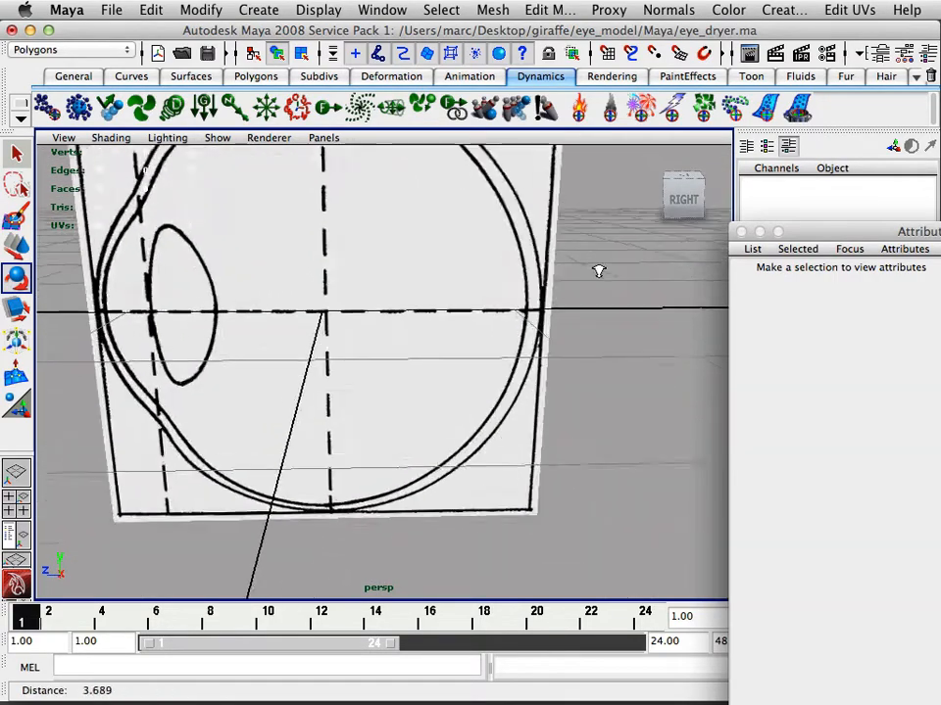
alt+drag(593, 272, 654, 235)
alt+middle_drag(596, 233, 581, 373)
alt+right_drag(581, 373, 529, 352)
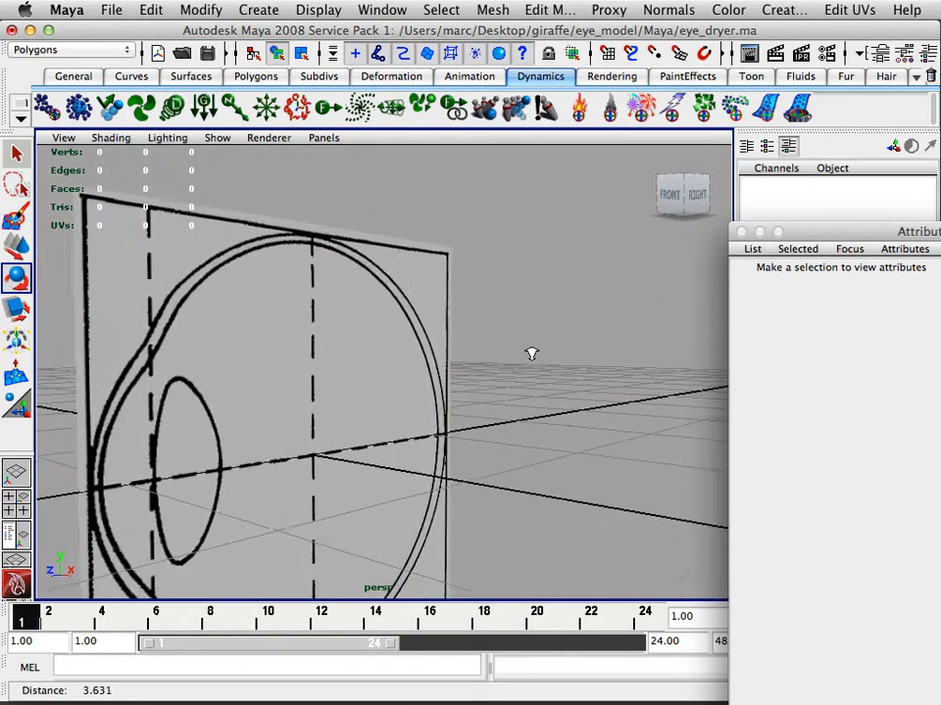
alt+drag(529, 353, 468, 337)
key(e)
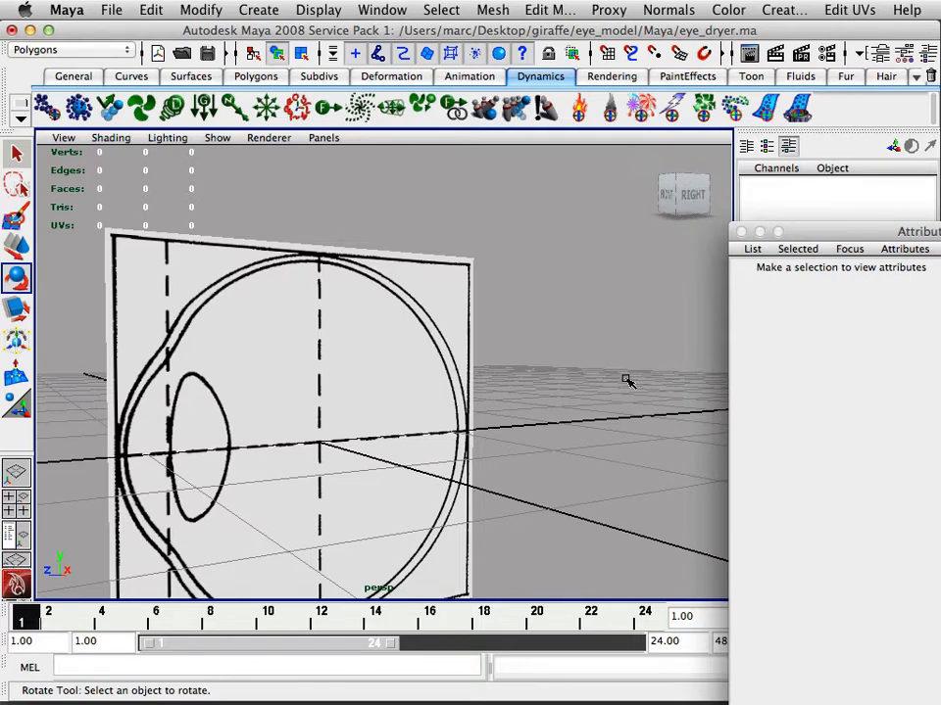
click(689, 196)
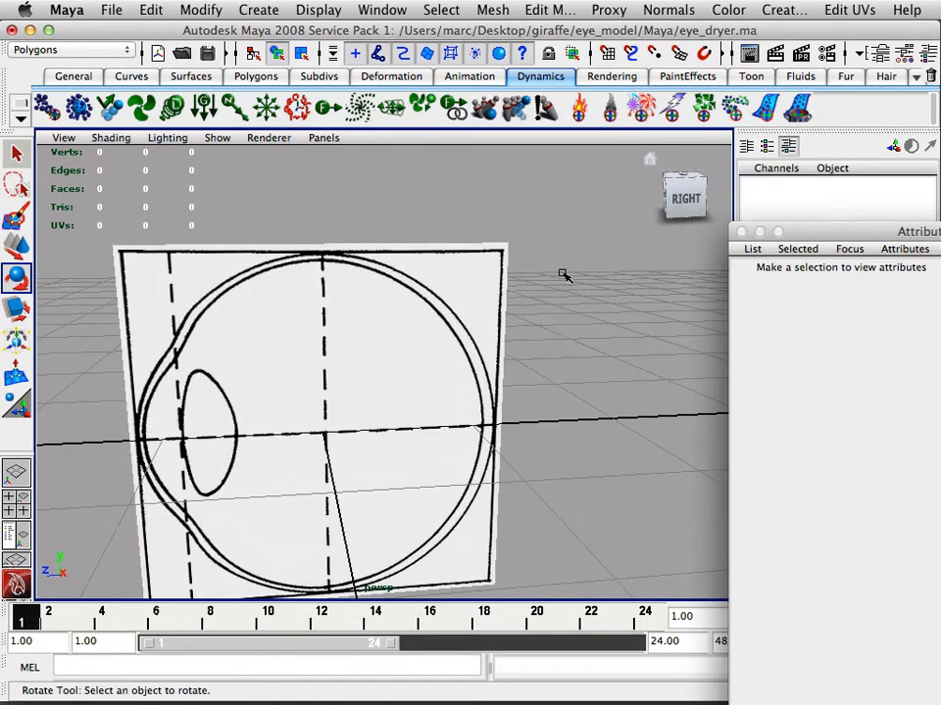
Close the floating Attribute Editor and toggle the Channel Box / Layer Editor off and back on
click(742, 231)
alt+drag(715, 254, 565, 307)
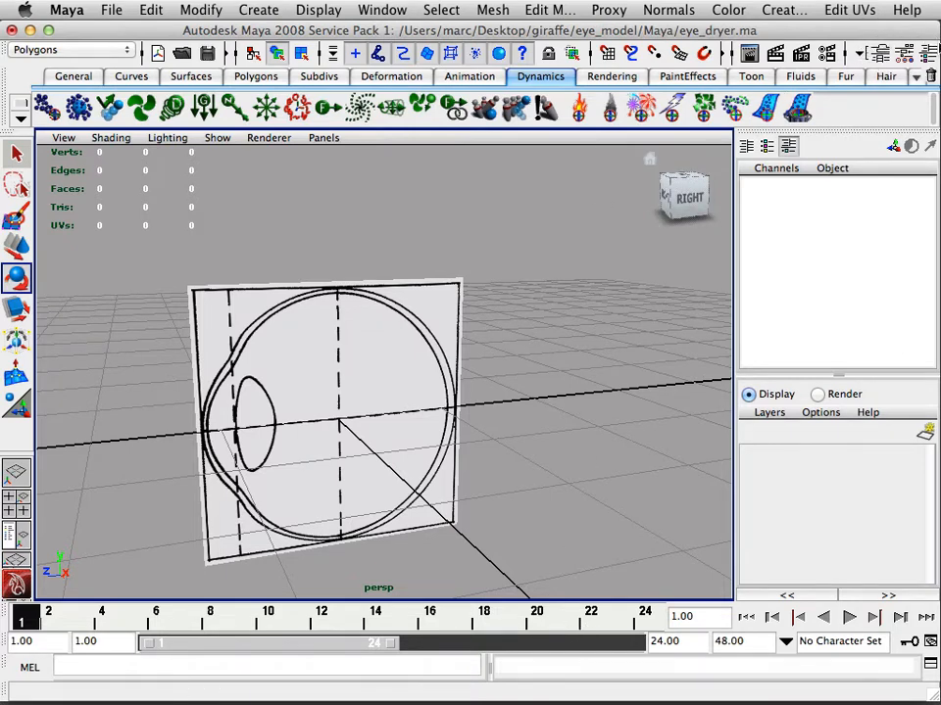
click(929, 52)
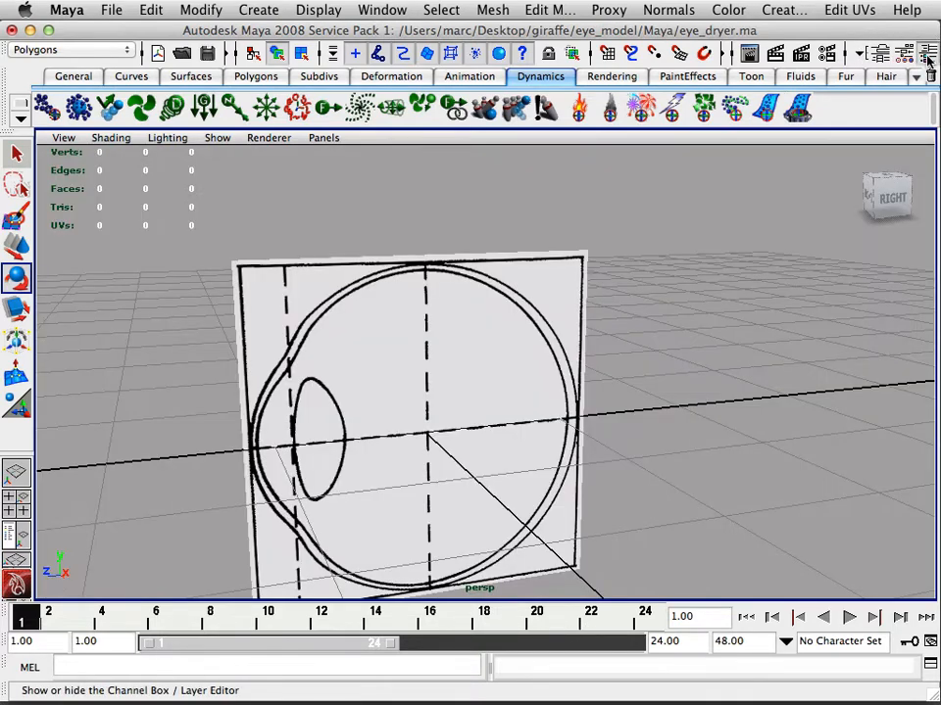
click(929, 53)
Select the plane and review its Rotate Tool settings, surface attributes and lambert2 material, returning to the Channel Box
key(e)
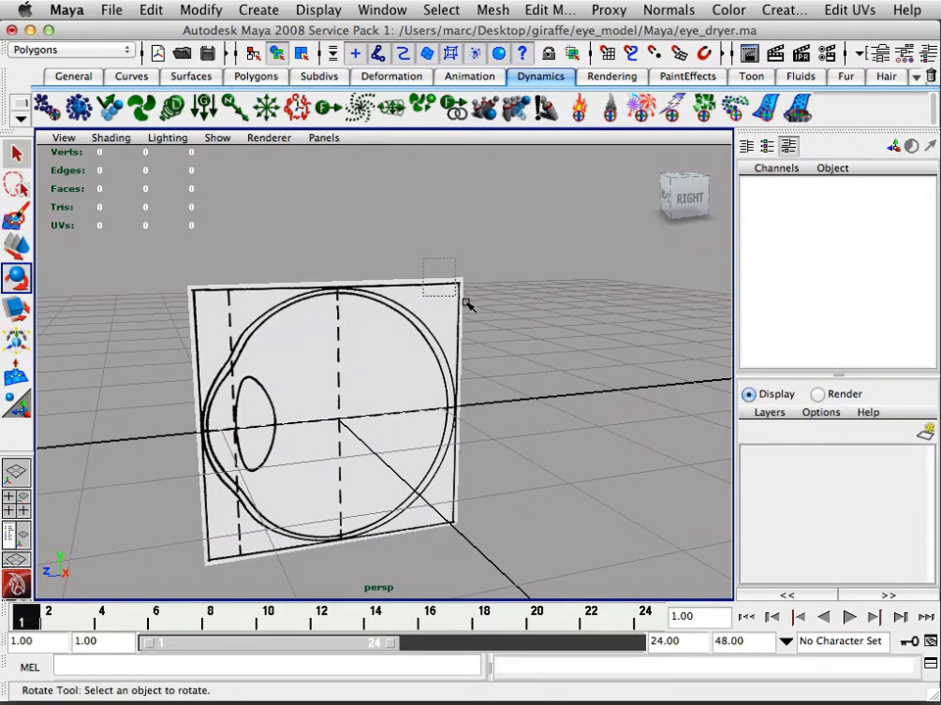
click(461, 302)
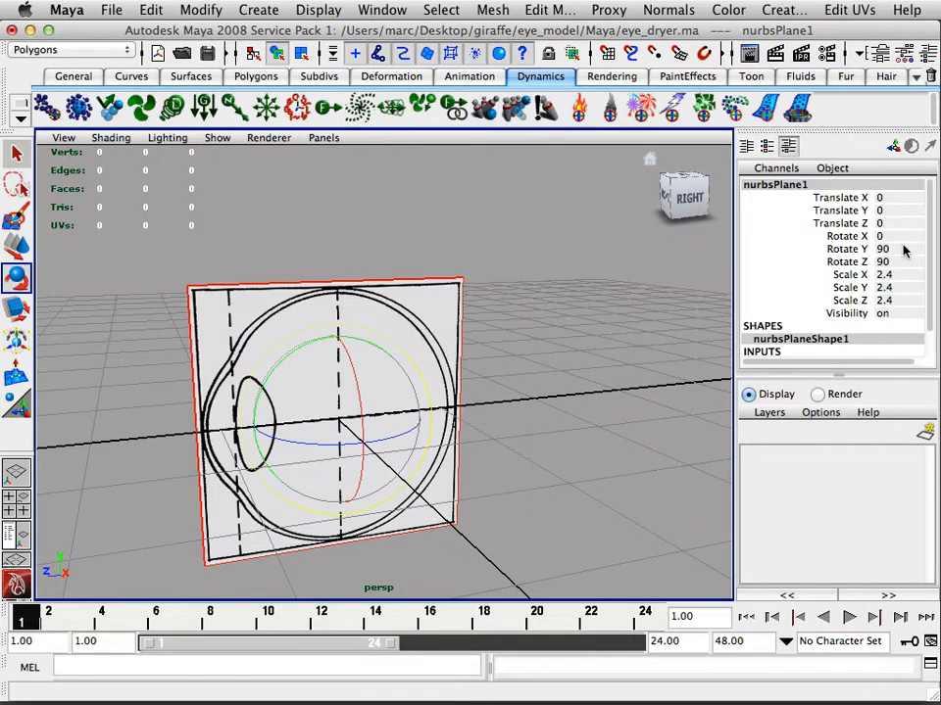
click(906, 55)
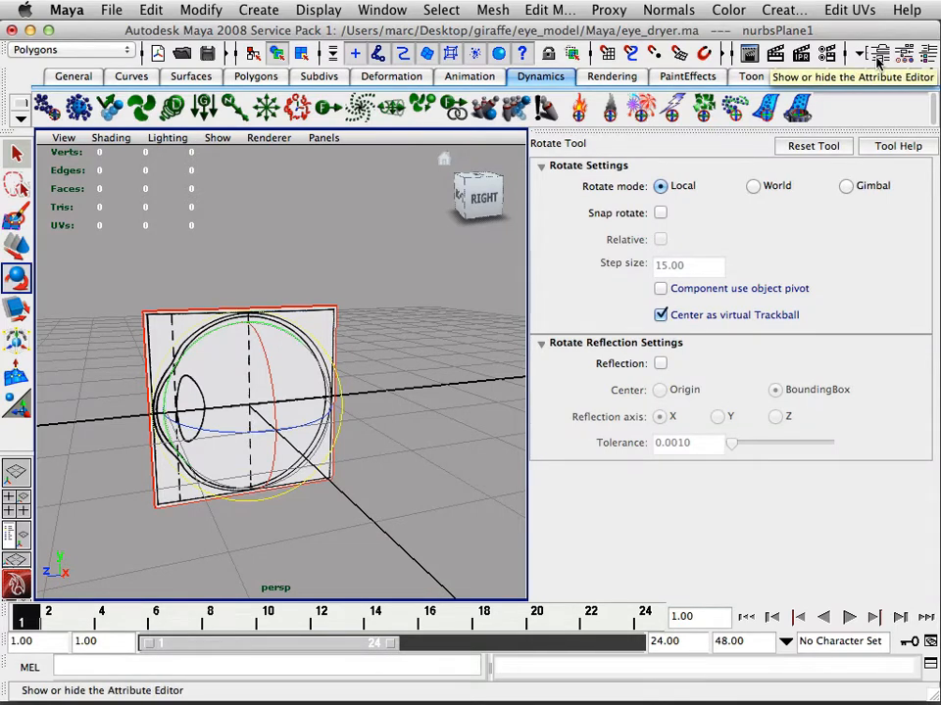
click(879, 59)
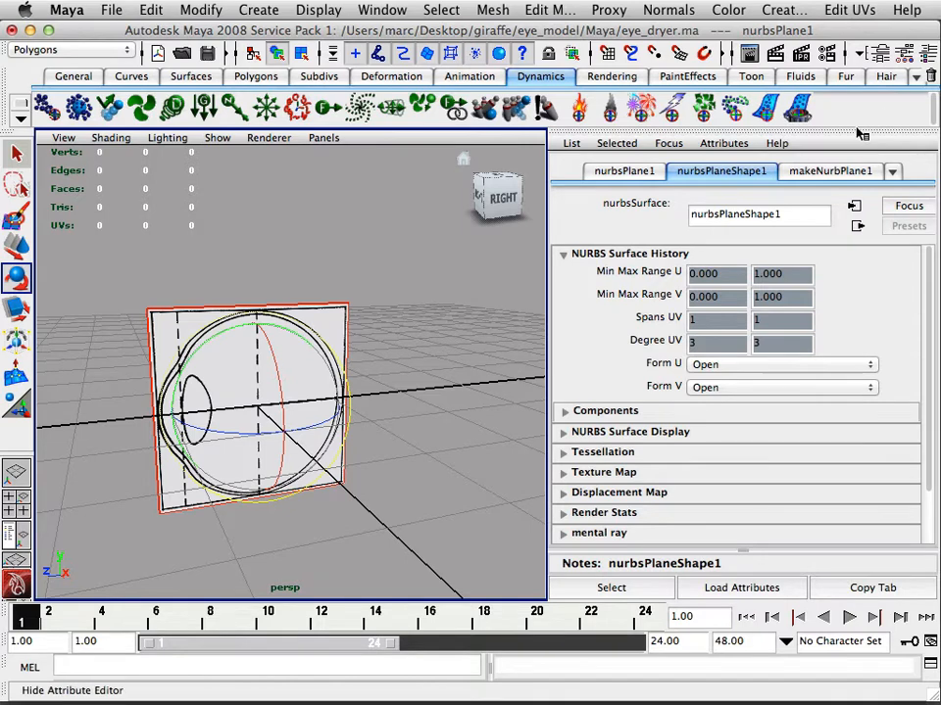
click(849, 173)
click(860, 173)
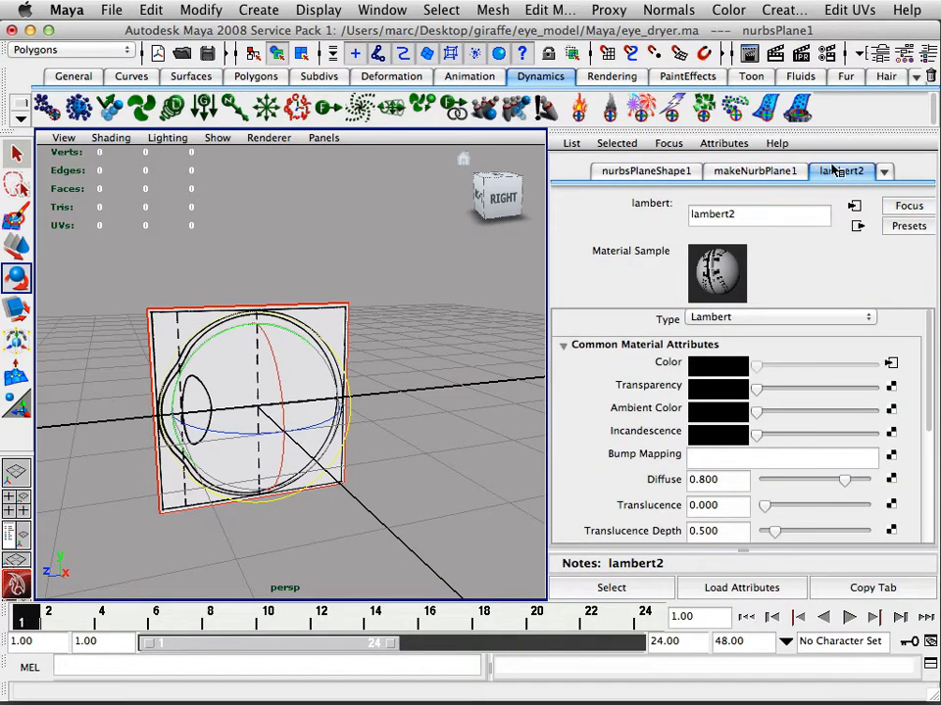
click(932, 57)
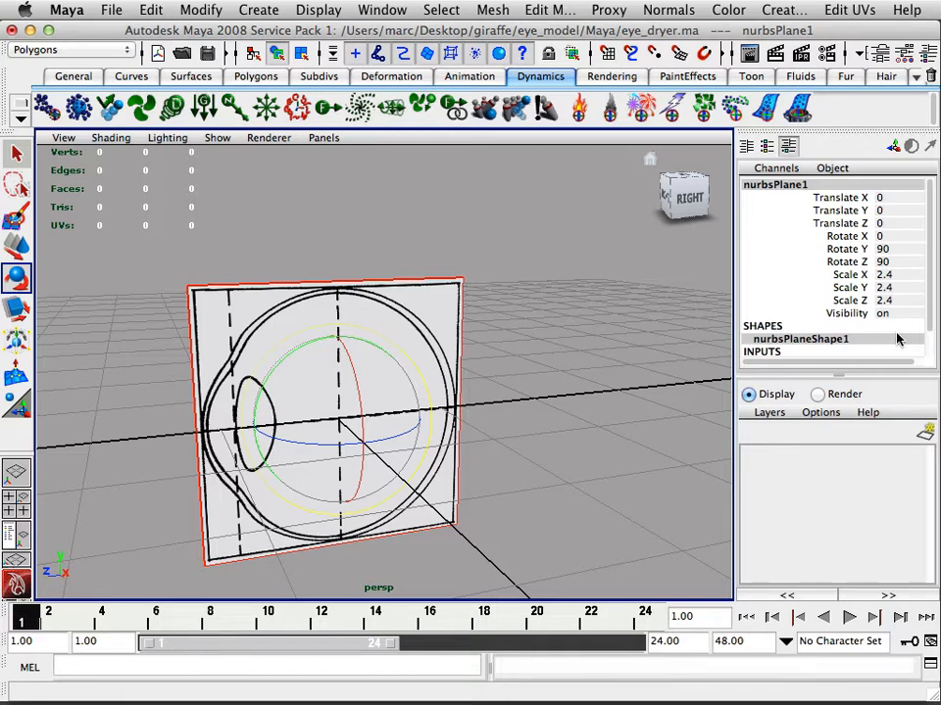
Create a new display layer and add the selected eye reference plane to it
click(926, 437)
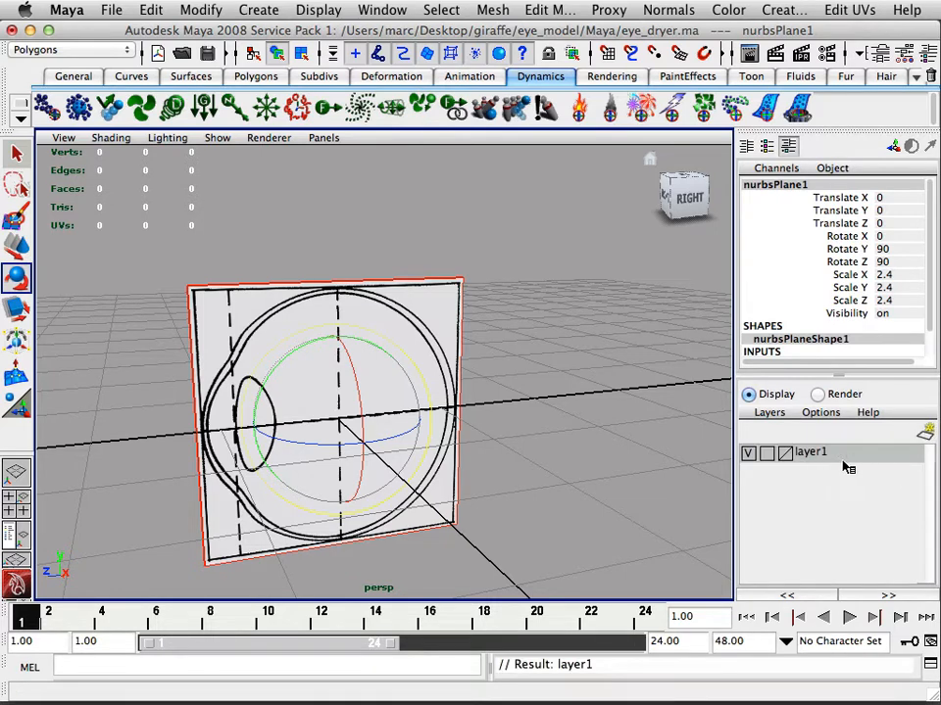
drag(413, 245, 545, 304)
drag(435, 263, 525, 299)
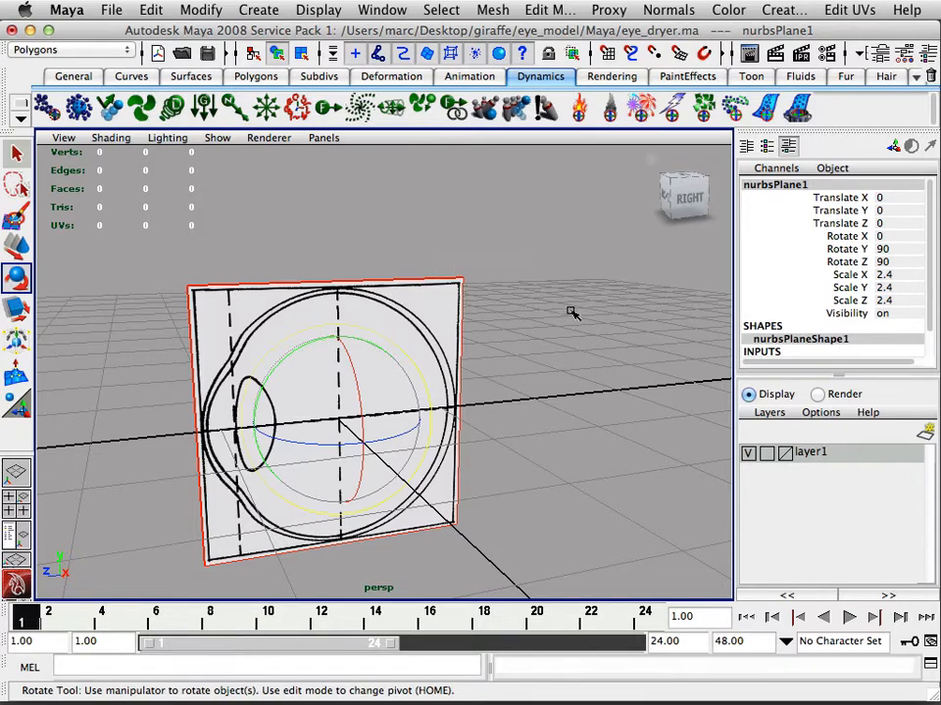
right_click(802, 453)
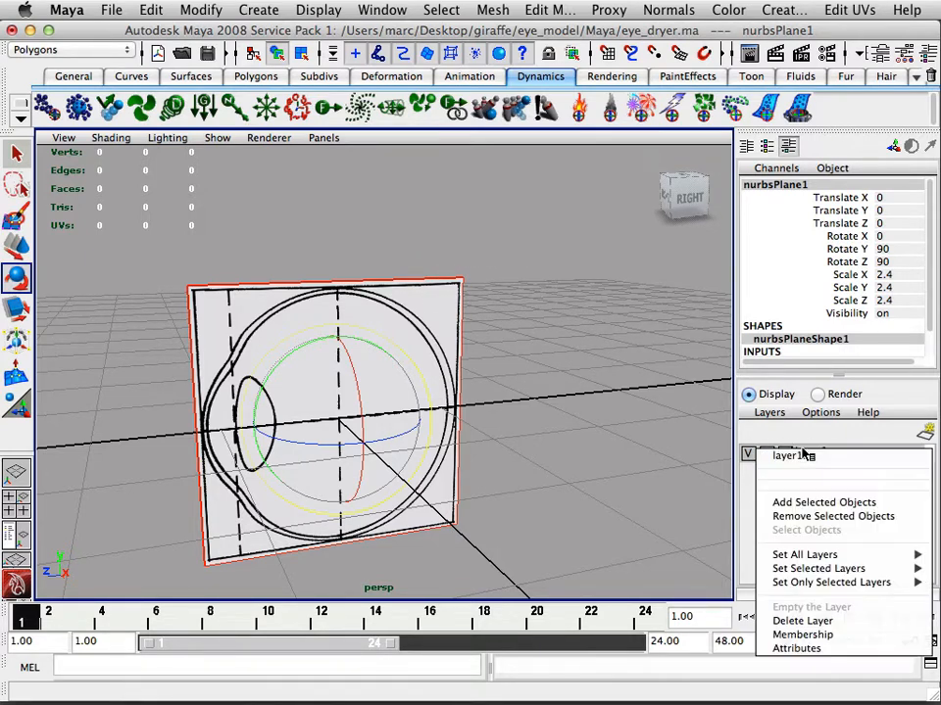
click(852, 507)
Toggle the display layer's visibility off and on several times to check that it controls the reference plane
click(748, 454)
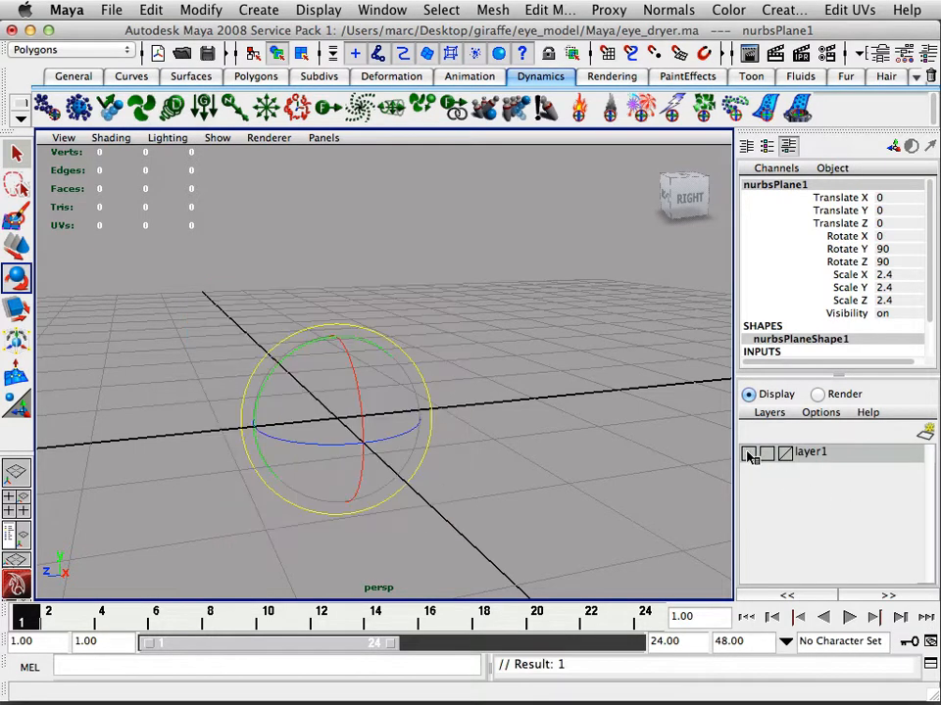
click(747, 453)
click(748, 454)
click(748, 453)
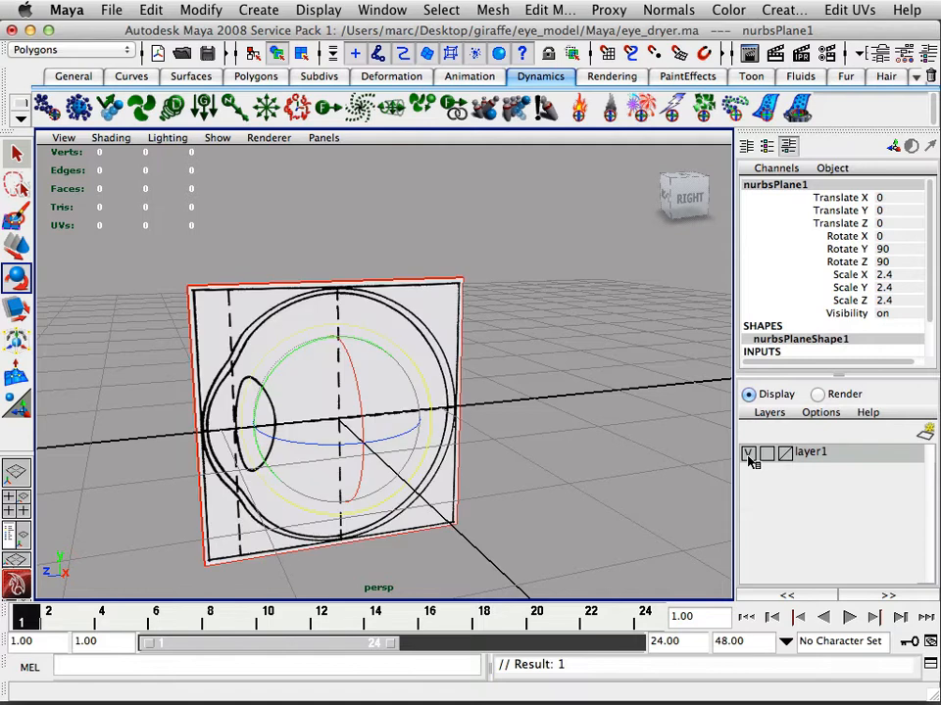
click(748, 454)
click(748, 454)
Set the plane's display layer to Reference mode, deselect the plane, and test whether it can be selected in the viewport
click(768, 457)
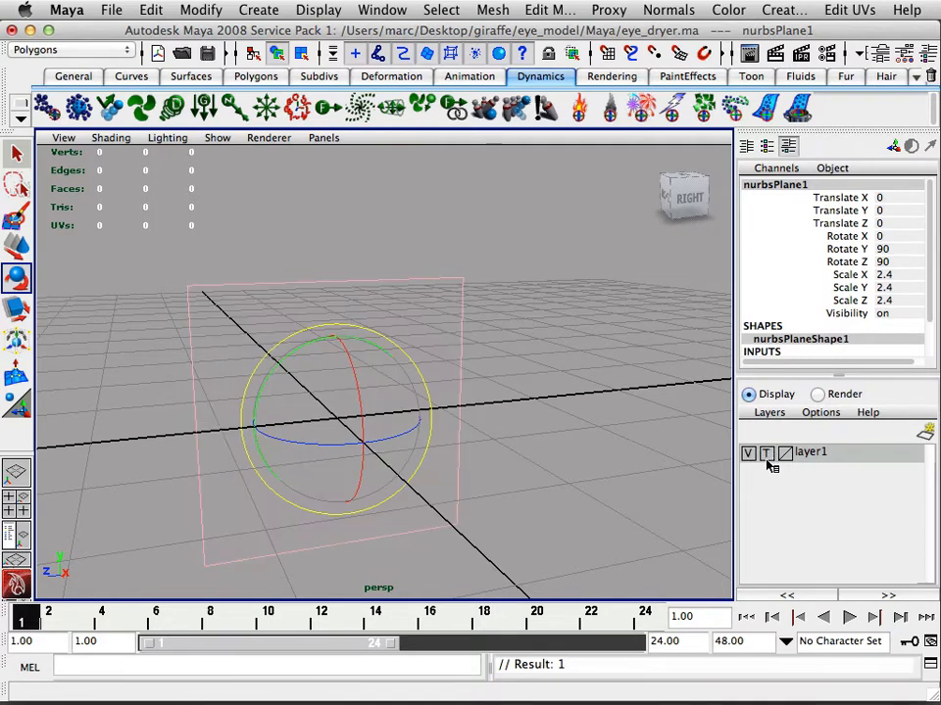
click(769, 458)
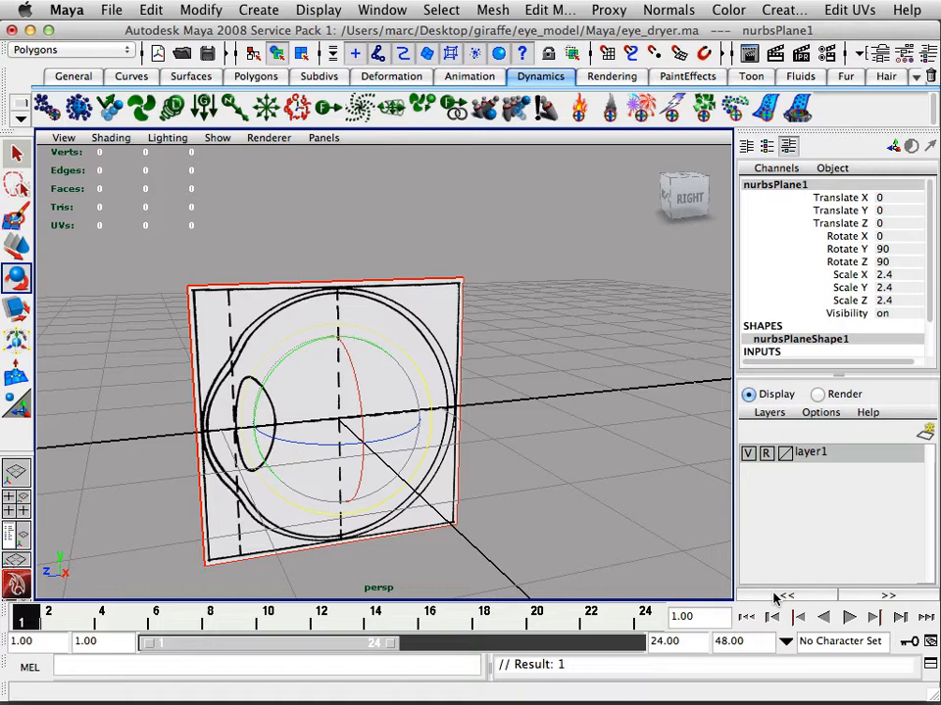
click(657, 474)
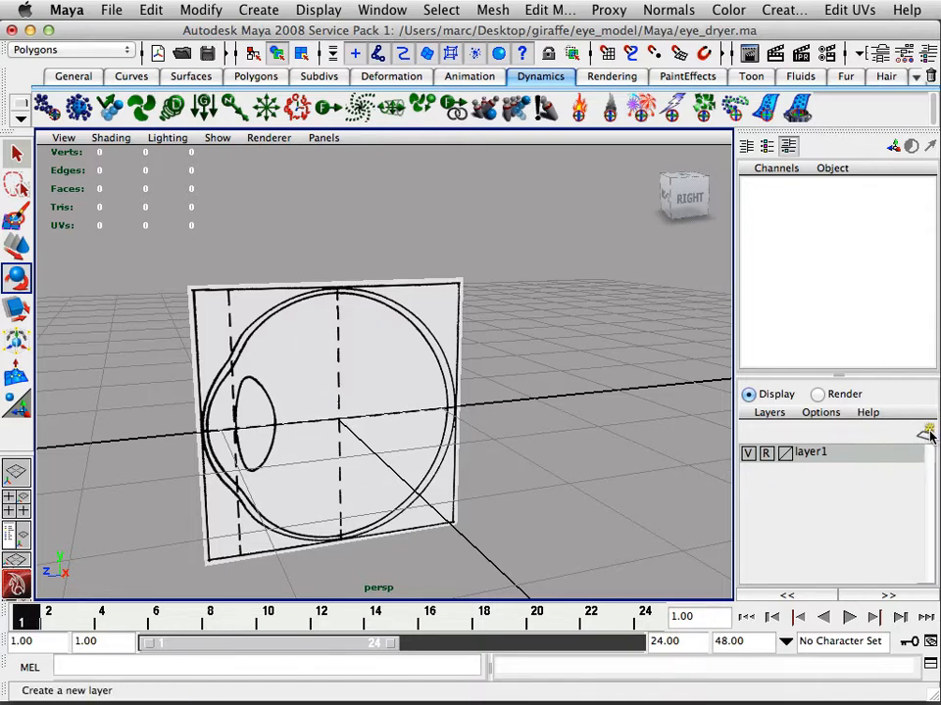
drag(379, 251, 609, 385)
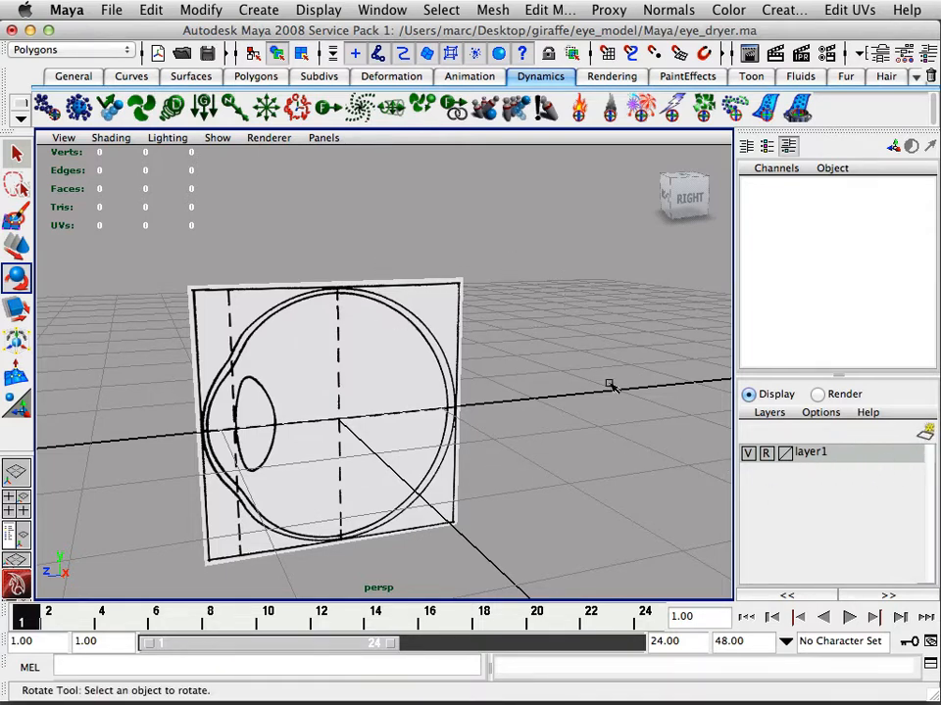
right_click(813, 454)
Examine the eye reference plane from several angles in the perspective view
mouse_move(560, 472)
alt+mouse_down()
mouse_move(514, 467)
mouse_move(569, 476)
alt+mouse_up()
mouse_move(634, 472)
alt+mouse_down()
mouse_move(596, 472)
mouse_move(634, 493)
alt+mouse_up()
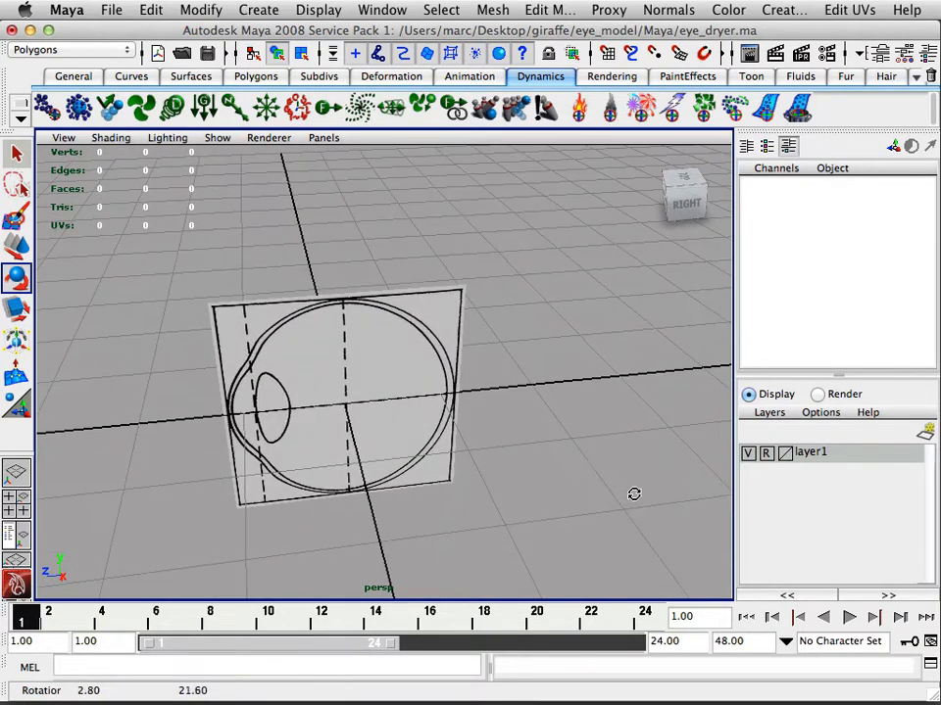
mouse_move(621, 698)
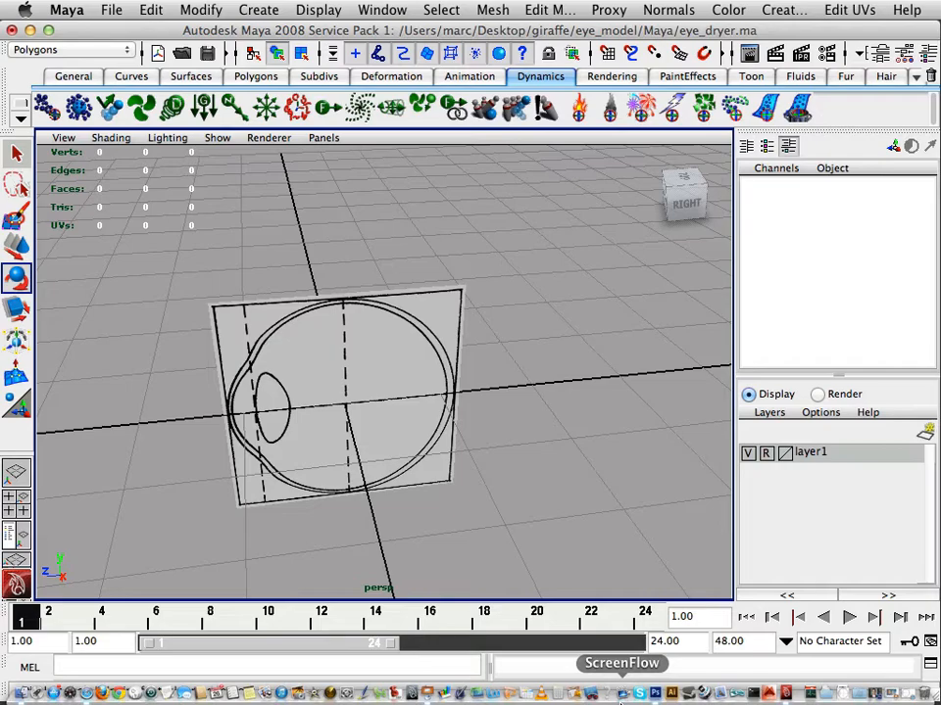
alt+drag(588, 367, 563, 340)
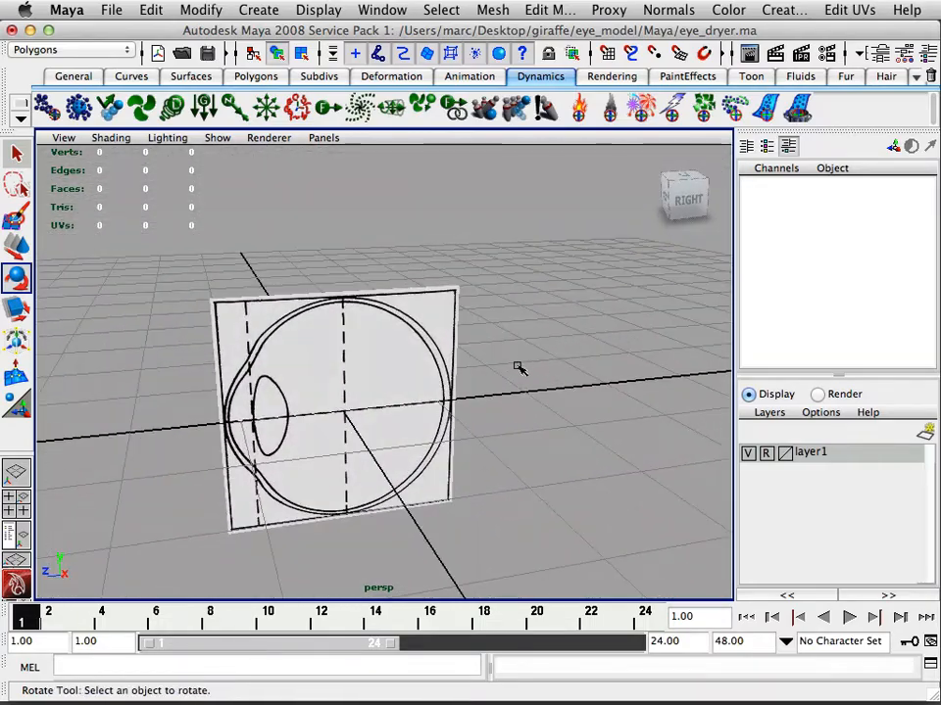
alt+drag(517, 369, 542, 374)
alt+drag(529, 519, 489, 347)
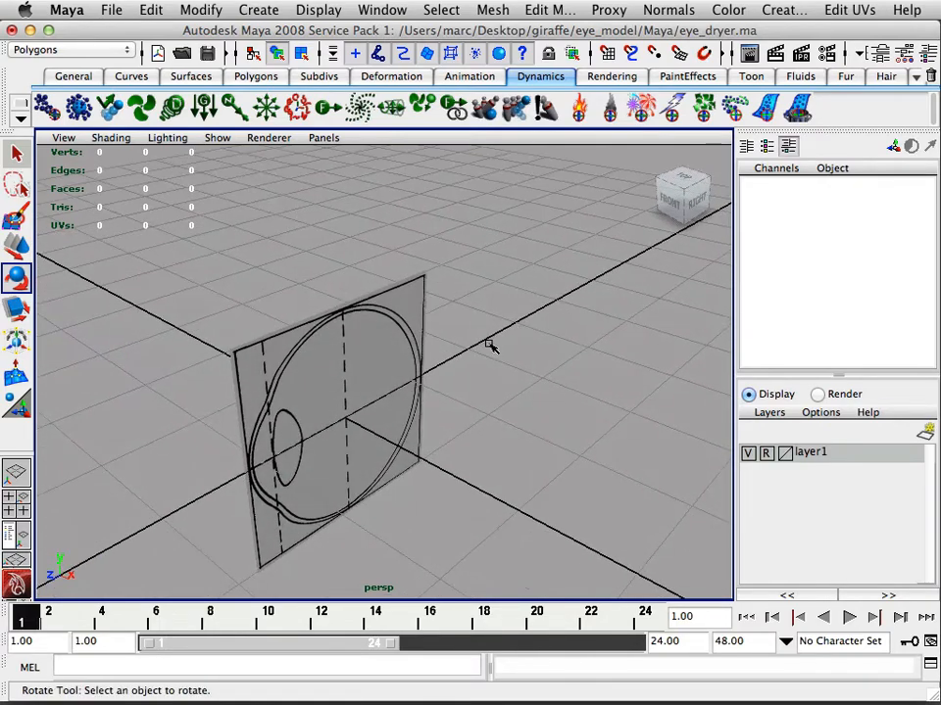
mouse_move(538, 703)
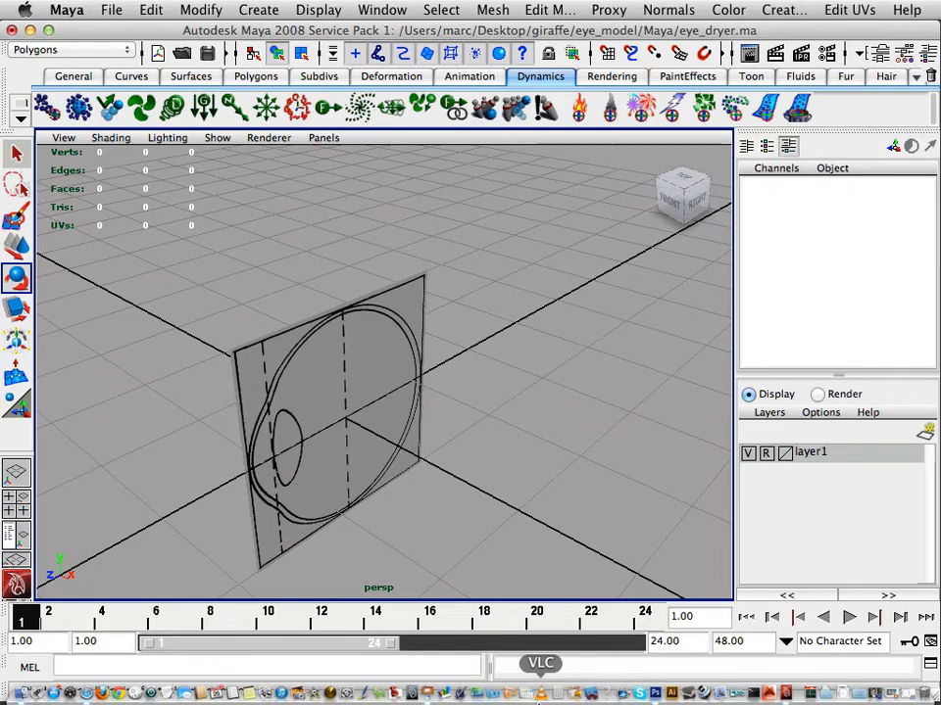
alt+drag(494, 489, 430, 332)
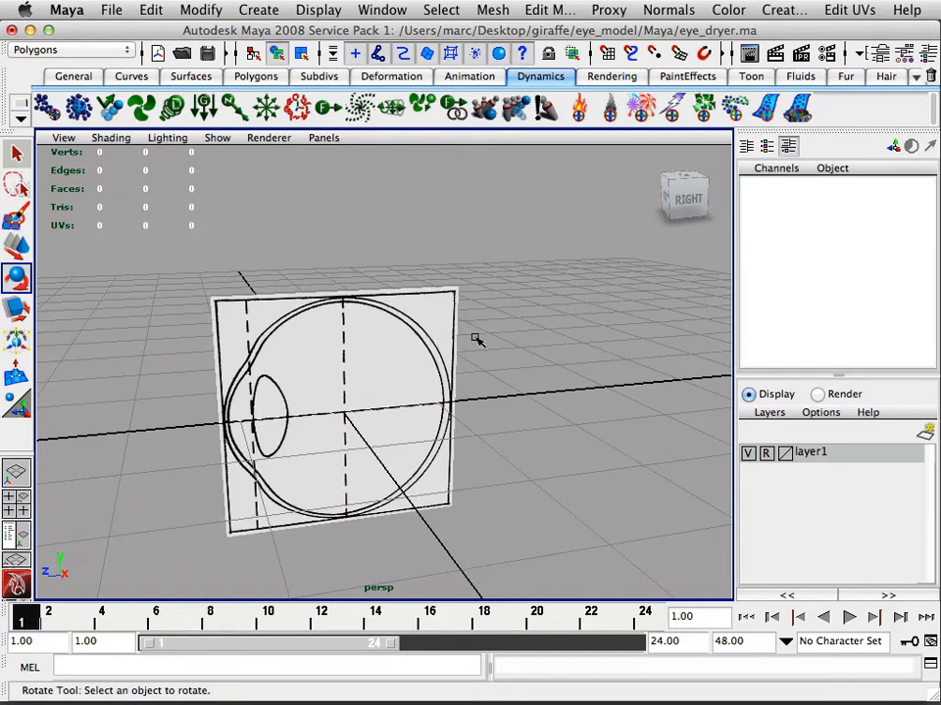
alt+drag(476, 338, 468, 328)
Switch from the perspective view to a full-size side view framed closely on the eye drawing
key(space)
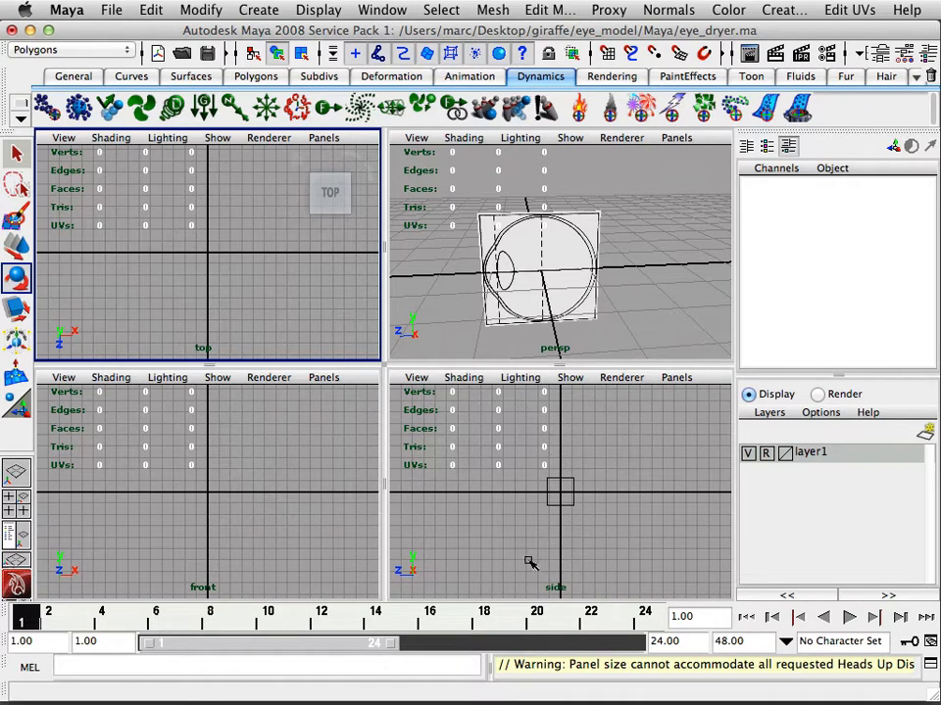
click(645, 497)
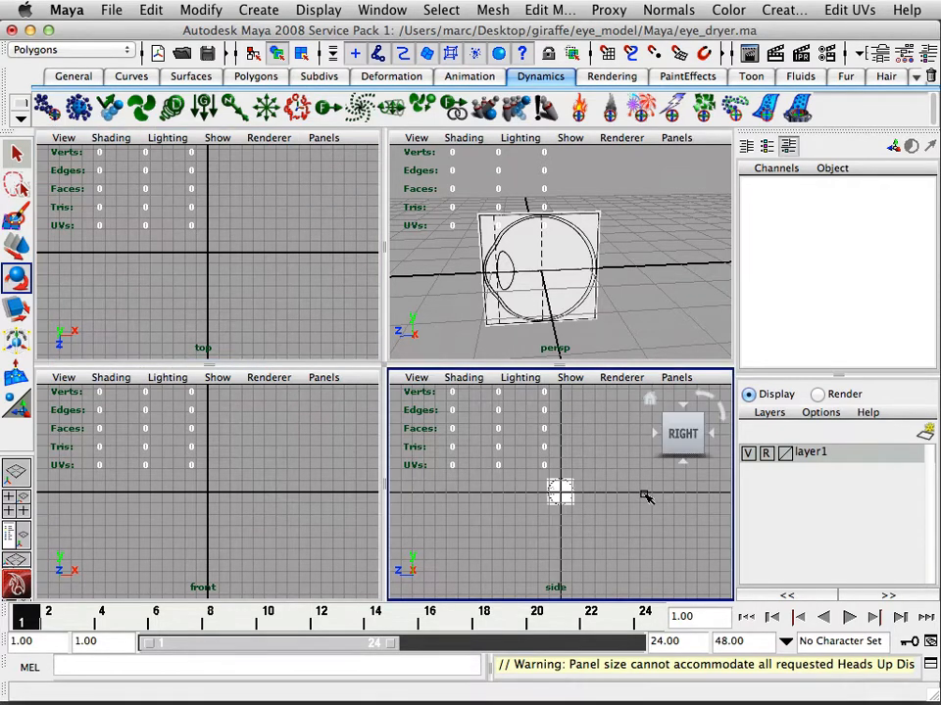
key(space)
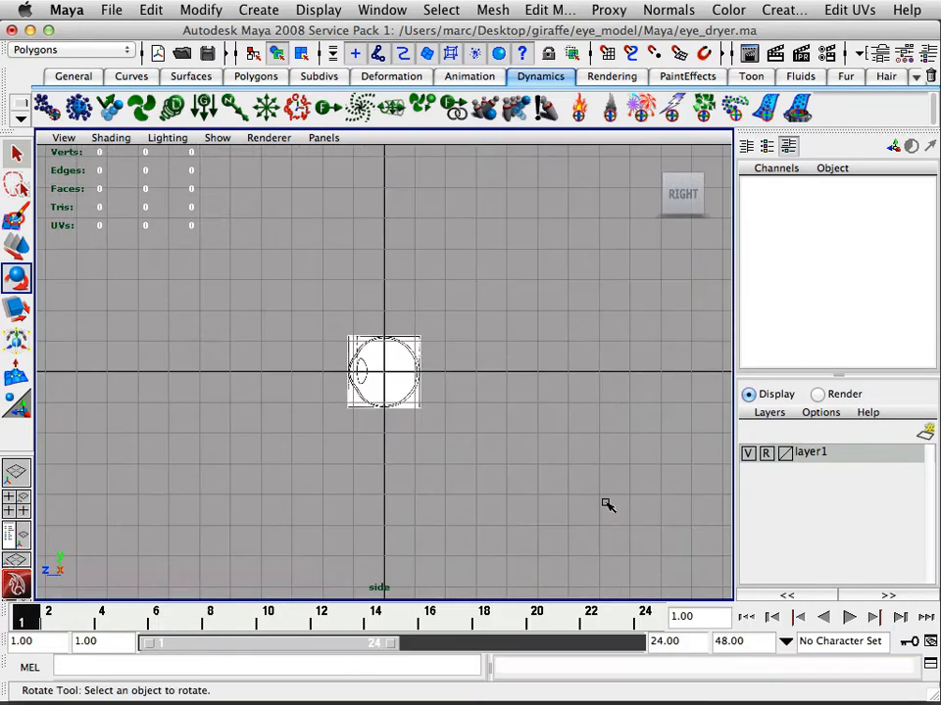
key(space)
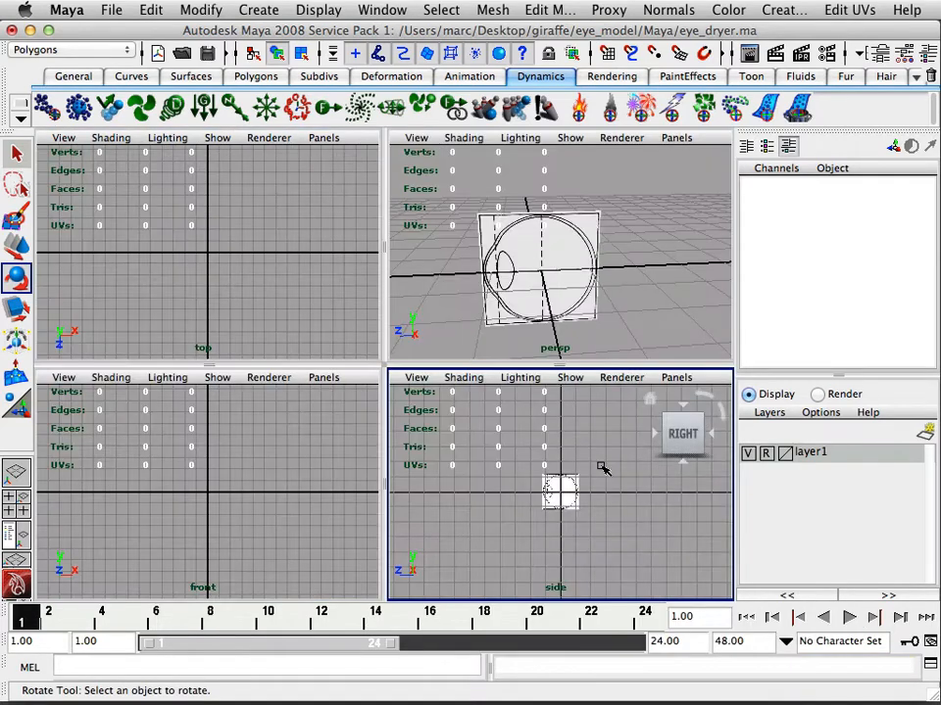
key(space)
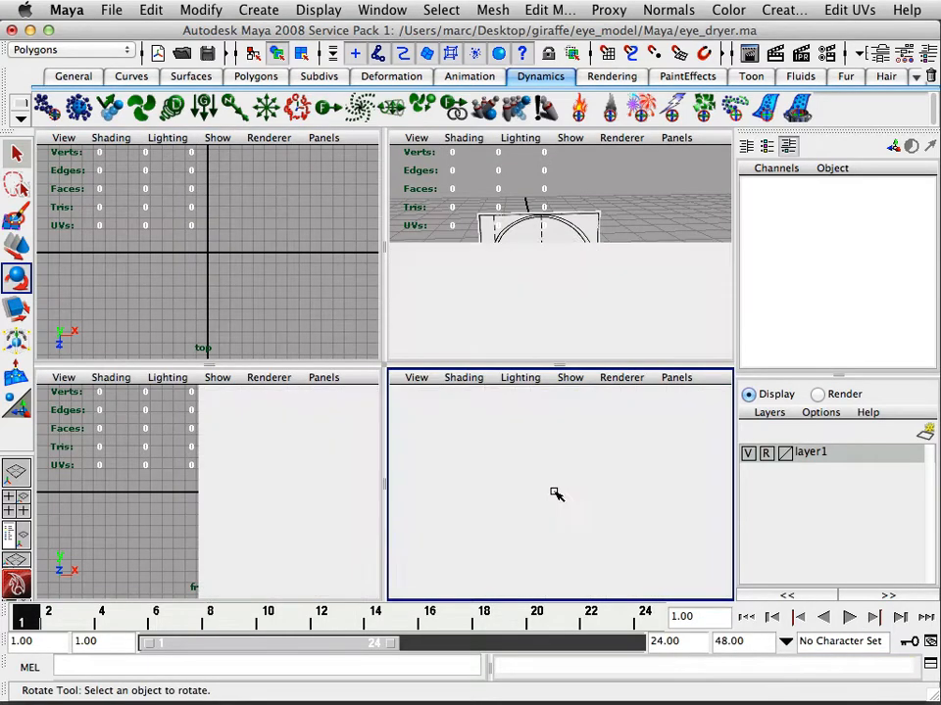
key(space)
key(space)
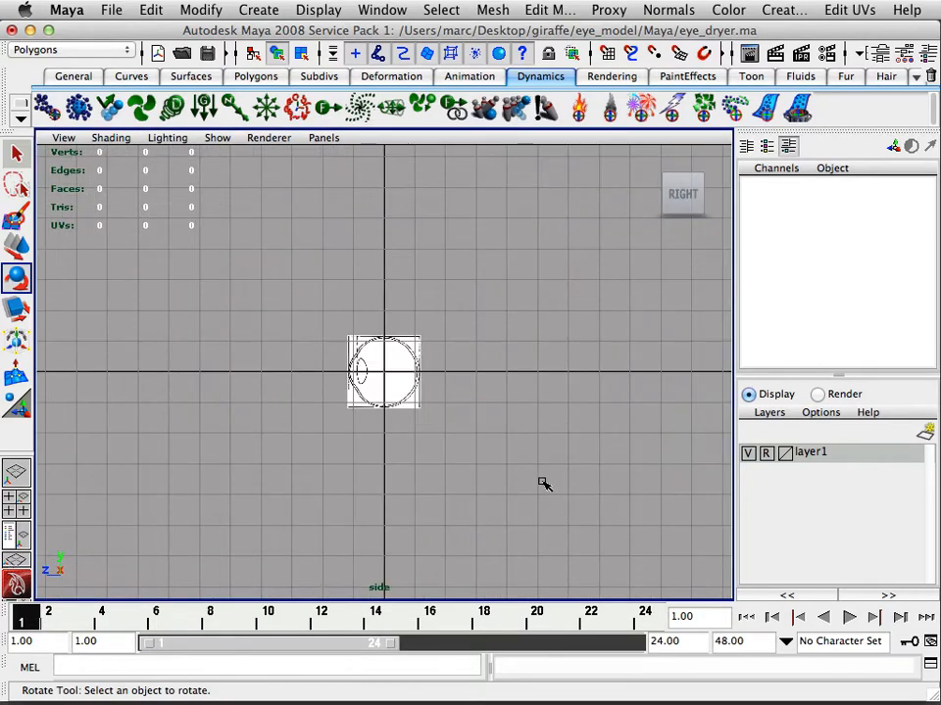
scroll(388, 428, up, 6)
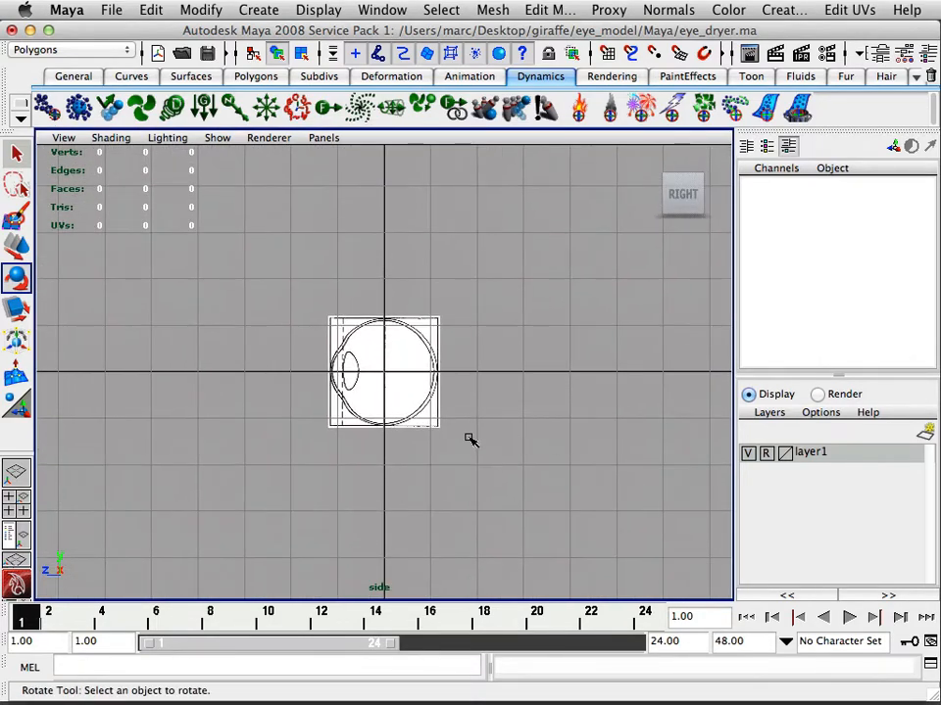
scroll(521, 428, up, 6)
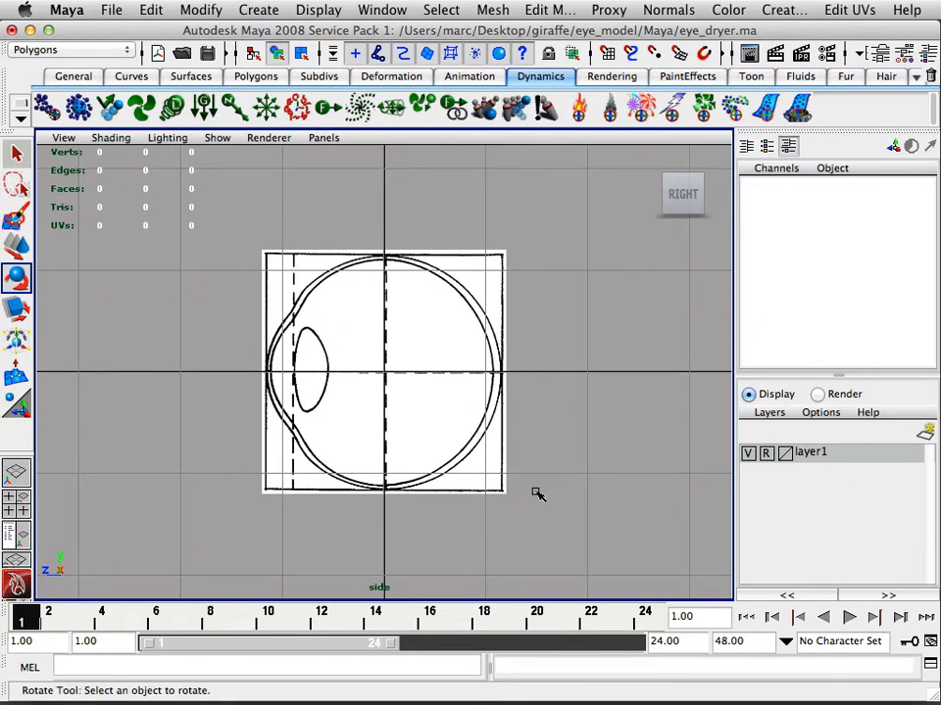
alt+right_drag(426, 421, 534, 416)
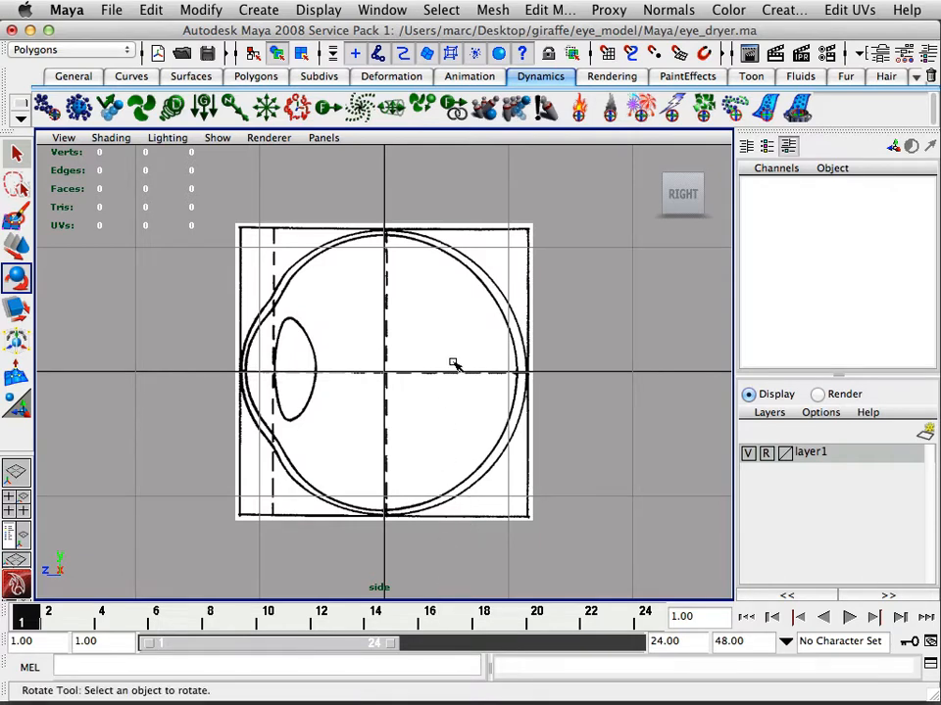
alt+middle_drag(453, 364, 407, 372)
key(e)
alt+right_drag(352, 378, 438, 375)
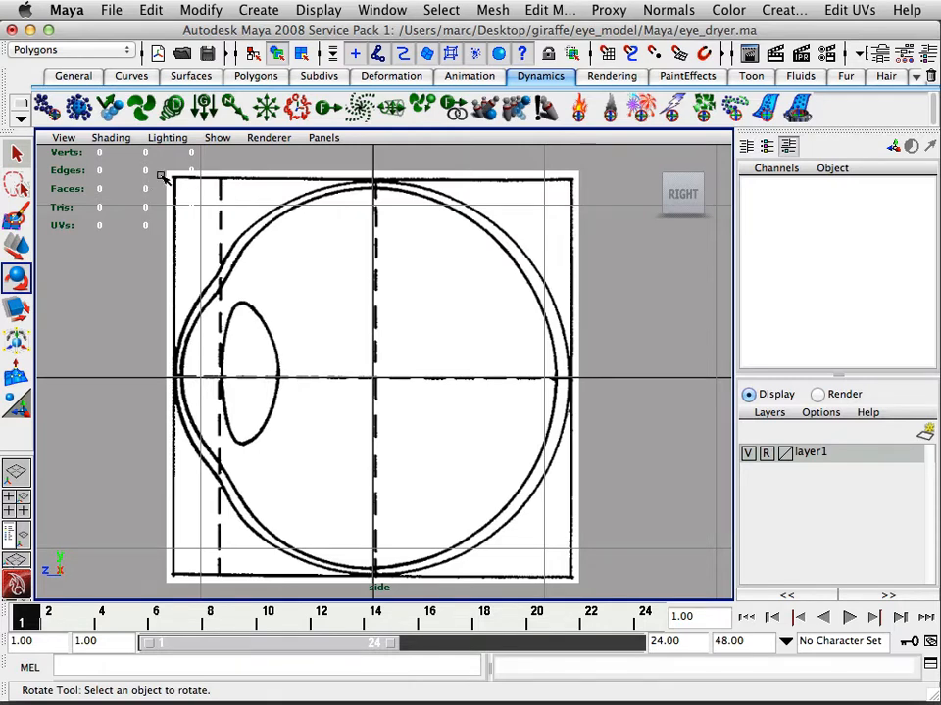
Hide the grid in the side view so that only the whole eye drawing shows
click(220, 138)
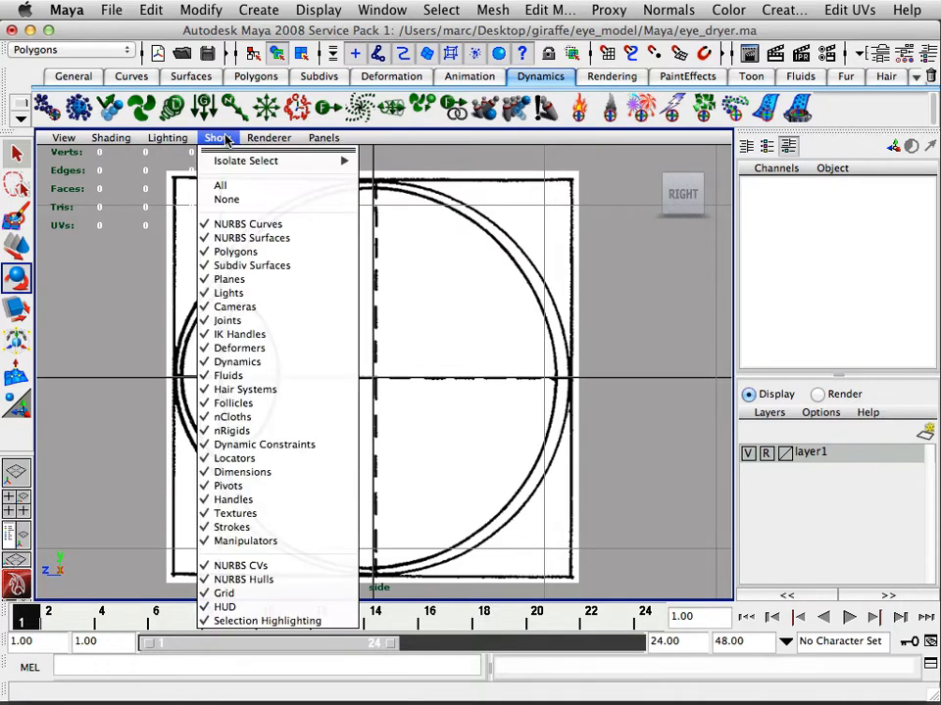
click(275, 593)
scroll(307, 369, down, 3)
scroll(361, 371, up, 4)
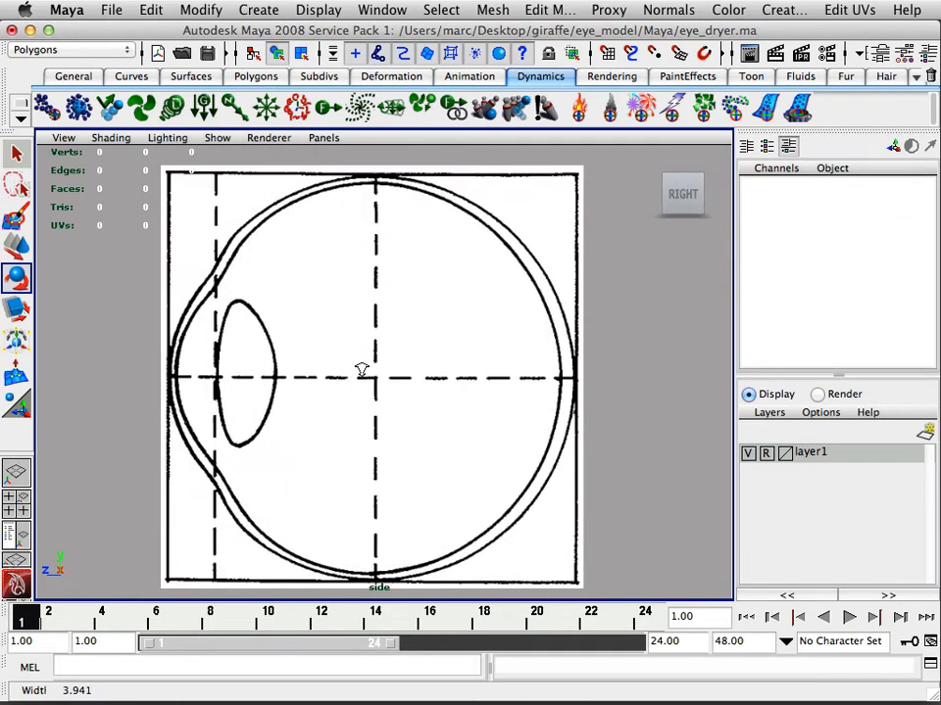
scroll(362, 371, down, 3)
scroll(325, 368, up, 2)
key(e)
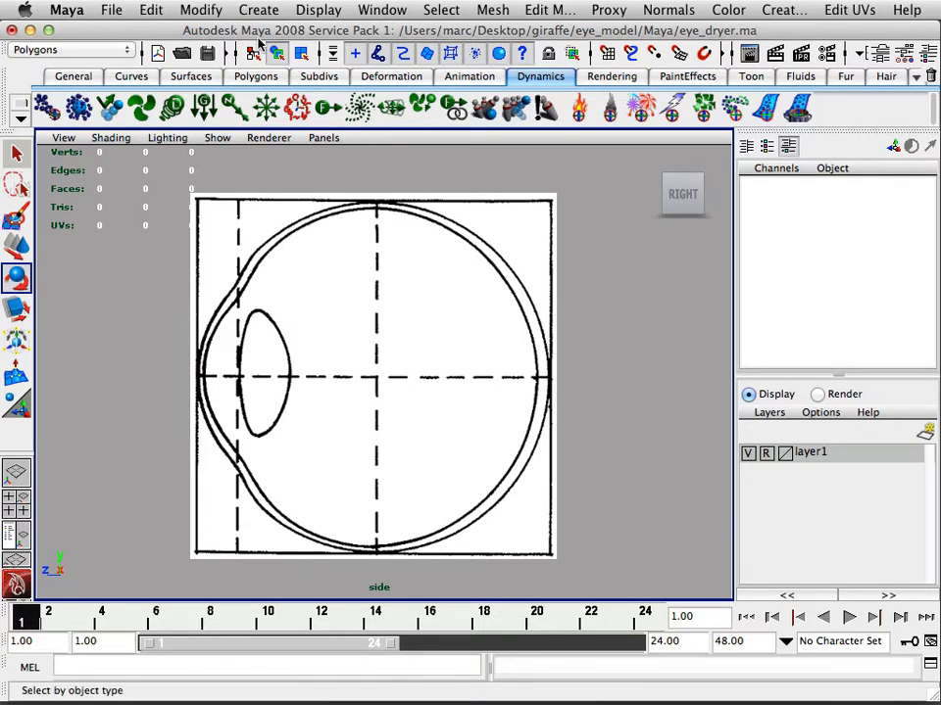
Activate the CV Curve Tool and get a close view of the front of the eye profile for tracing
click(257, 10)
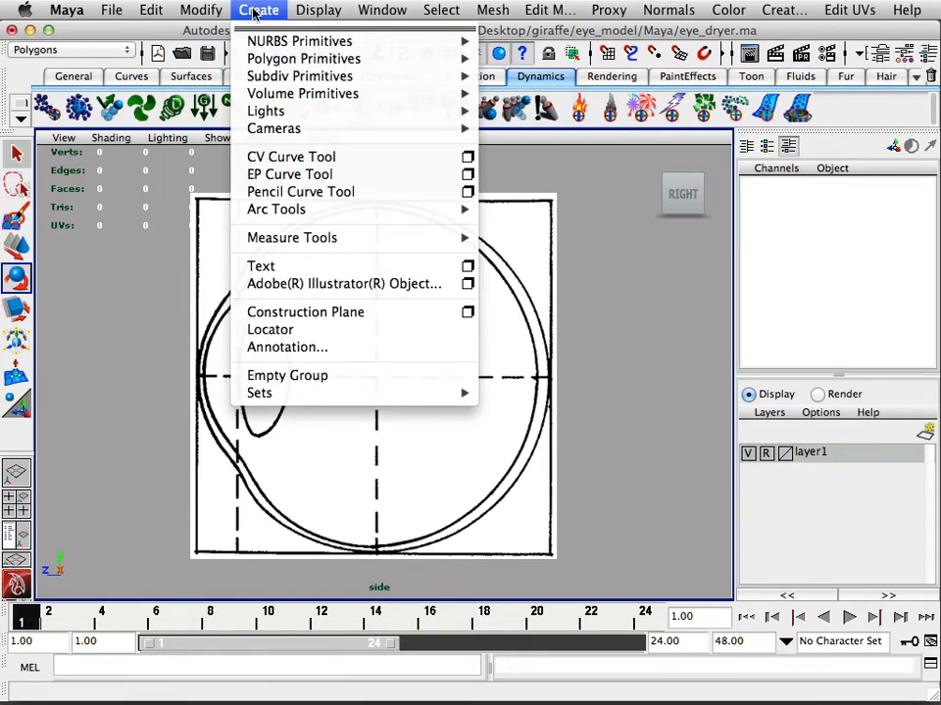
click(306, 164)
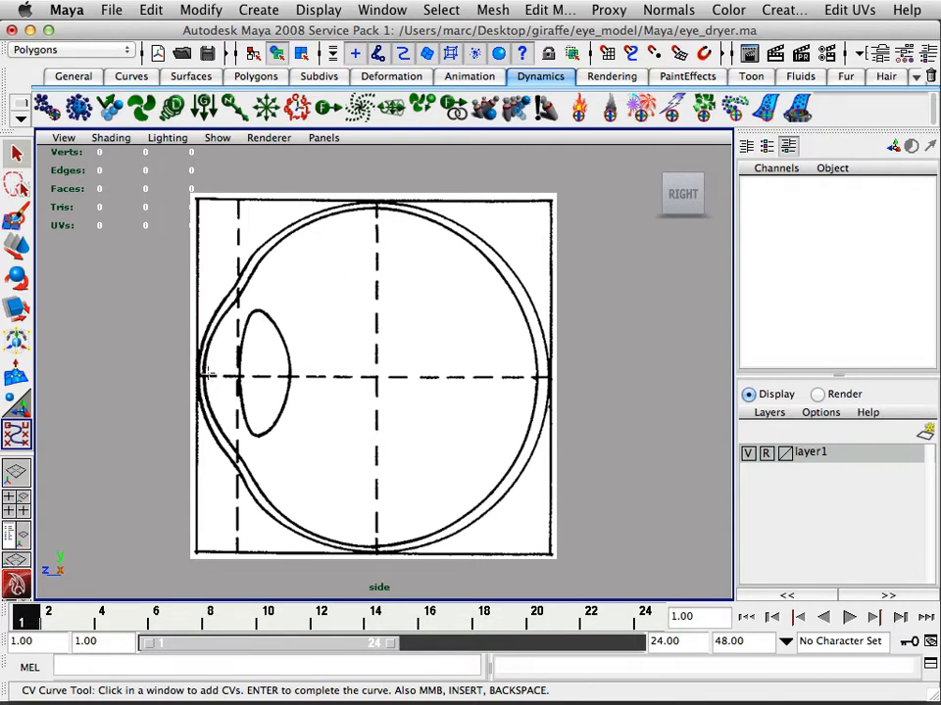
scroll(194, 372, up, 6)
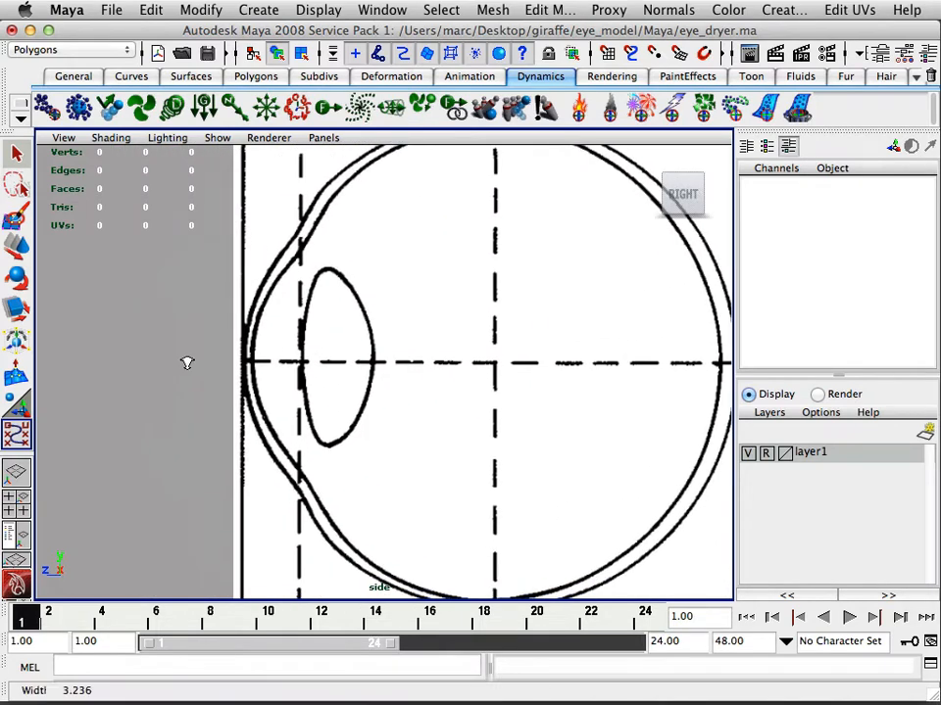
alt+middle_drag(315, 358, 377, 333)
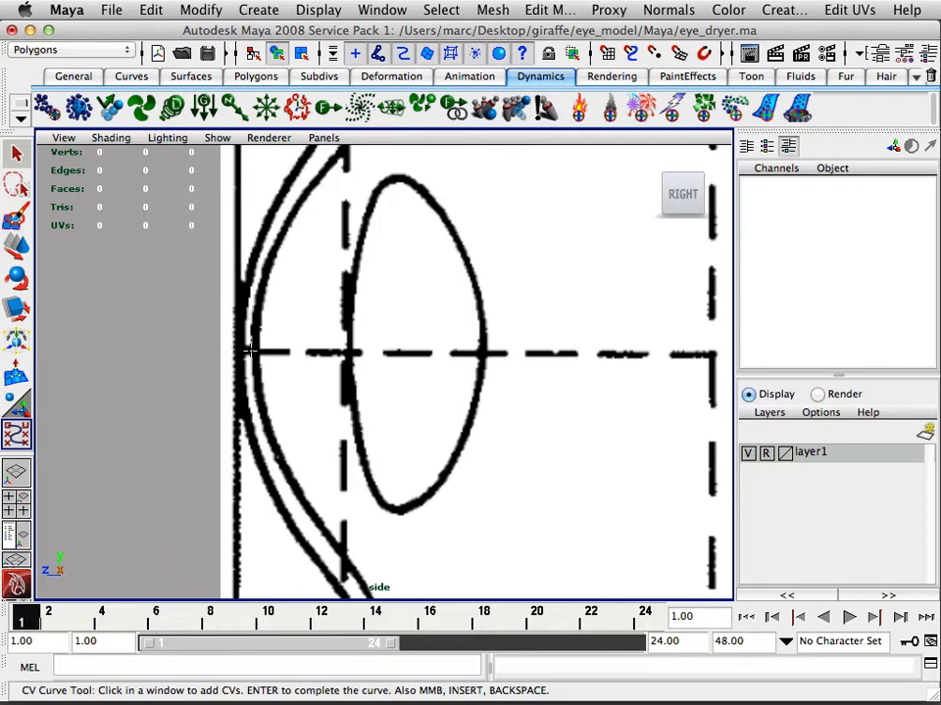
click(252, 350)
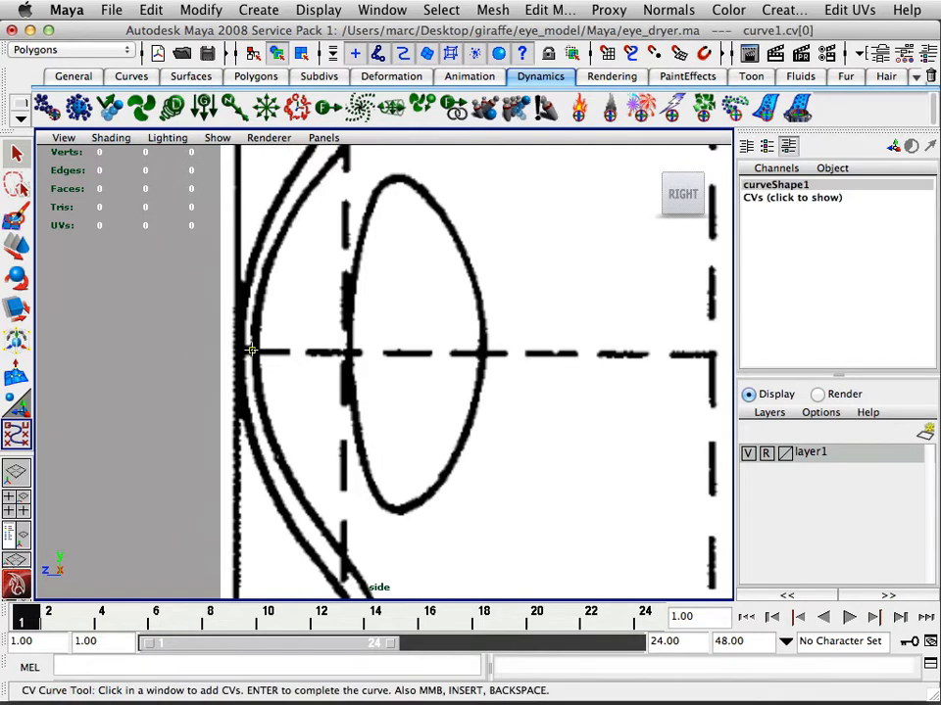
click(255, 312)
key(z)
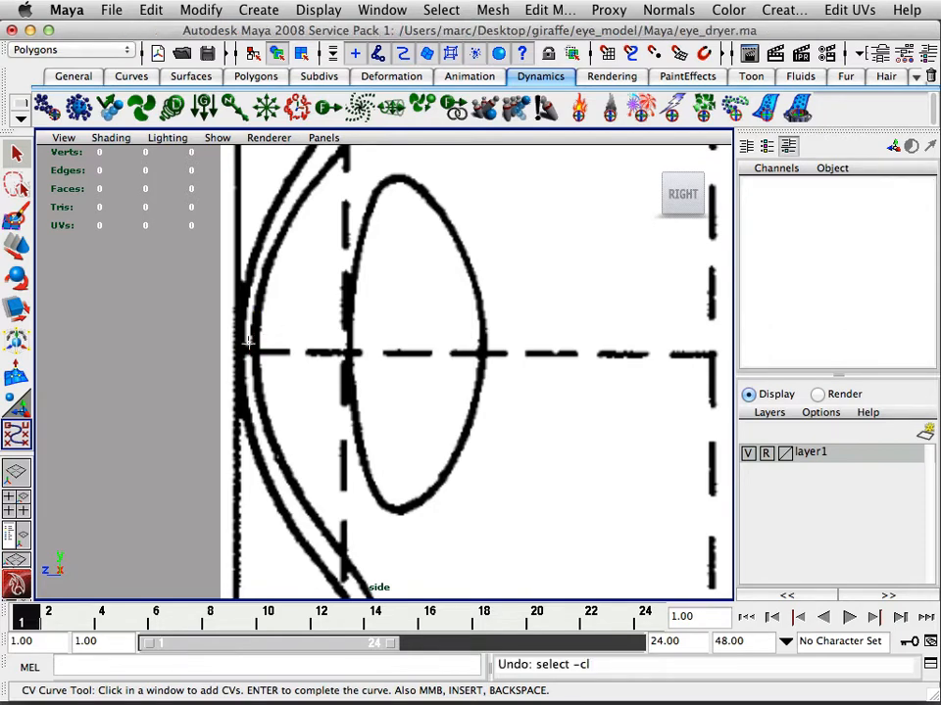
Trace the front of the cornea with CVs along the outer outline, from the horizontal axis up towards the front dashed line
click(237, 350)
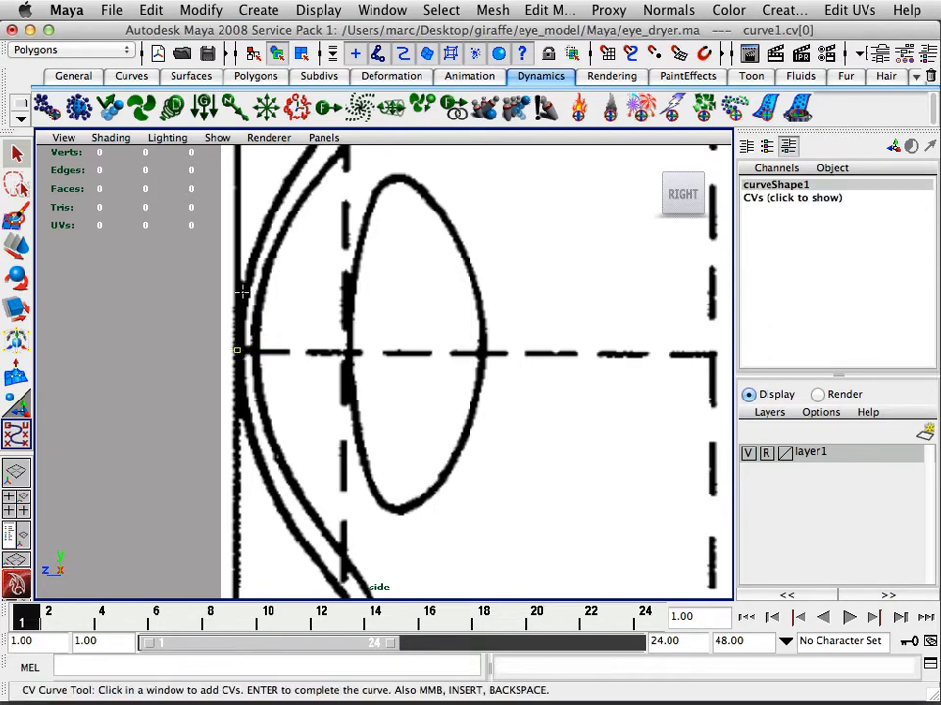
click(240, 294)
alt+middle_drag(258, 235, 252, 296)
click(252, 295)
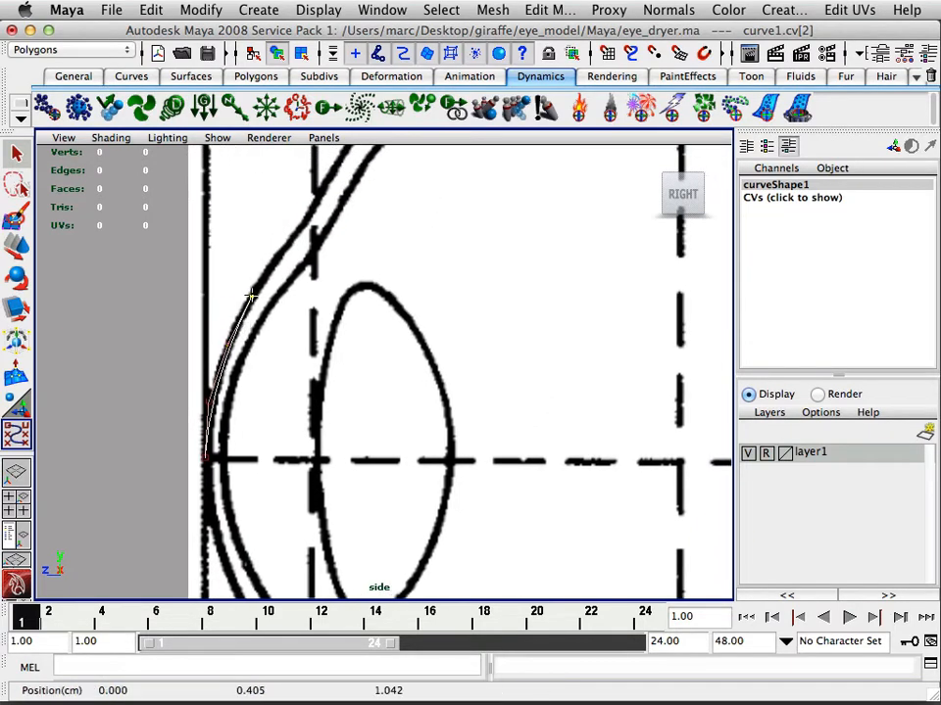
mouse_move(252, 296)
mouse_down()
mouse_move(242, 303)
mouse_move(261, 299)
mouse_move(248, 303)
mouse_up()
drag(238, 301, 249, 297)
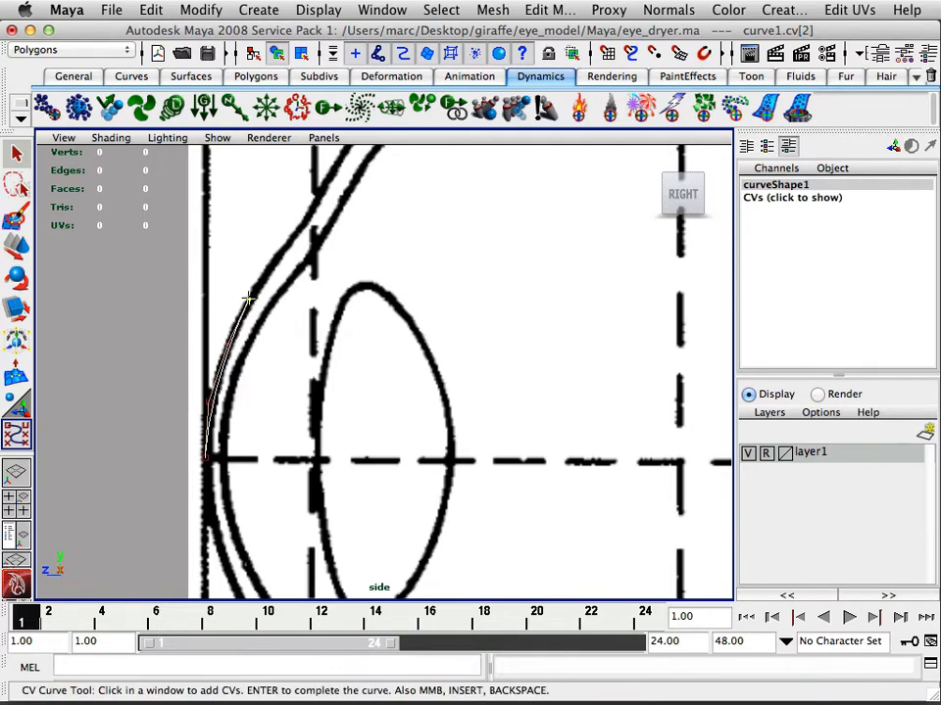
click(248, 299)
alt+middle_drag(292, 274, 256, 339)
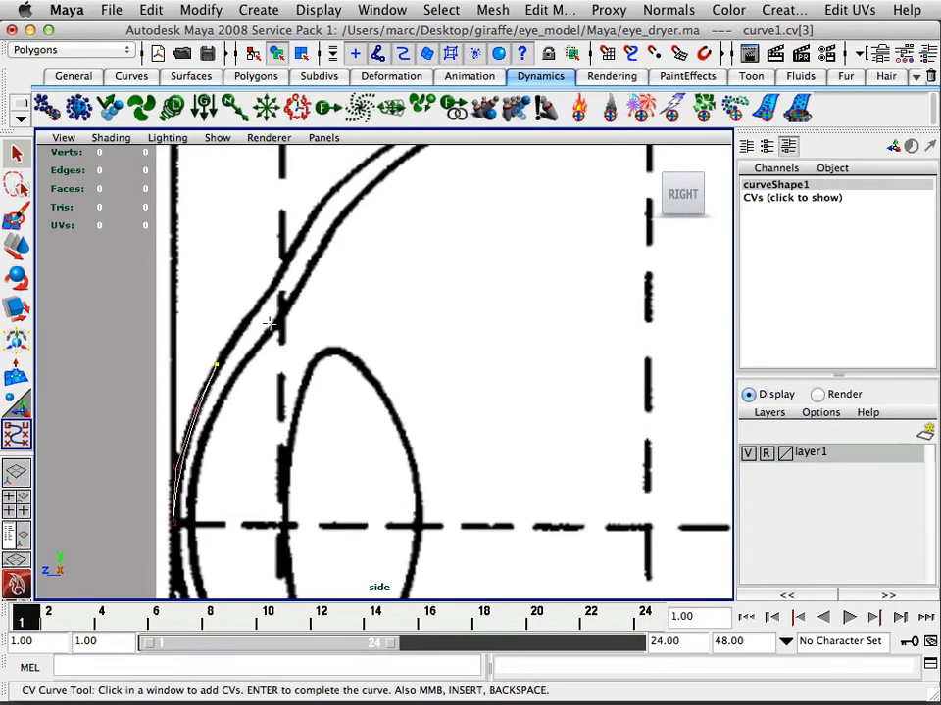
mouse_move(243, 323)
mouse_down()
mouse_move(241, 313)
mouse_move(257, 309)
mouse_move(245, 318)
mouse_up()
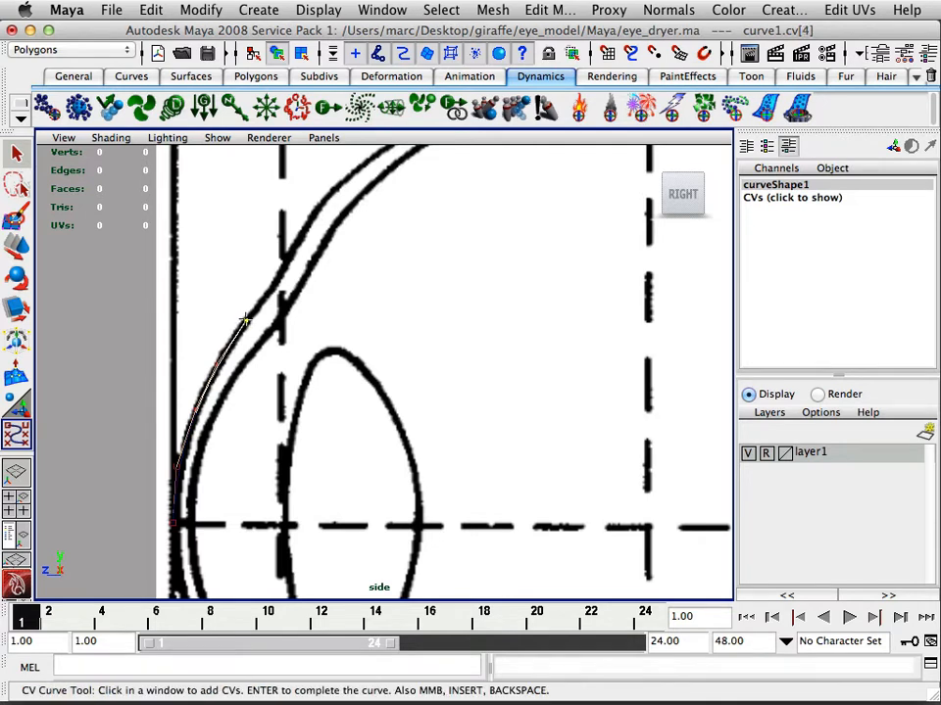
Continue the curve with closely spaced CVs through the bend where the cornea meets the eyeball at the front dashed line
click(278, 270)
drag(278, 271, 265, 295)
click(268, 293)
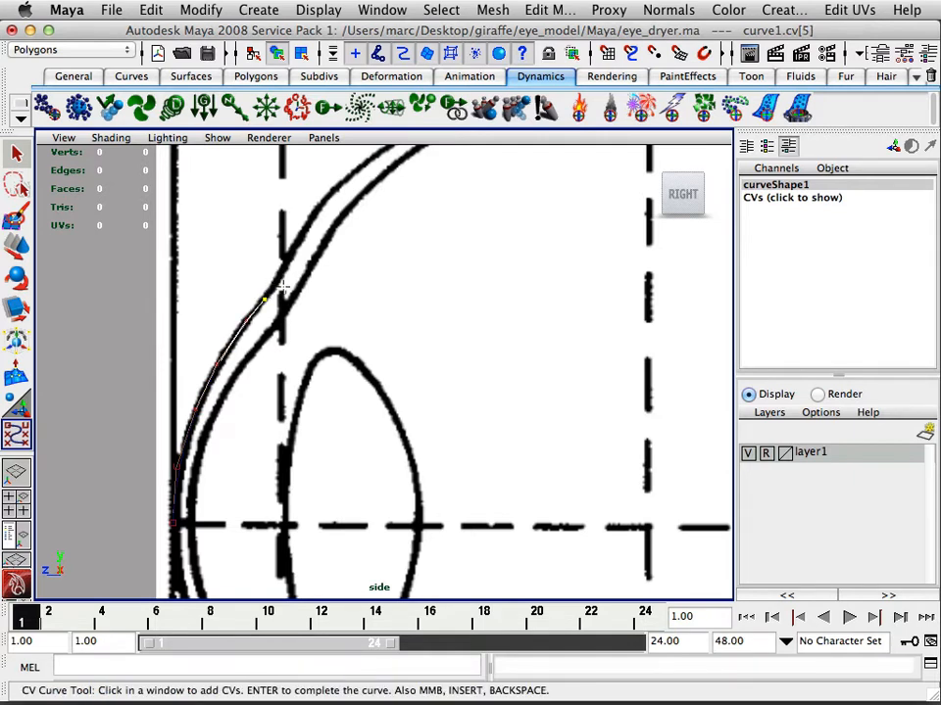
click(278, 280)
drag(285, 262, 284, 264)
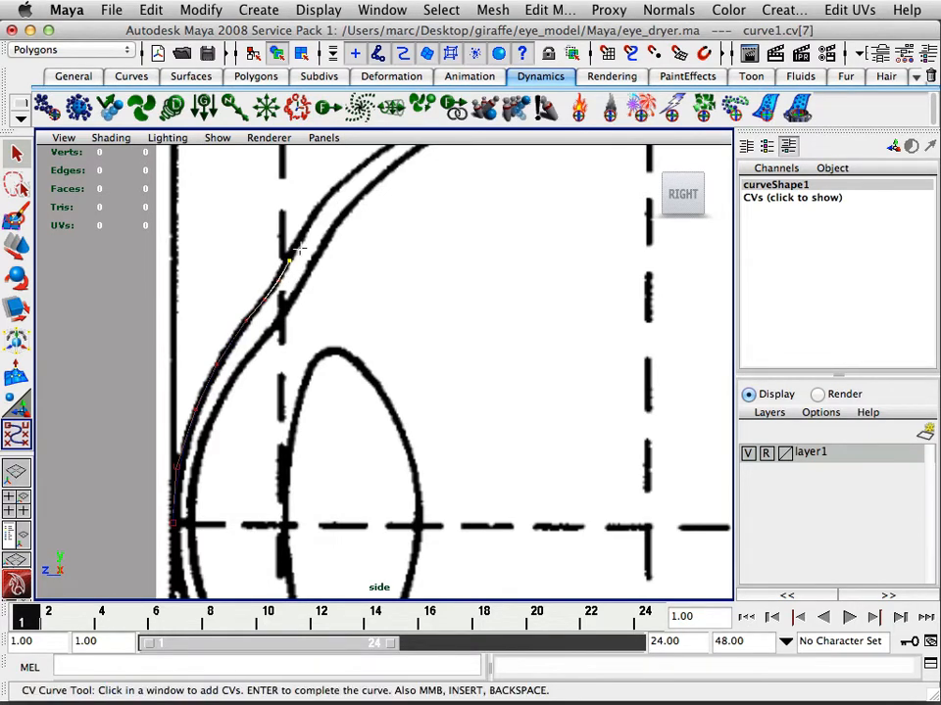
alt+middle_drag(297, 252, 251, 340)
click(270, 299)
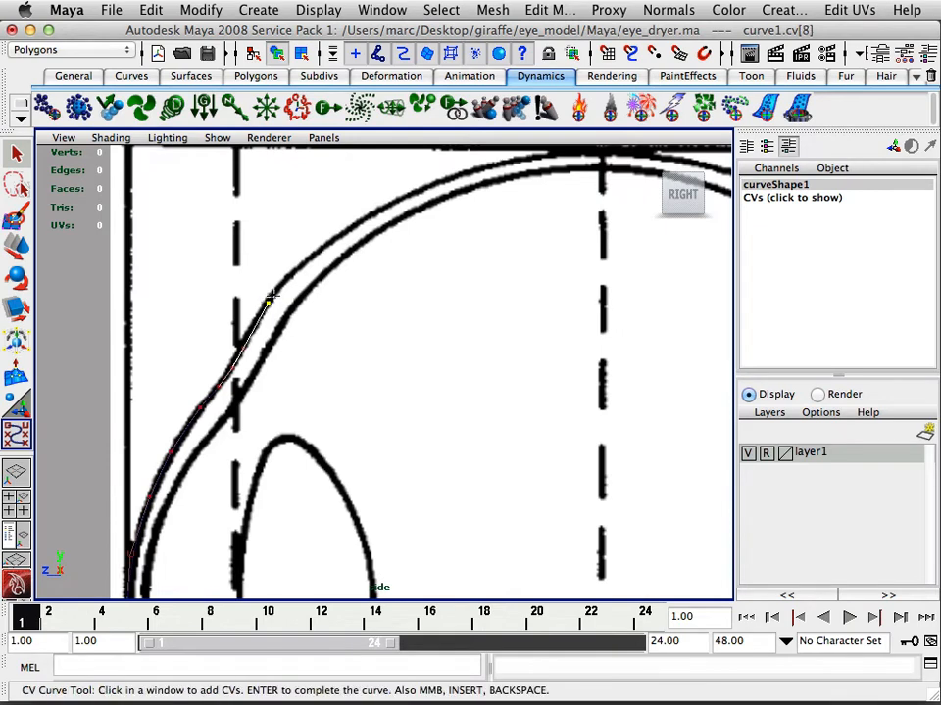
Extend the curve along the outer eyeball outline up to its highest point at the vertical centre line
click(307, 257)
alt+middle_drag(308, 257, 299, 284)
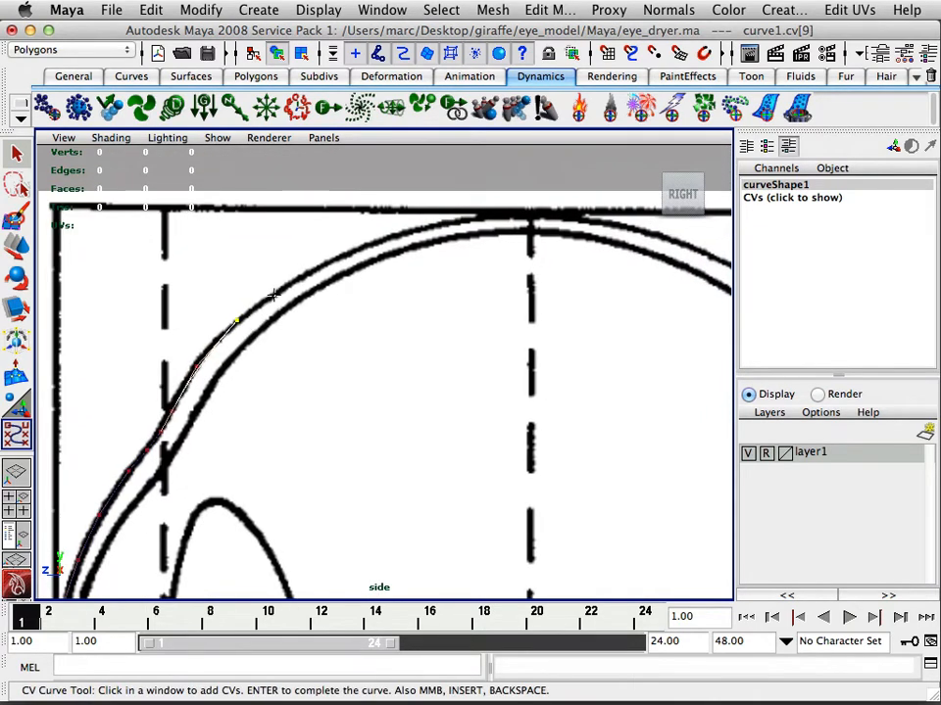
click(299, 284)
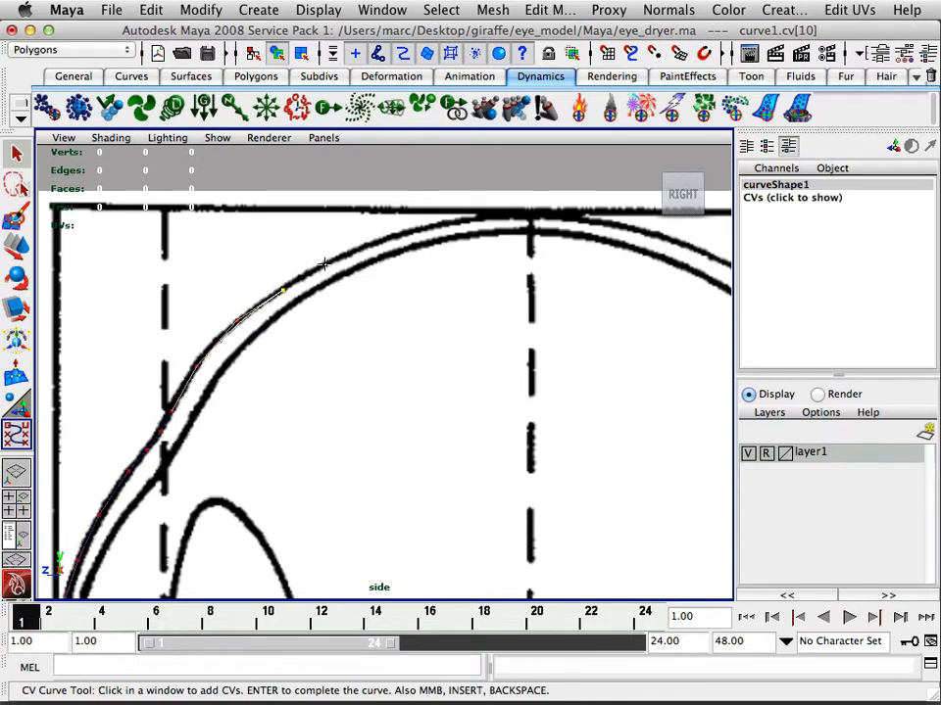
click(324, 263)
click(366, 243)
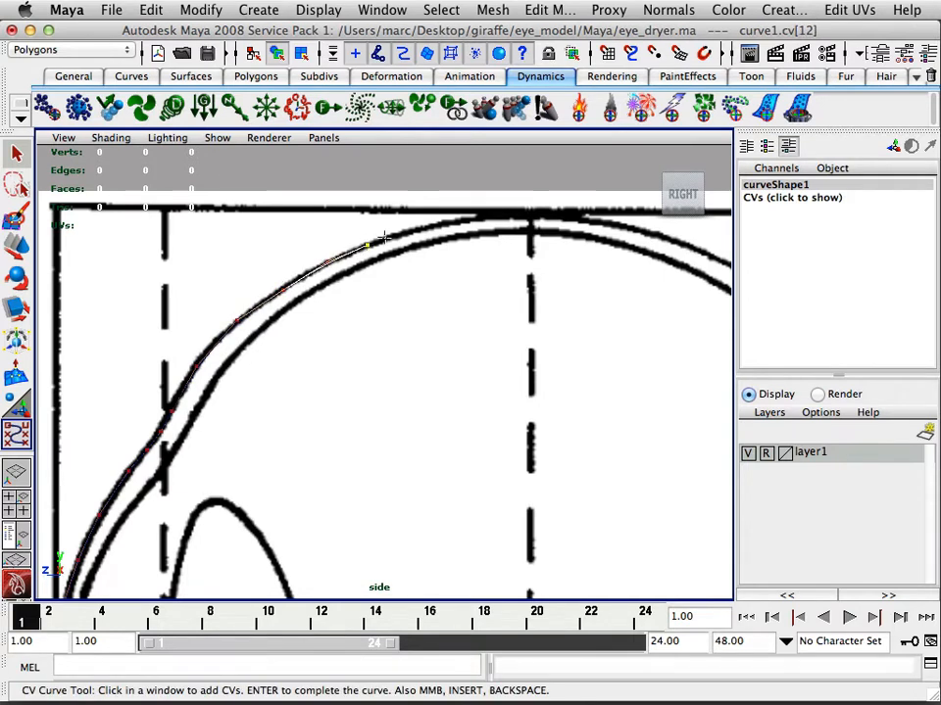
click(478, 217)
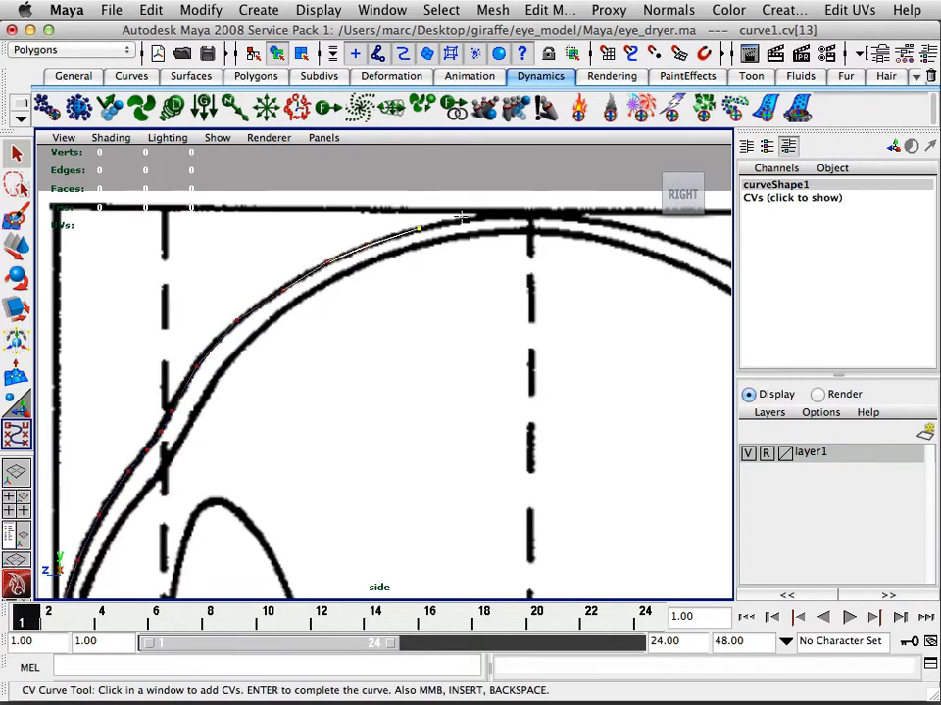
middle_drag(479, 216, 487, 215)
click(505, 217)
click(524, 217)
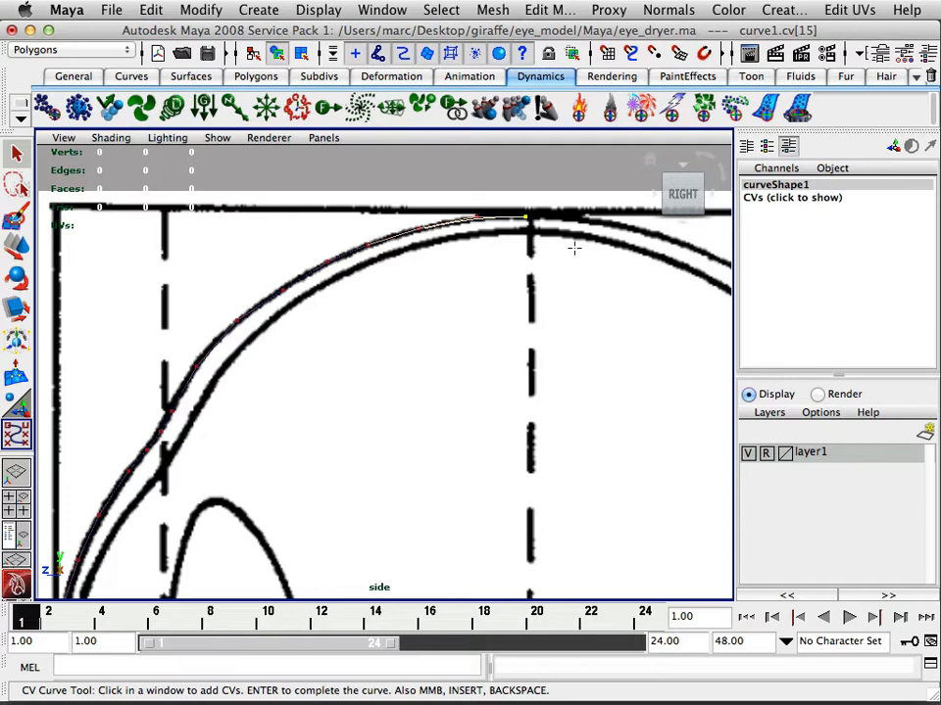
Add CVs past the vertical centre line along the upper back part of the outer eyeball outline
alt+middle_drag(574, 252, 292, 314)
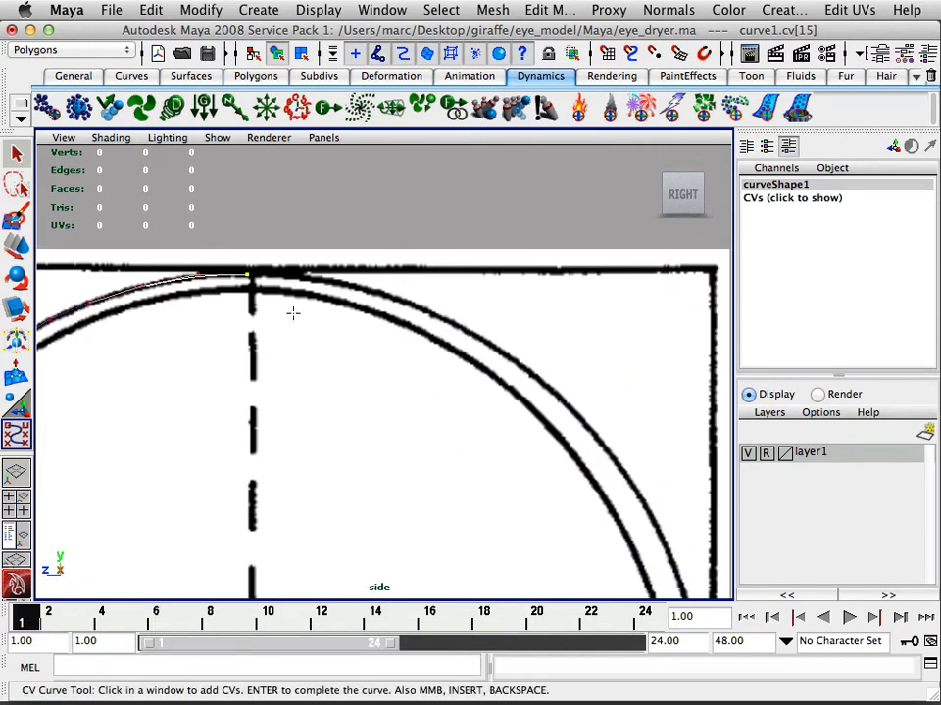
click(298, 278)
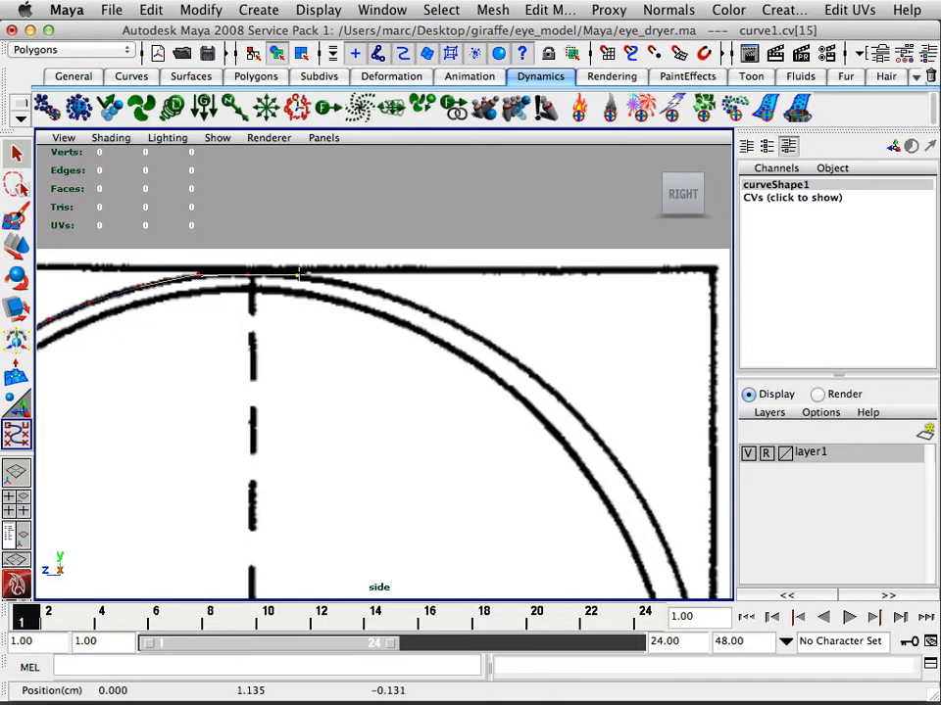
click(374, 289)
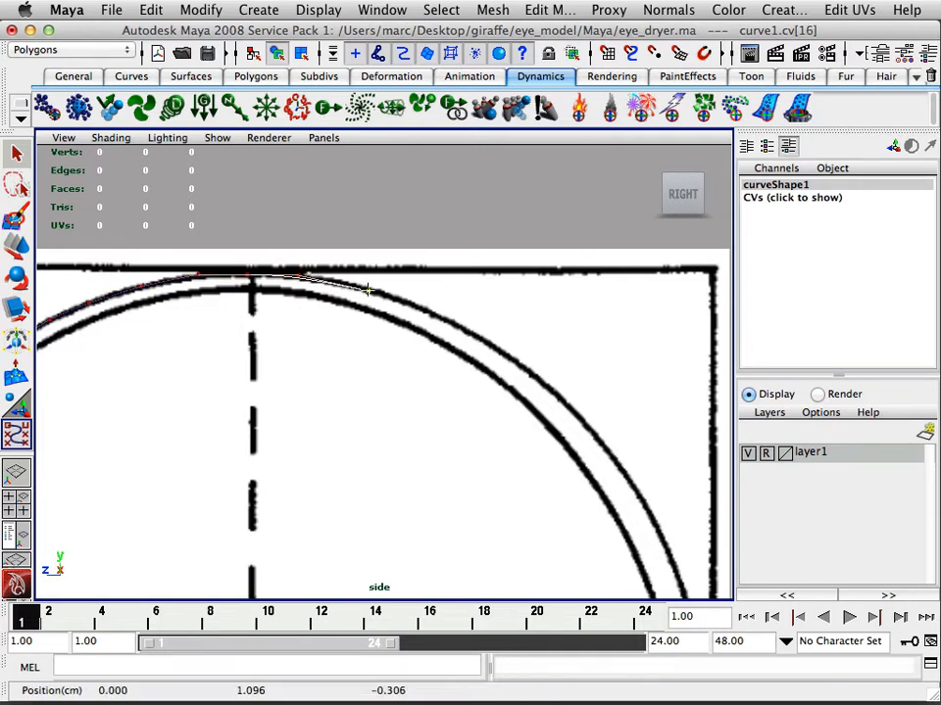
click(443, 319)
click(497, 347)
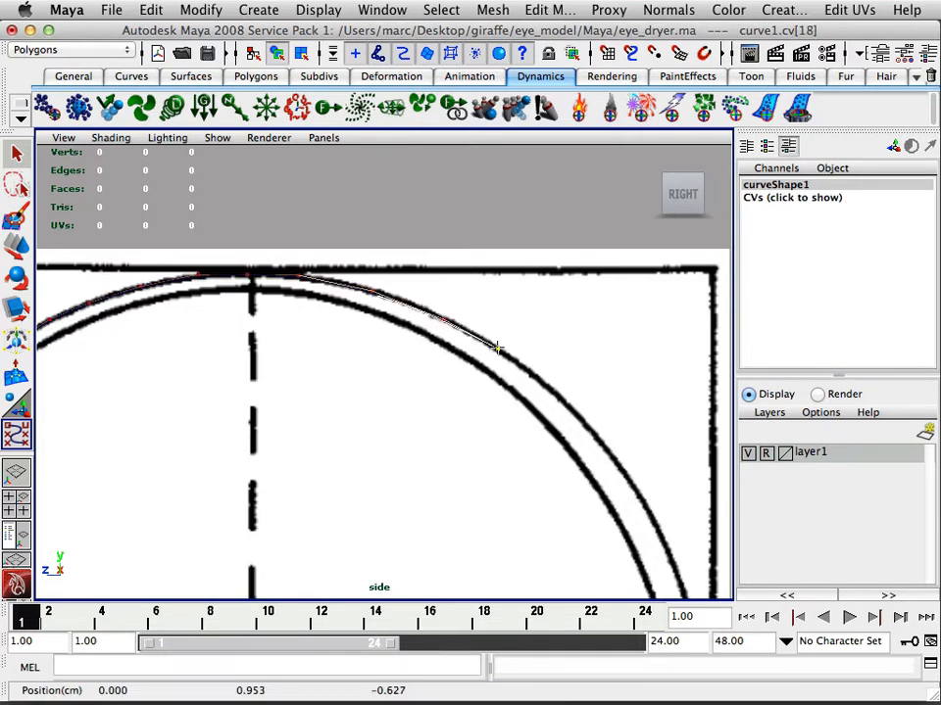
click(560, 395)
Carry the curve down the back of the outer eyeball outline to just above the horizontal axis
alt+middle_drag(593, 378, 501, 216)
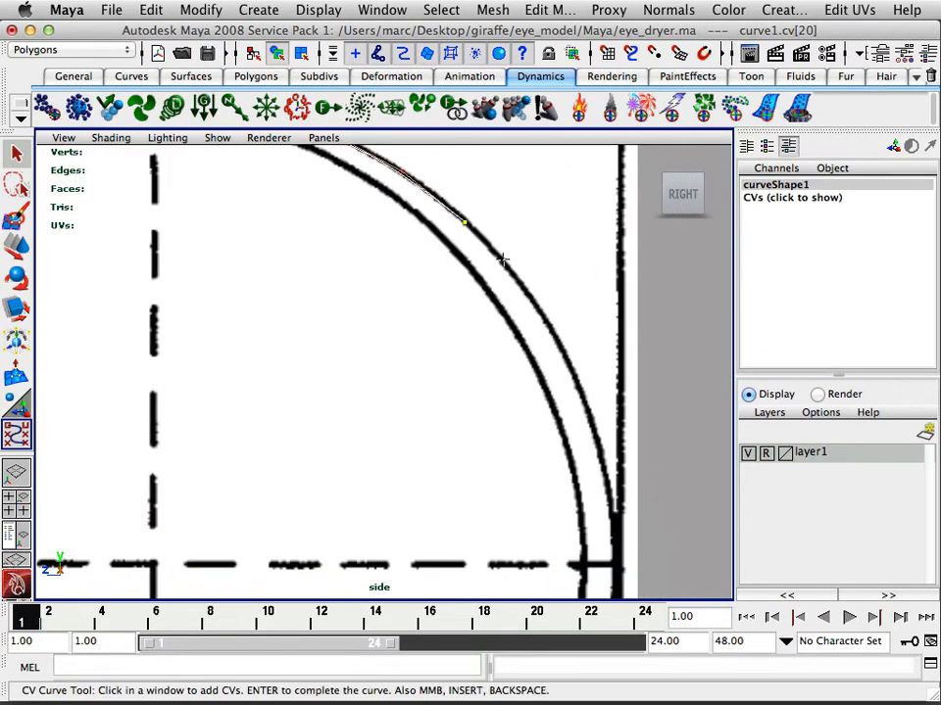
click(500, 261)
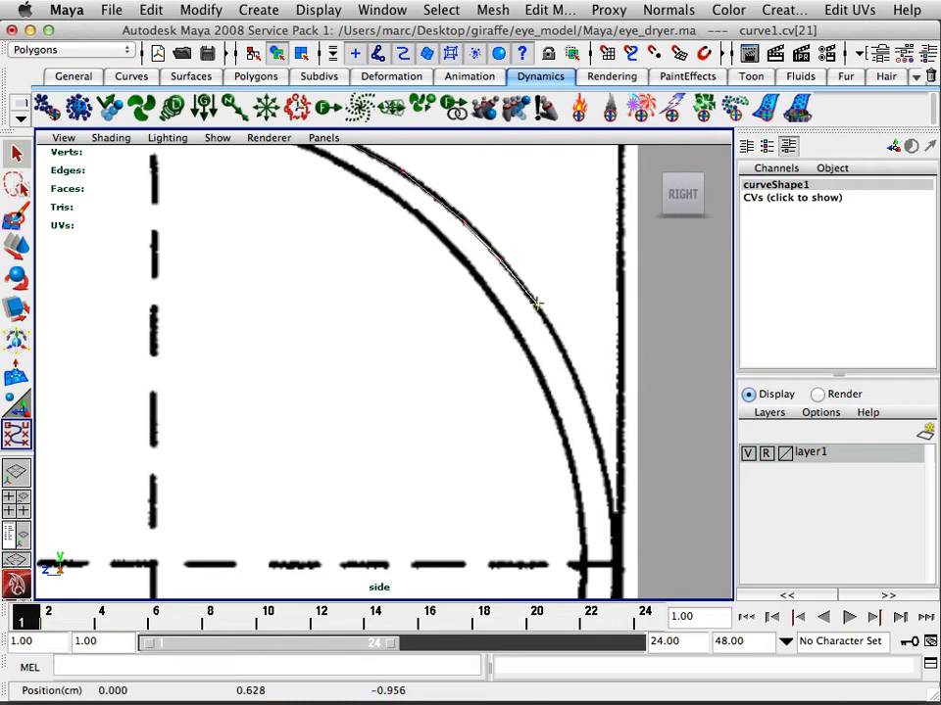
click(537, 304)
click(567, 363)
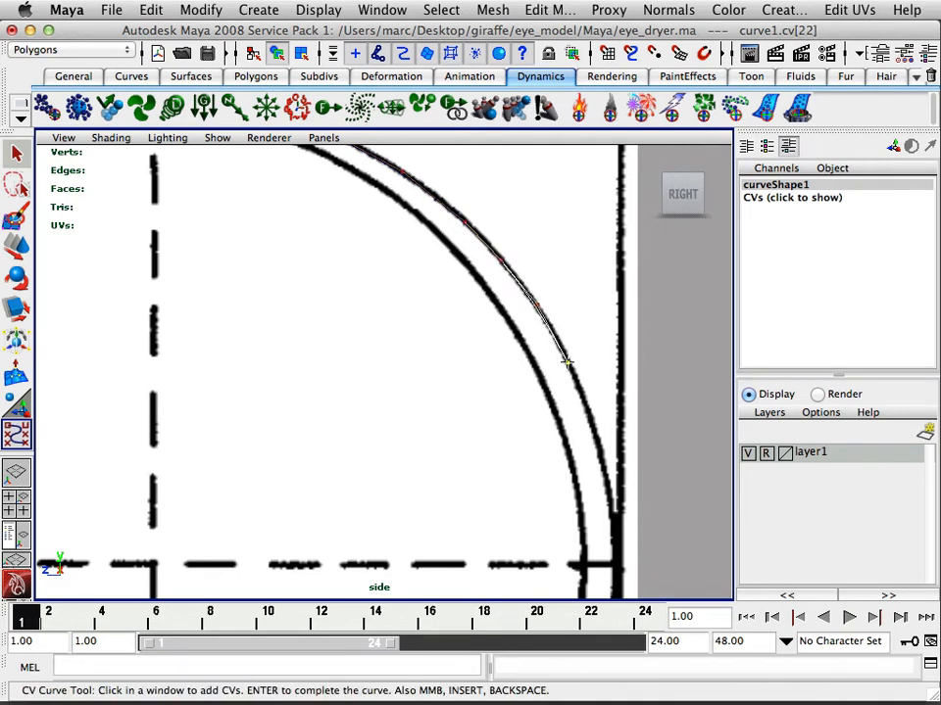
click(591, 422)
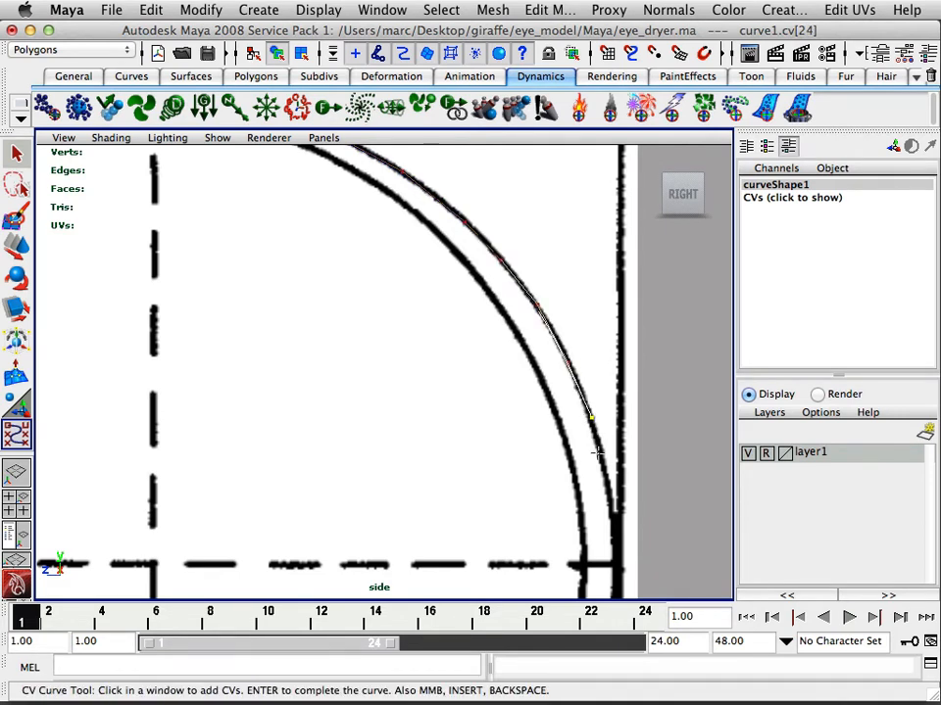
click(605, 482)
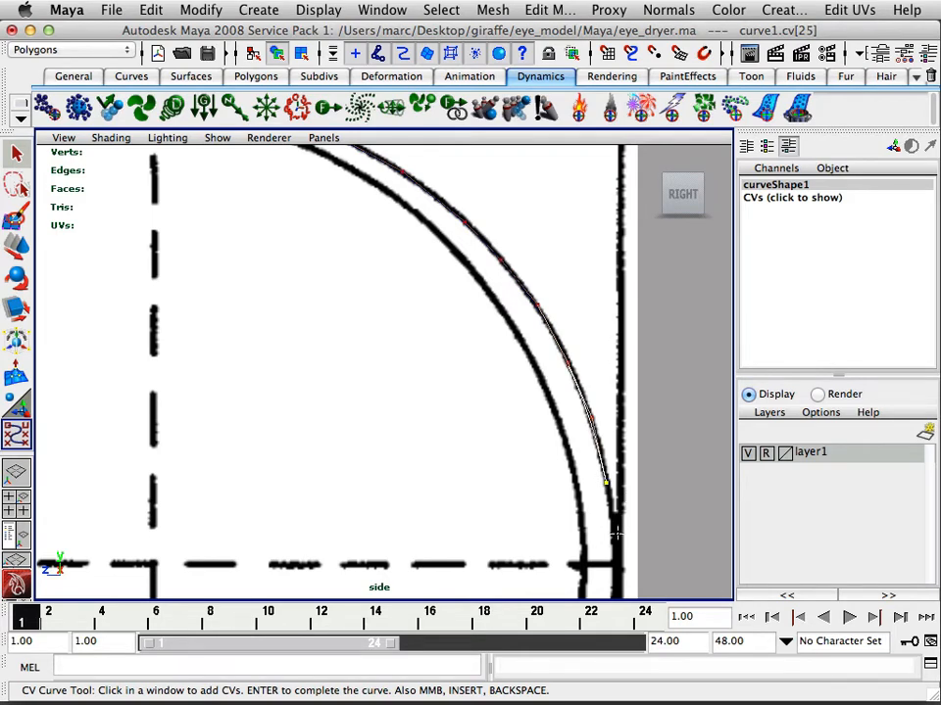
click(617, 535)
Place the last CV where the outer outline meets the horizontal axis at the back of the eye and finish the curve
alt+middle_drag(630, 519, 624, 353)
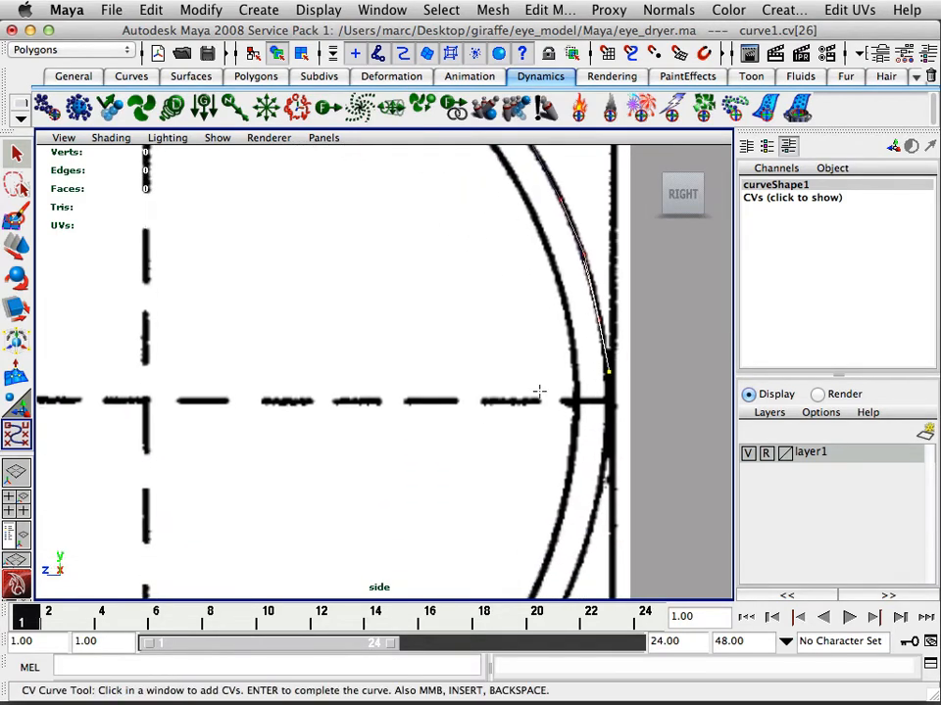
alt+right_drag(540, 391, 681, 420)
alt+middle_drag(636, 419, 315, 405)
alt+right_drag(470, 407, 656, 412)
alt+middle_drag(523, 398, 533, 351)
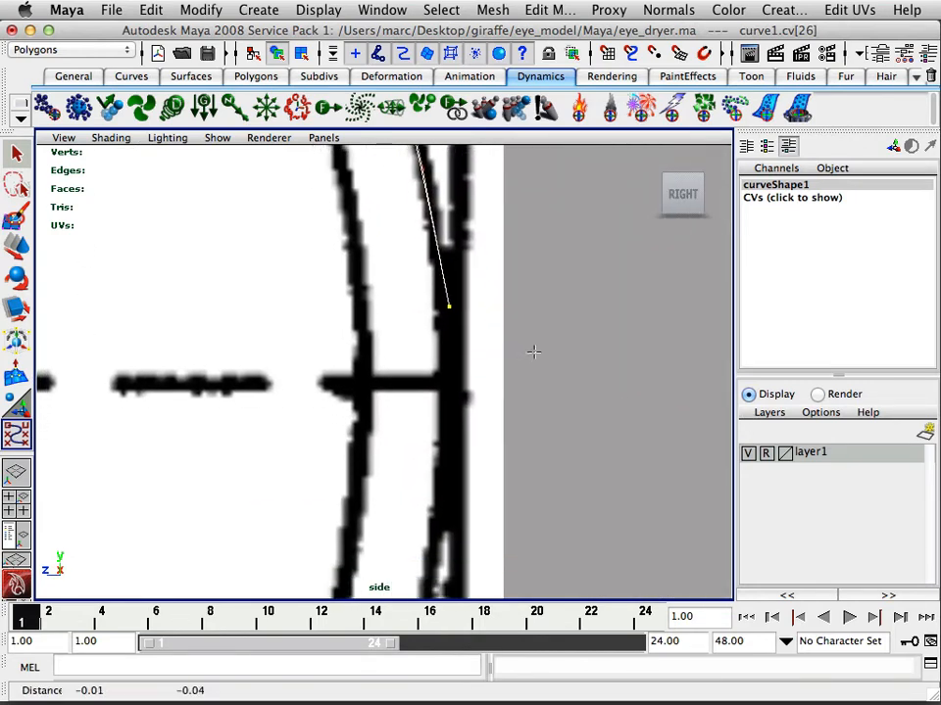
click(447, 380)
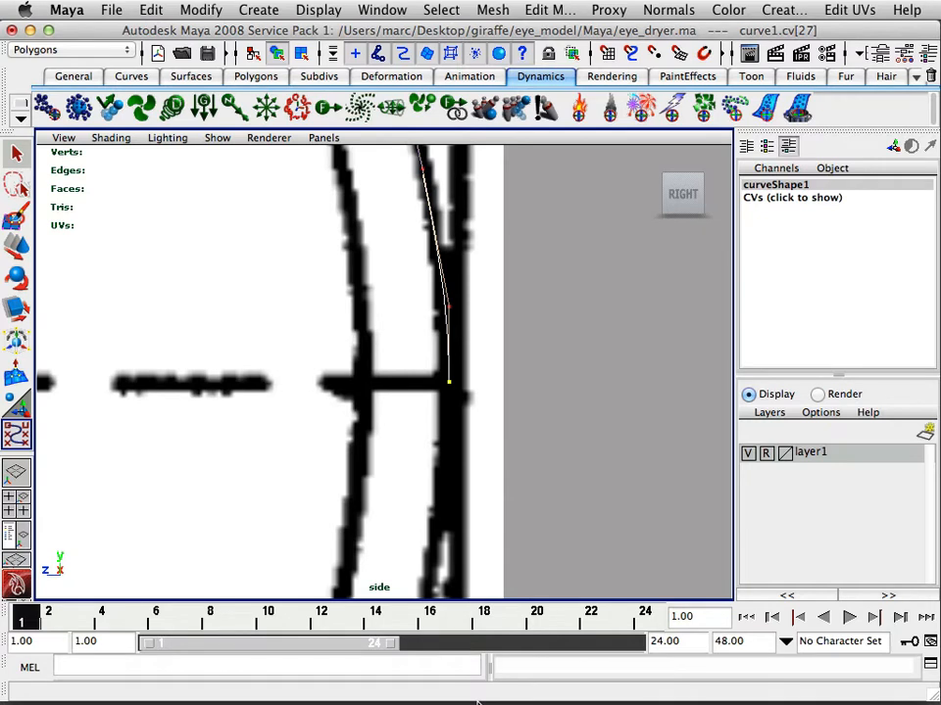
key(e)
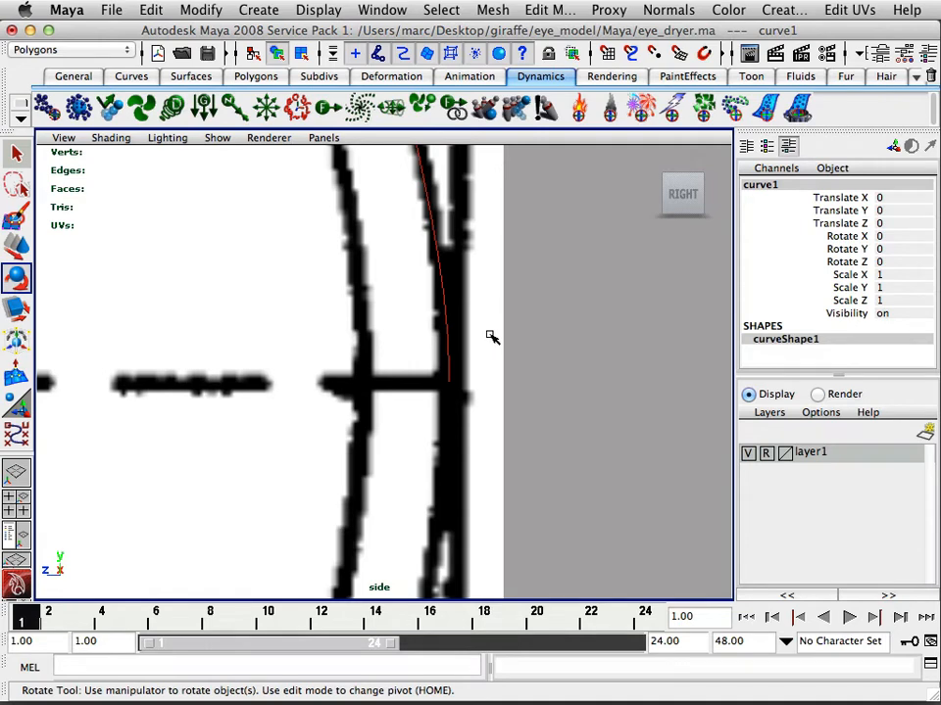
Hide the reference drawing's layer1 so only the traced profile curve is displayed
alt+right_drag(518, 357, 468, 358)
alt+middle_drag(472, 345, 581, 340)
alt+right_drag(423, 350, 510, 353)
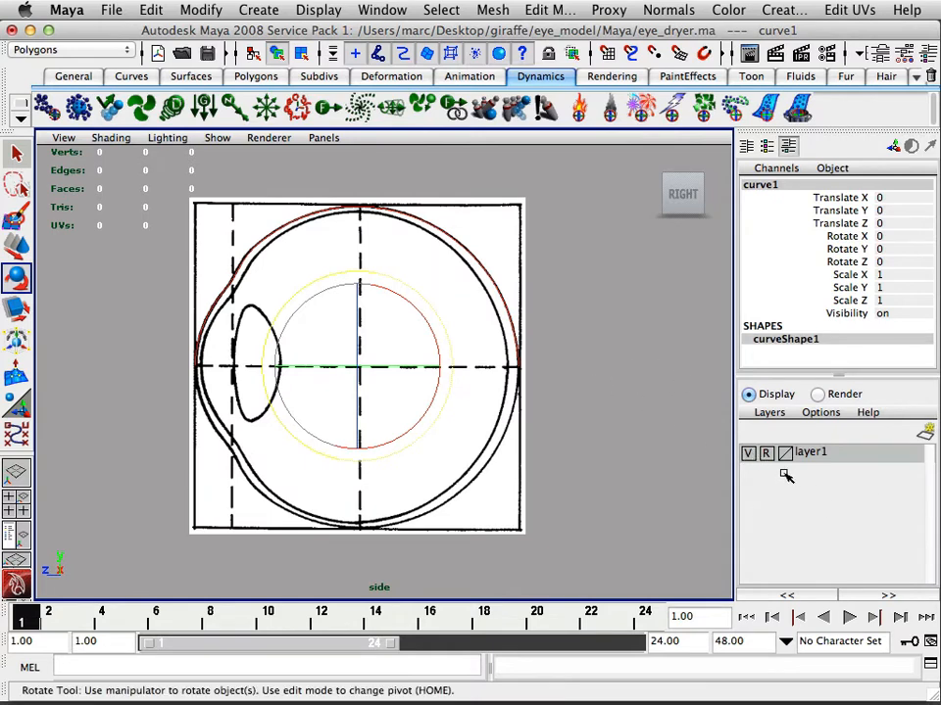
click(749, 454)
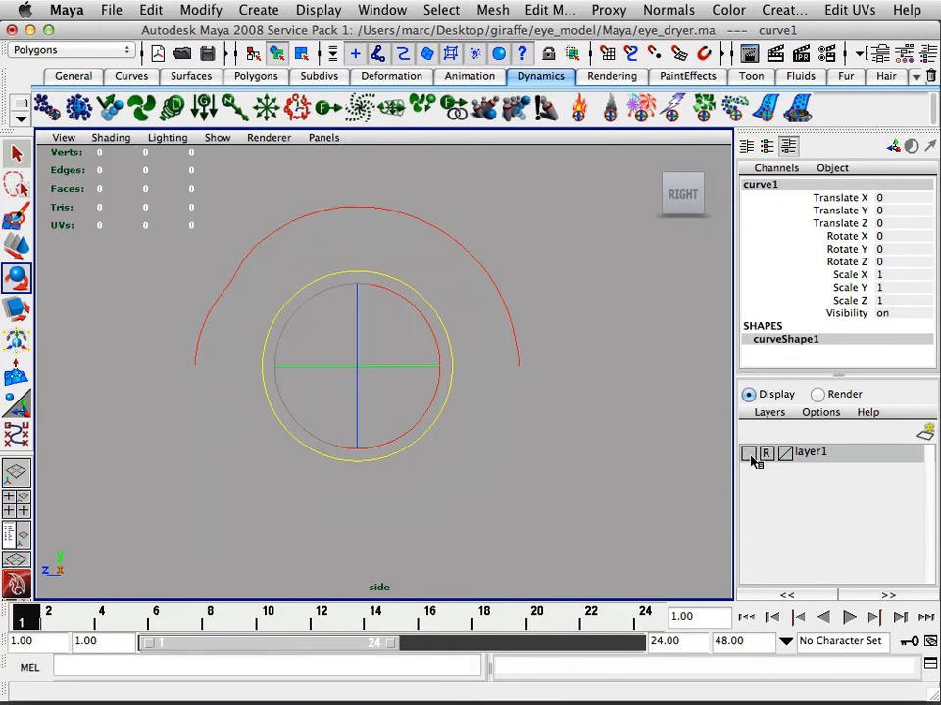
Switch to a full-size perspective view and examine the deselected profile curve from several angles
key(space)
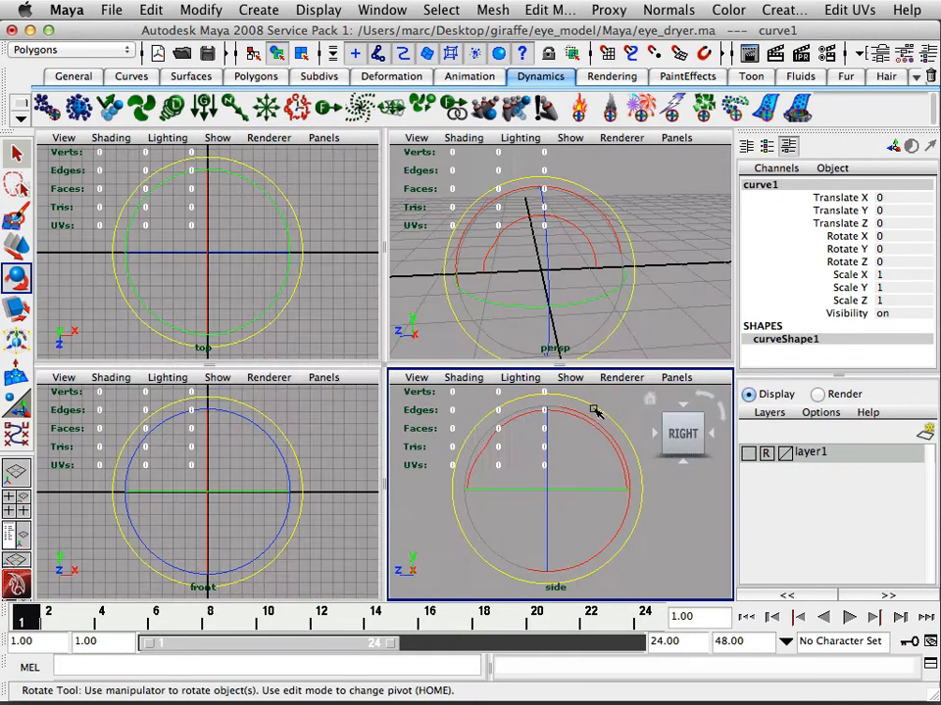
key(space)
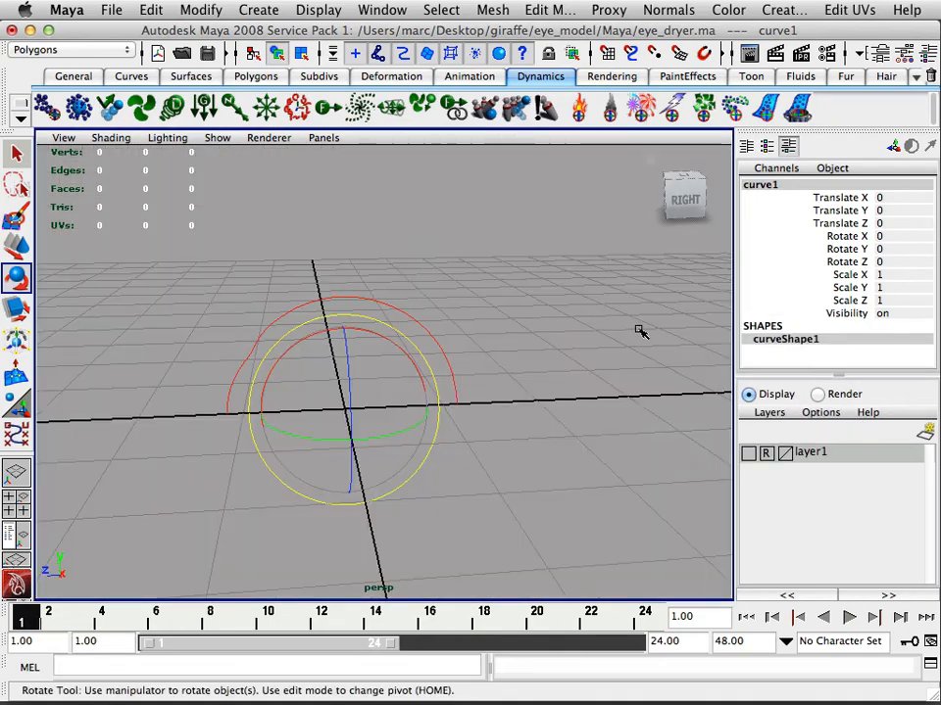
click(556, 339)
alt+drag(555, 339, 604, 336)
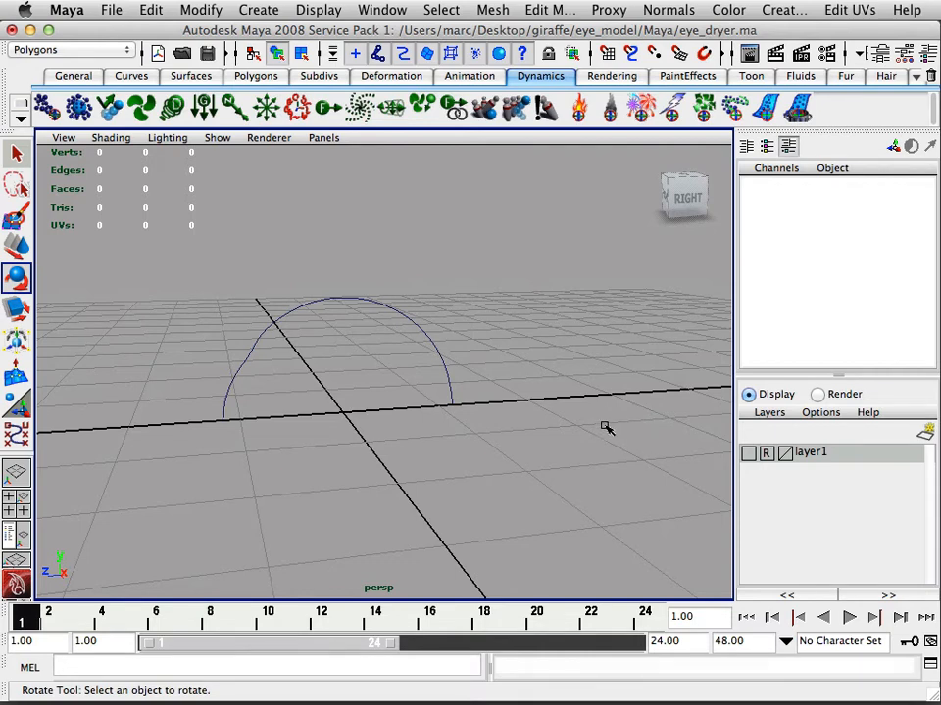
alt+drag(597, 427, 580, 401)
alt+right_drag(478, 414, 548, 419)
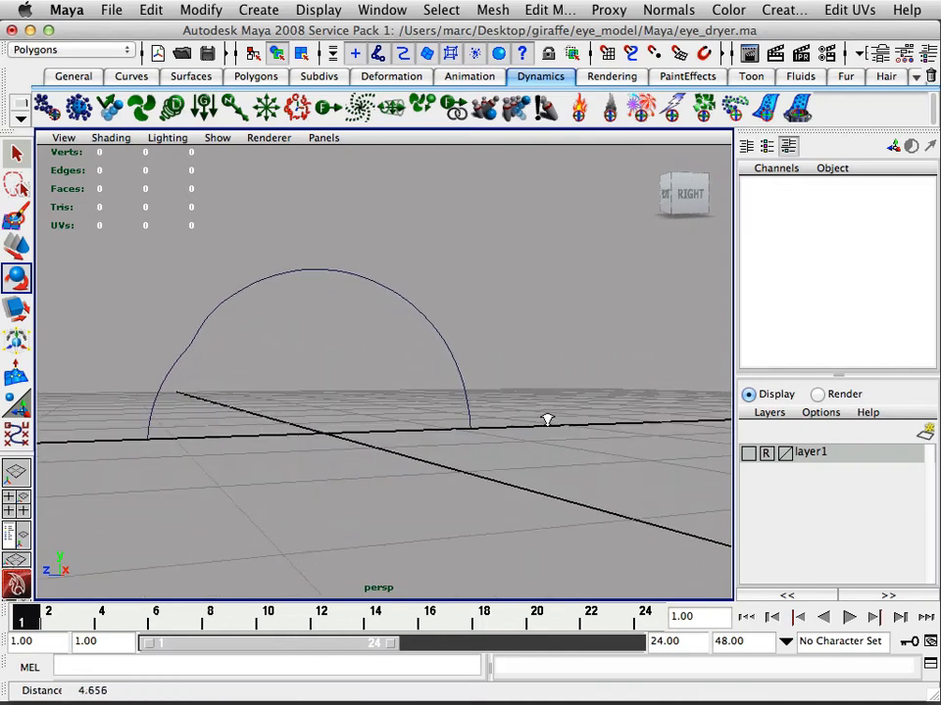
alt+drag(541, 418, 525, 422)
Select the traced profile curve and switch from the Polygons to the Surfaces command set
drag(443, 326, 470, 319)
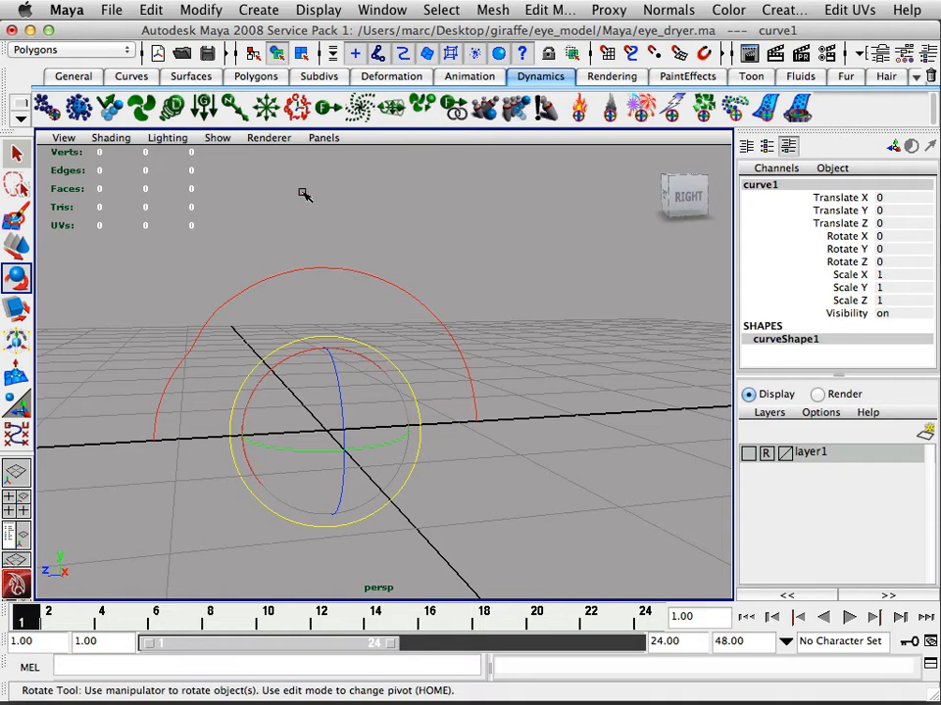
click(106, 52)
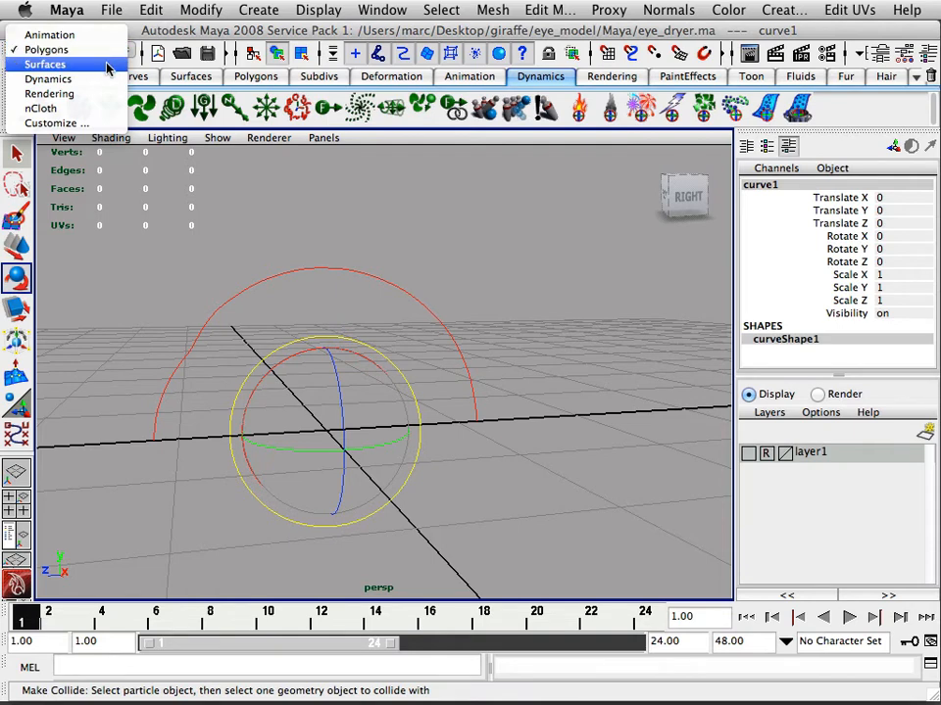
click(107, 64)
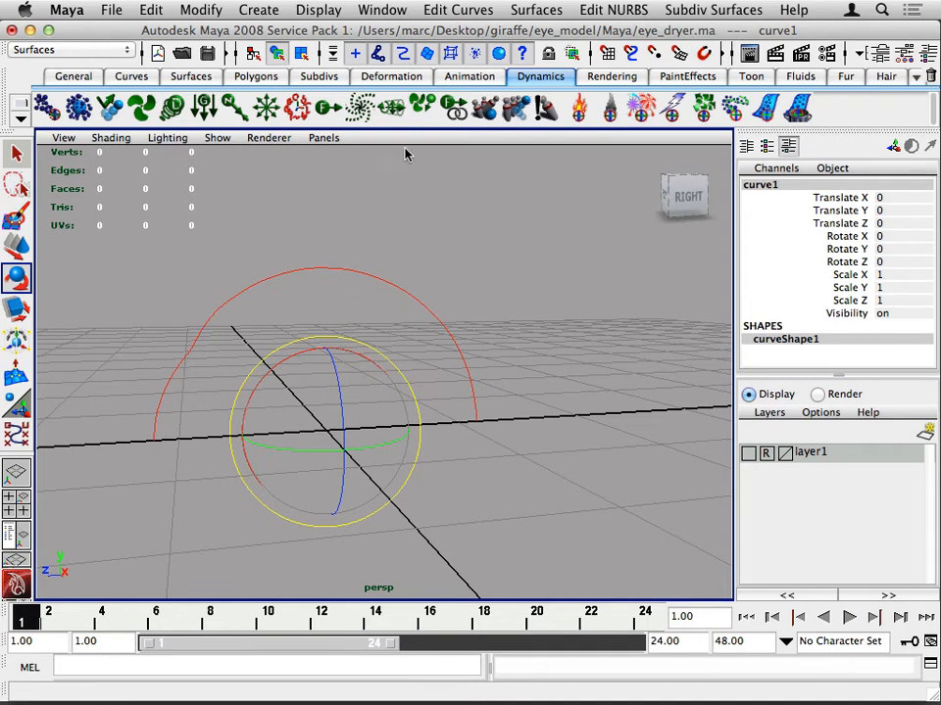
Open the Revolve options for the selected profile curve and reset them to their default settings
mouse_move(413, 233)
mouse_down()
mouse_move(352, 301)
mouse_move(342, 300)
mouse_up()
drag(383, 246, 328, 296)
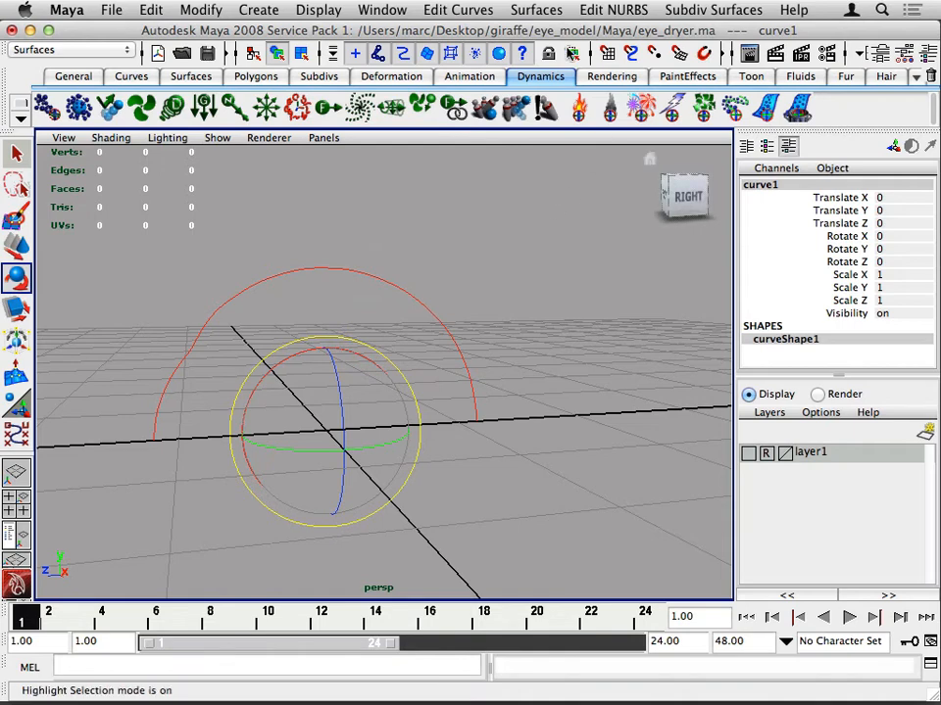
click(542, 10)
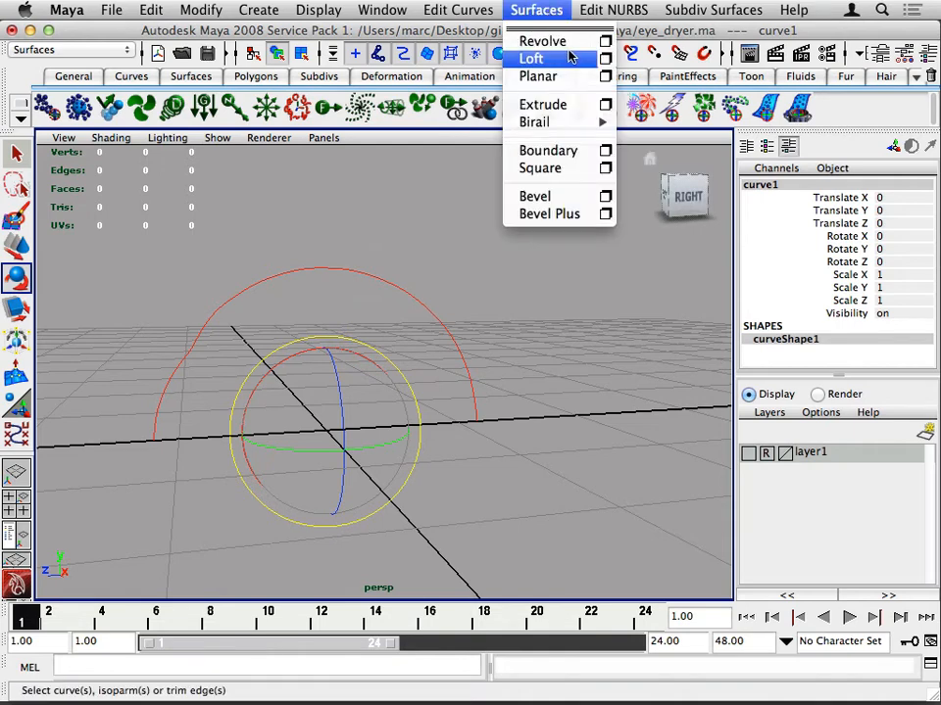
click(537, 10)
click(536, 9)
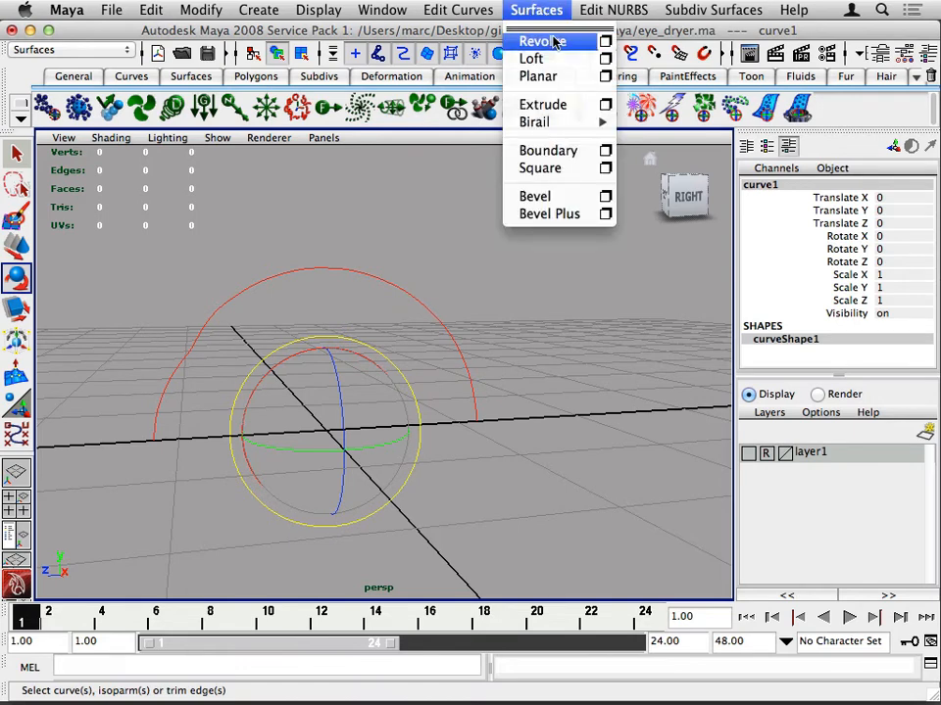
click(606, 42)
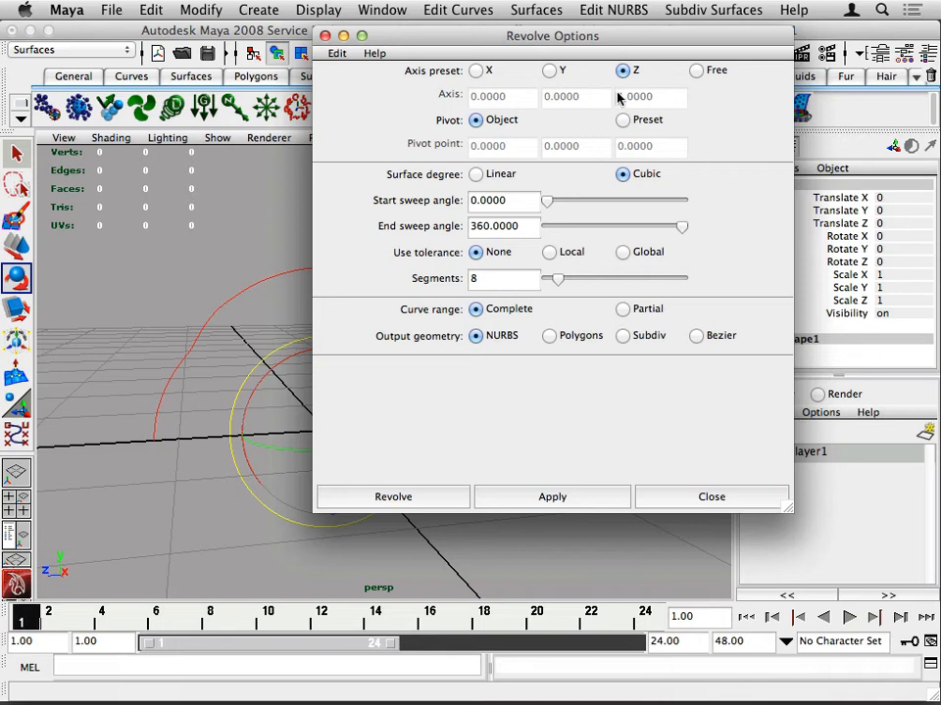
click(336, 52)
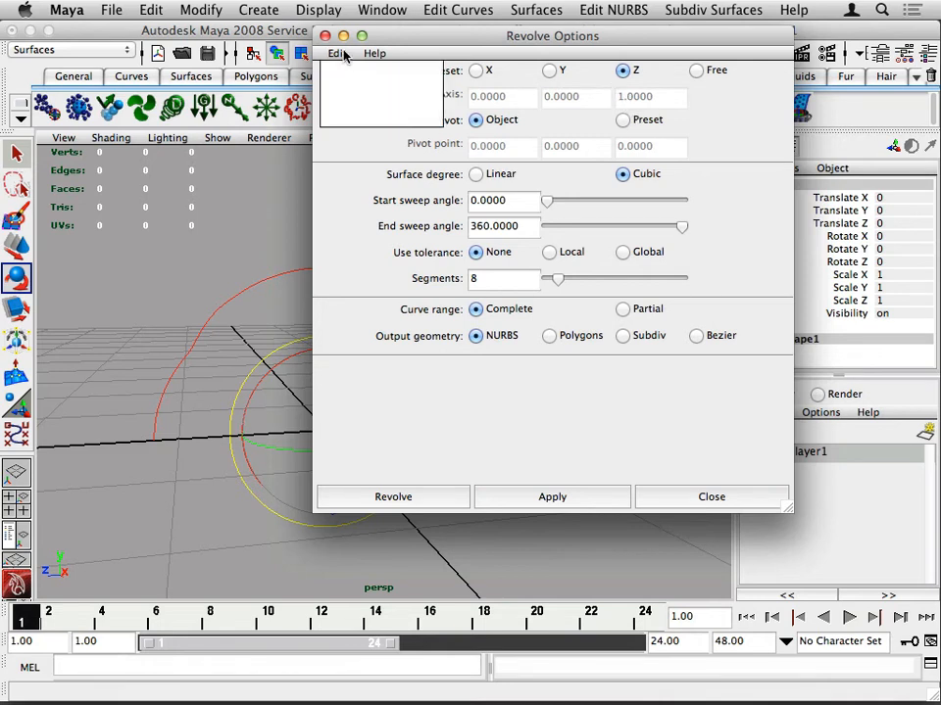
click(358, 80)
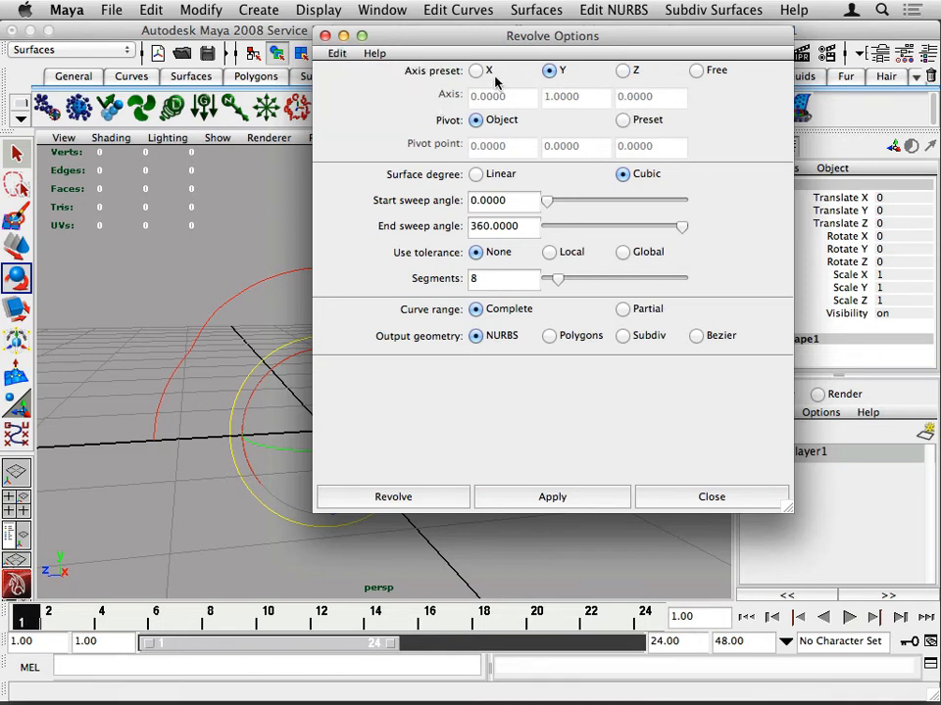
Revolve the profile curve 360 degrees around the Z axis as a cubic NURBS surface with 8 segments
drag(482, 39, 670, 83)
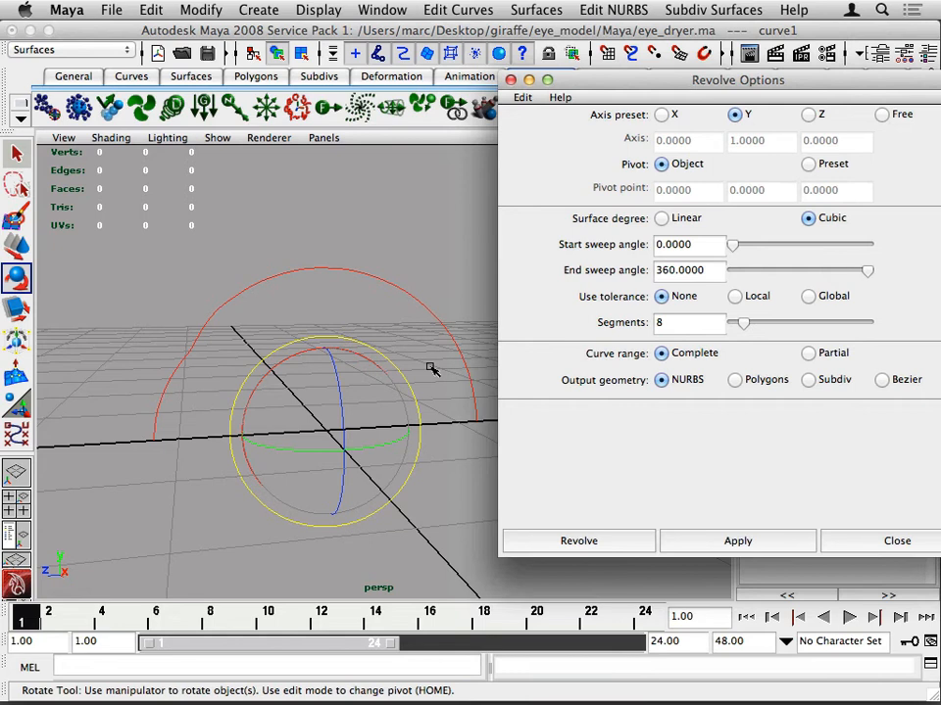
click(808, 115)
drag(737, 83, 631, 51)
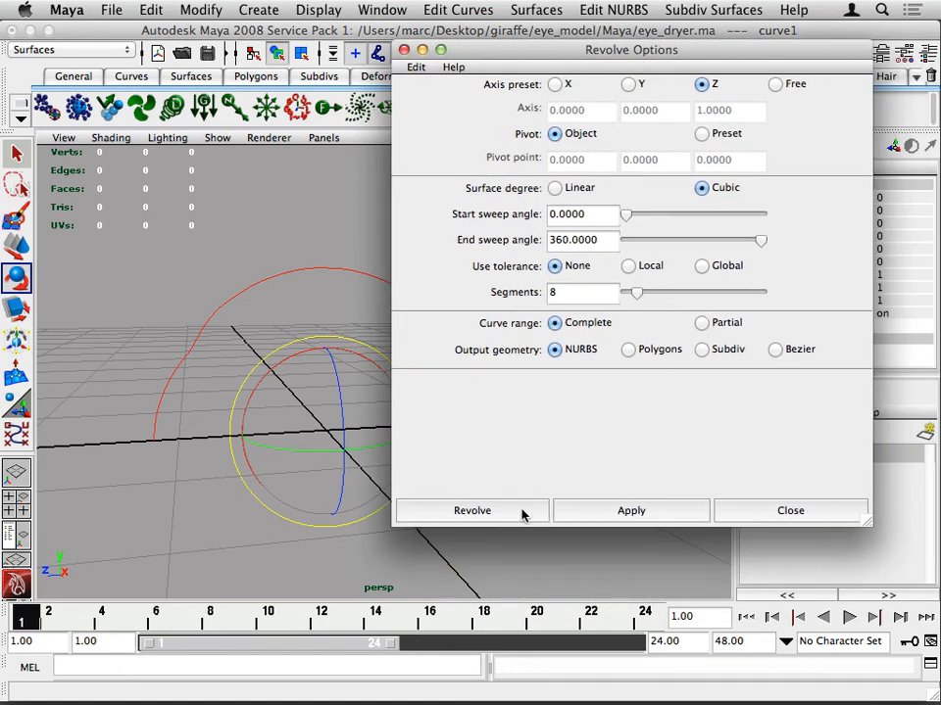
click(473, 510)
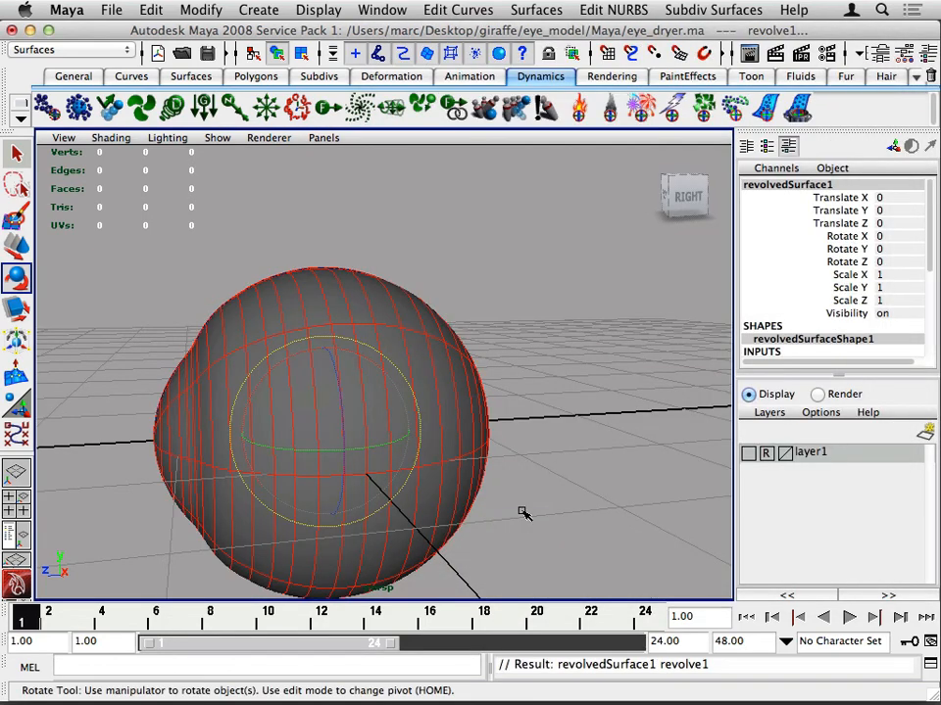
Examine the revolved eyeball surface from the front, side and below, both selected and deselected
alt+drag(524, 496, 497, 444)
alt+right_drag(497, 444, 571, 332)
alt+drag(571, 332, 457, 388)
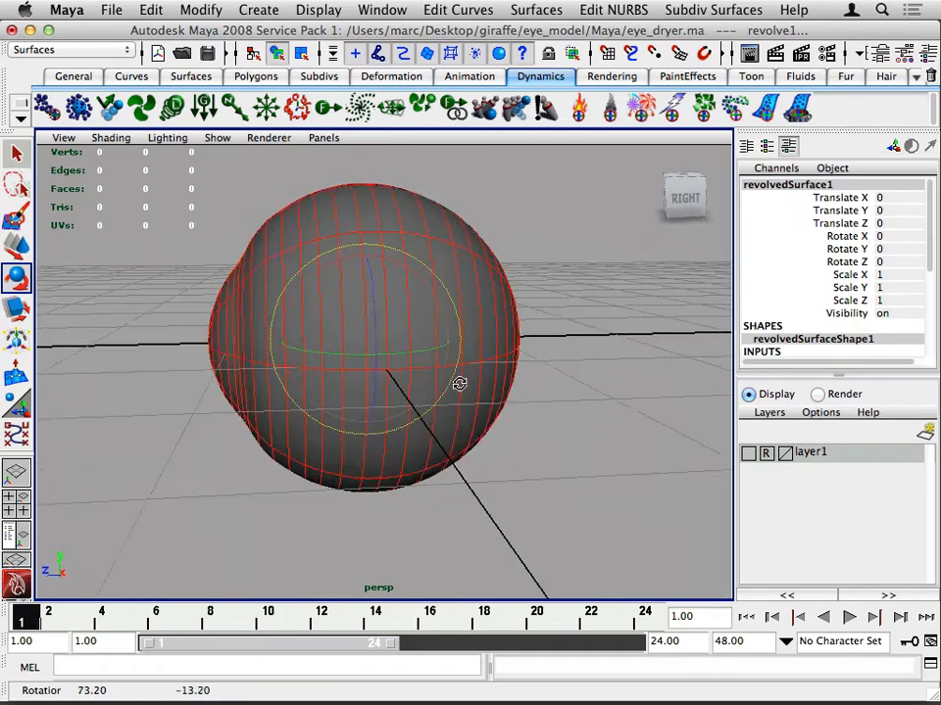
alt+right_drag(458, 388, 511, 393)
alt+drag(511, 393, 621, 400)
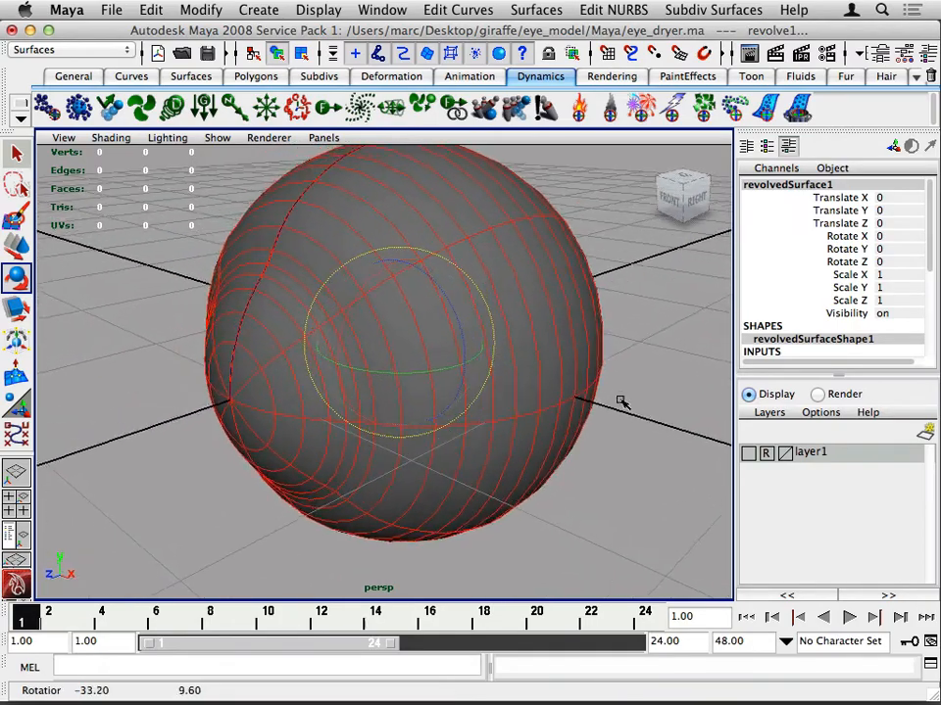
alt+right_drag(621, 400, 593, 434)
alt+drag(594, 434, 439, 379)
click(552, 405)
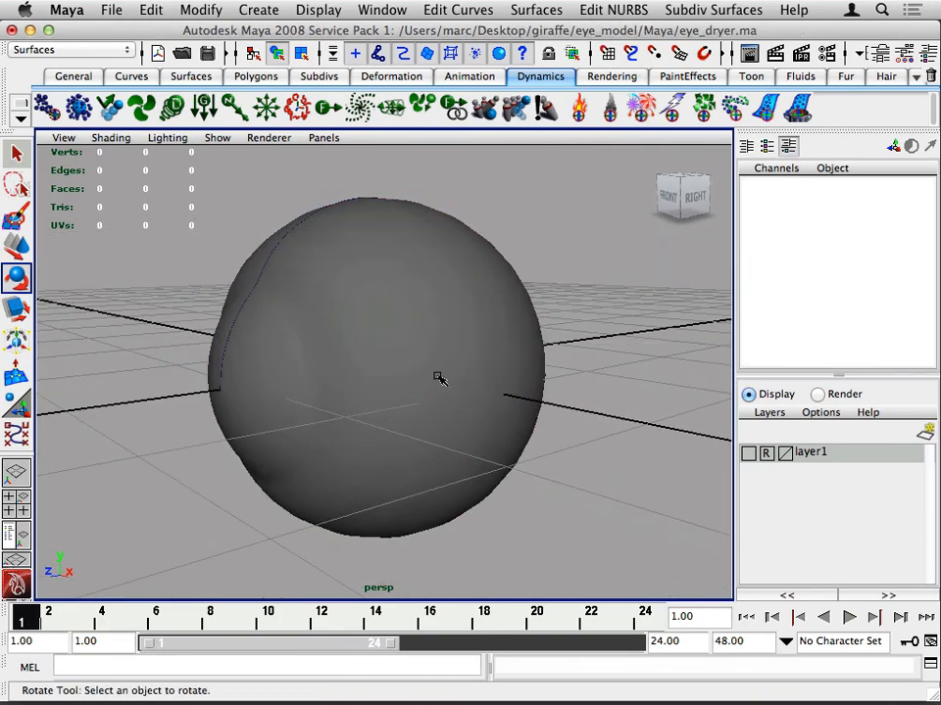
alt+drag(564, 387, 669, 405)
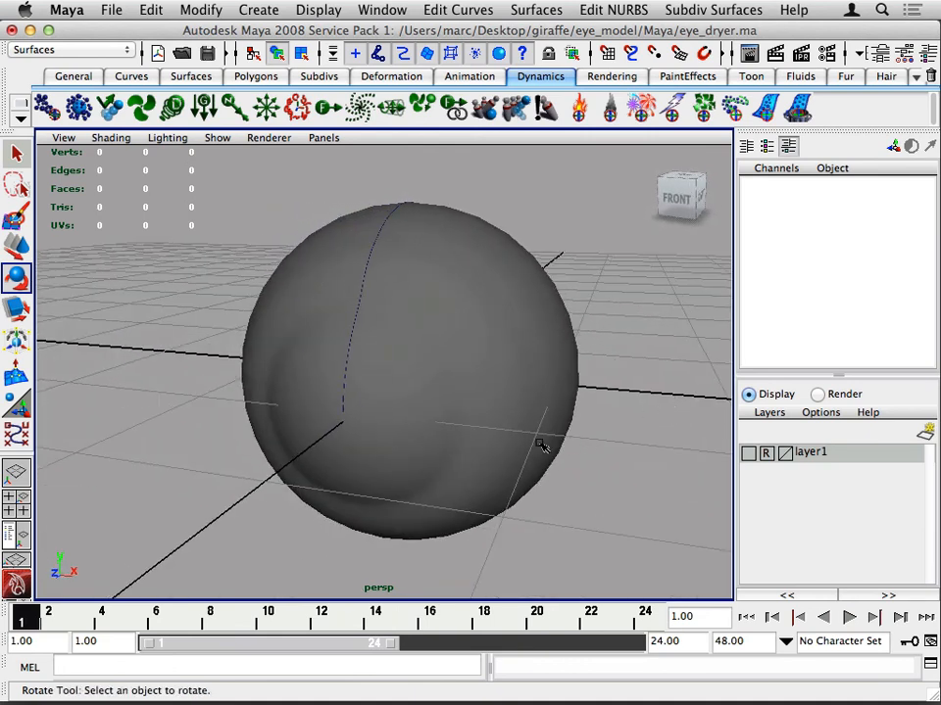
alt+drag(235, 408, 54, 383)
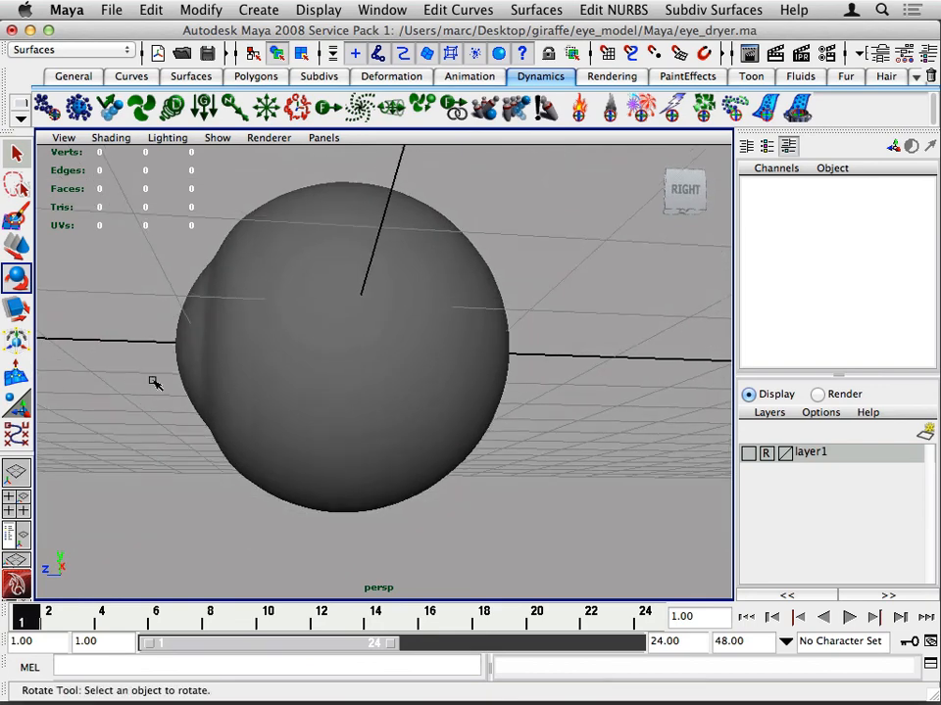
alt+right_drag(153, 382, 190, 411)
alt+middle_drag(158, 374, 247, 428)
alt+drag(170, 372, 273, 403)
Select the revolved eyeball surface and rename it eye
click(296, 381)
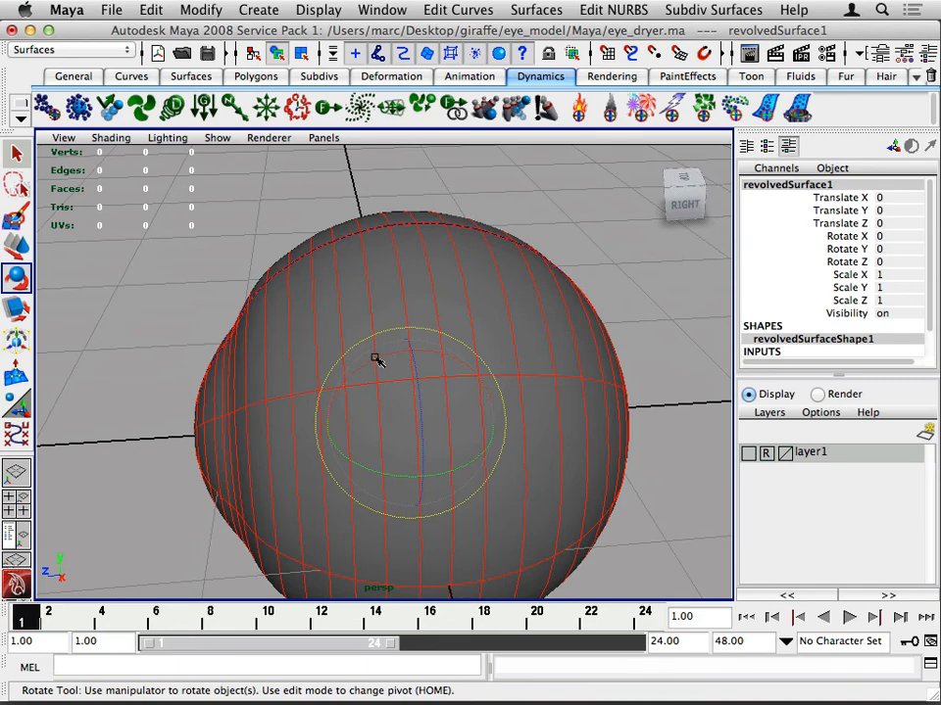
alt+drag(250, 312, 214, 273)
alt+right_drag(326, 273, 219, 262)
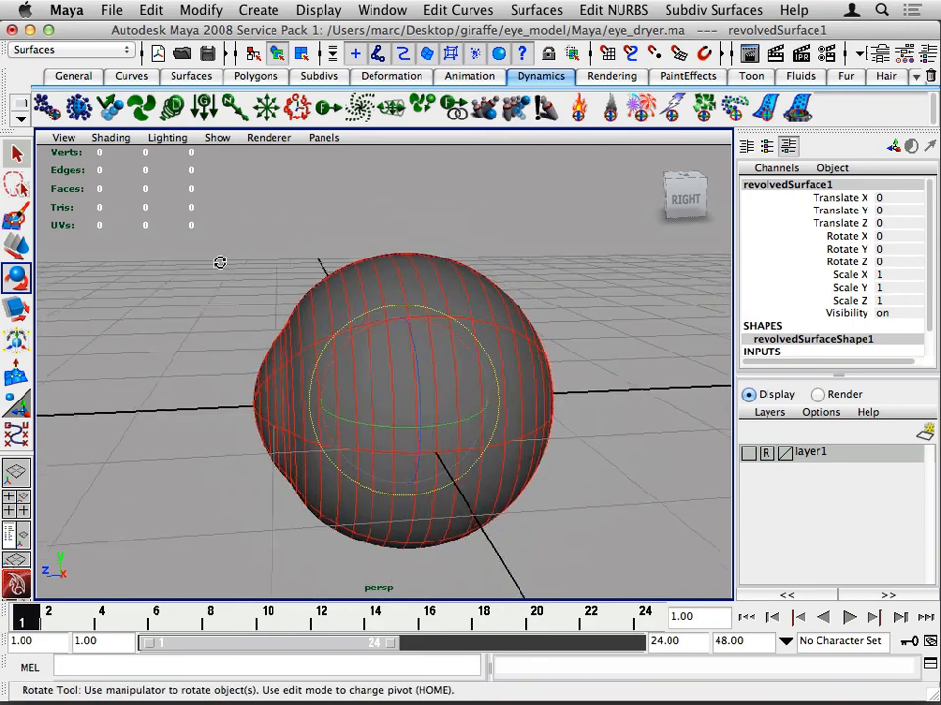
alt+drag(219, 263, 269, 263)
alt+middle_drag(271, 264, 246, 252)
alt+drag(246, 252, 264, 261)
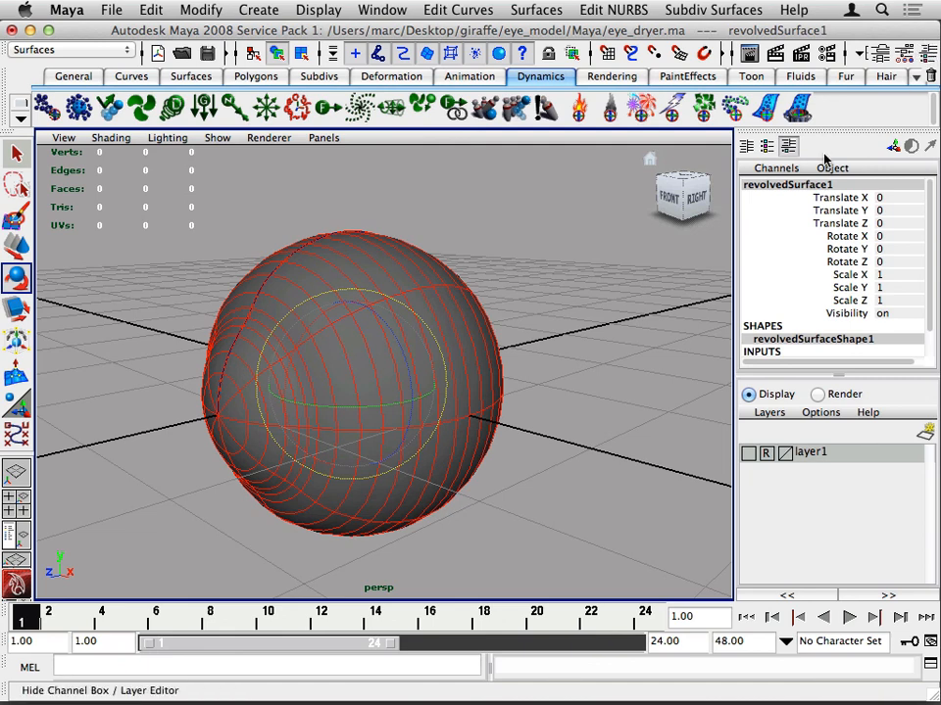
double_click(783, 186)
text(eye)
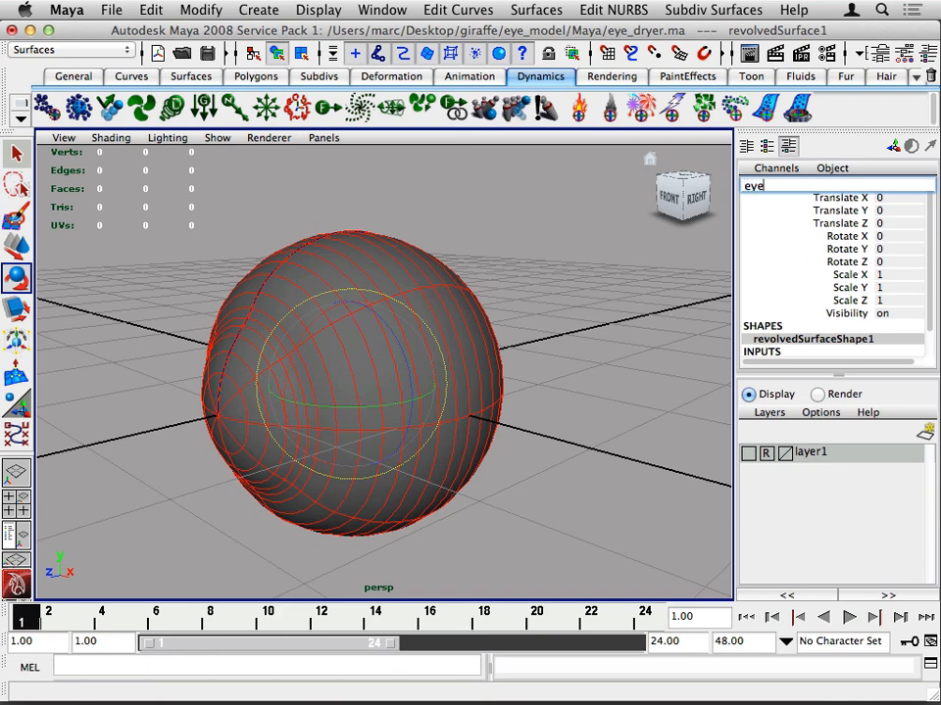
key(Return)
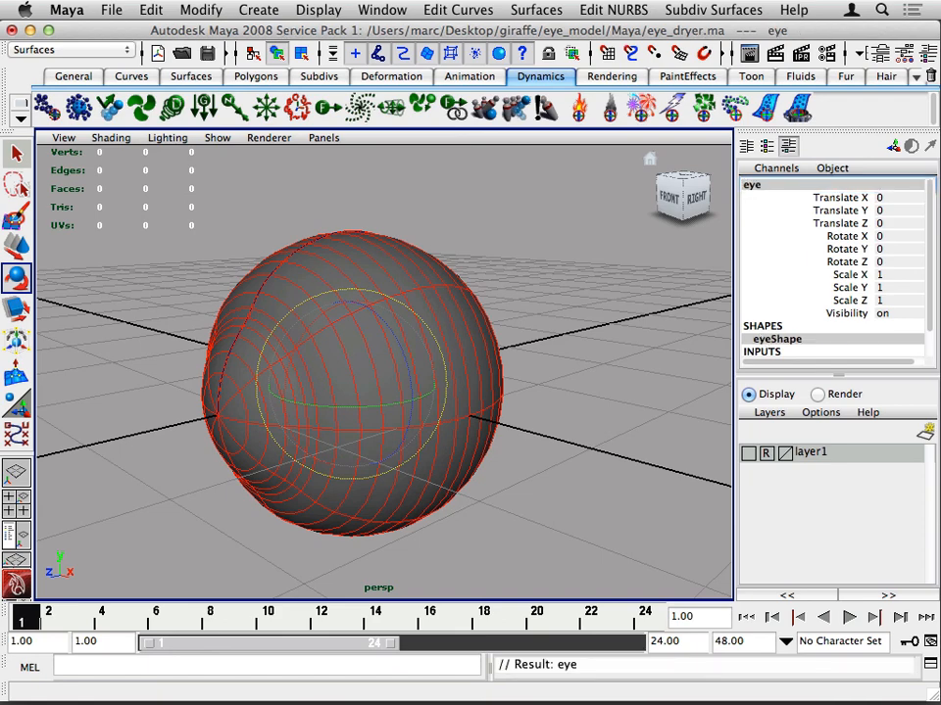
alt+drag(716, 317, 676, 317)
alt+drag(546, 329, 593, 317)
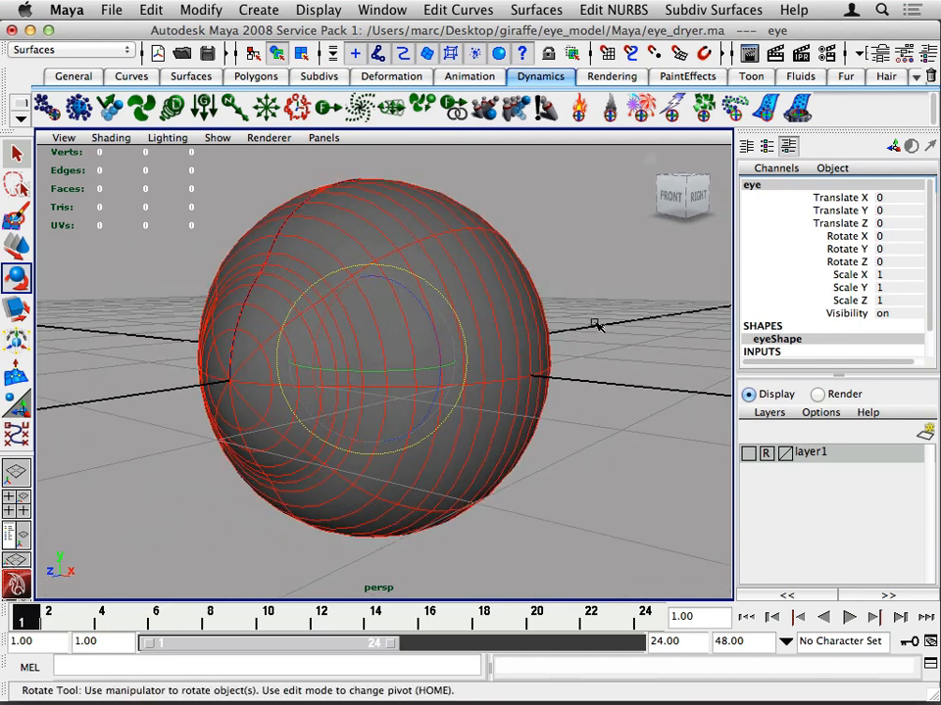